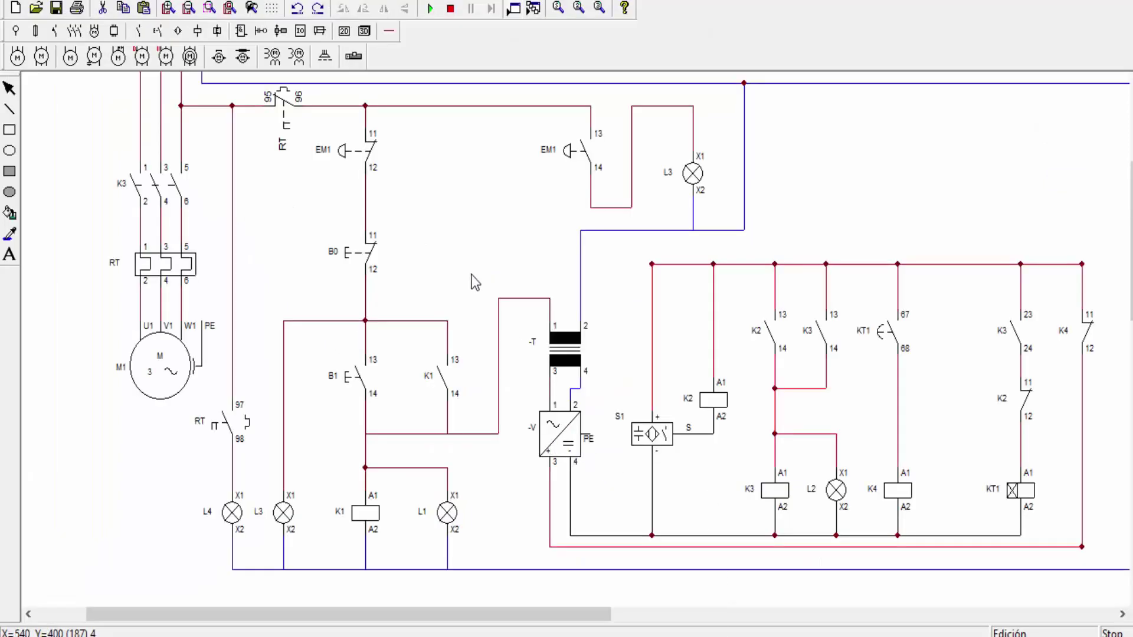
# Step: Annotate the DG, K3, RT and motor branch, the RT block, supply lines and EM1 contact
pyautogui.scroll(-2, 443, 246)
pyautogui.scroll(3, 442, 239)
pyautogui.scroll(2, 438, 231)
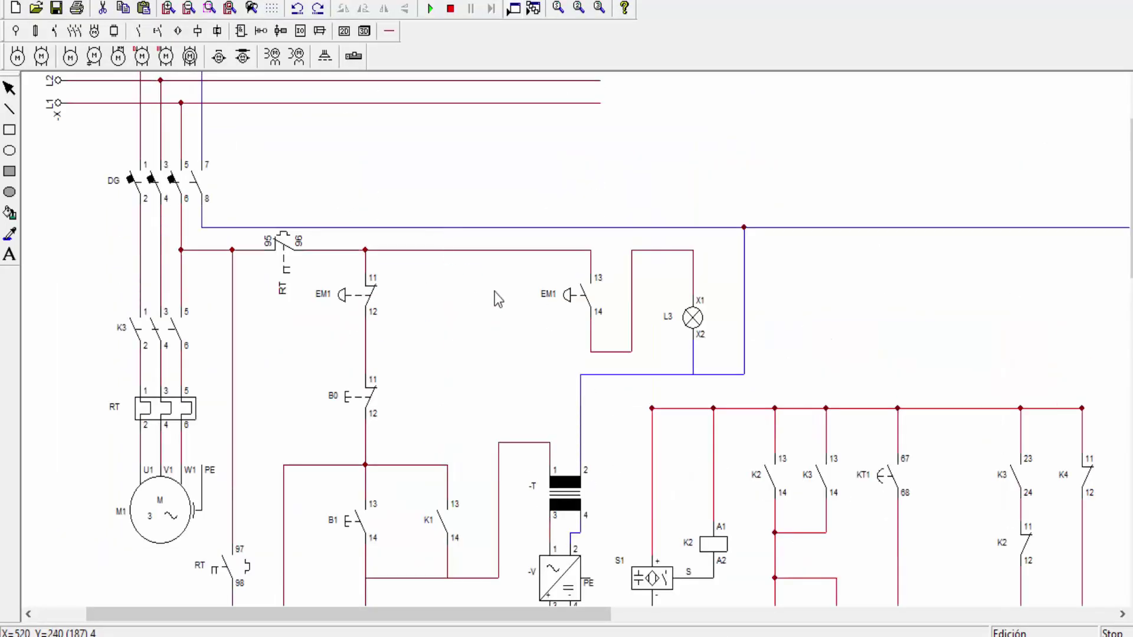
pyautogui.moveTo(108, 99); pyautogui.dragTo(204, 555)
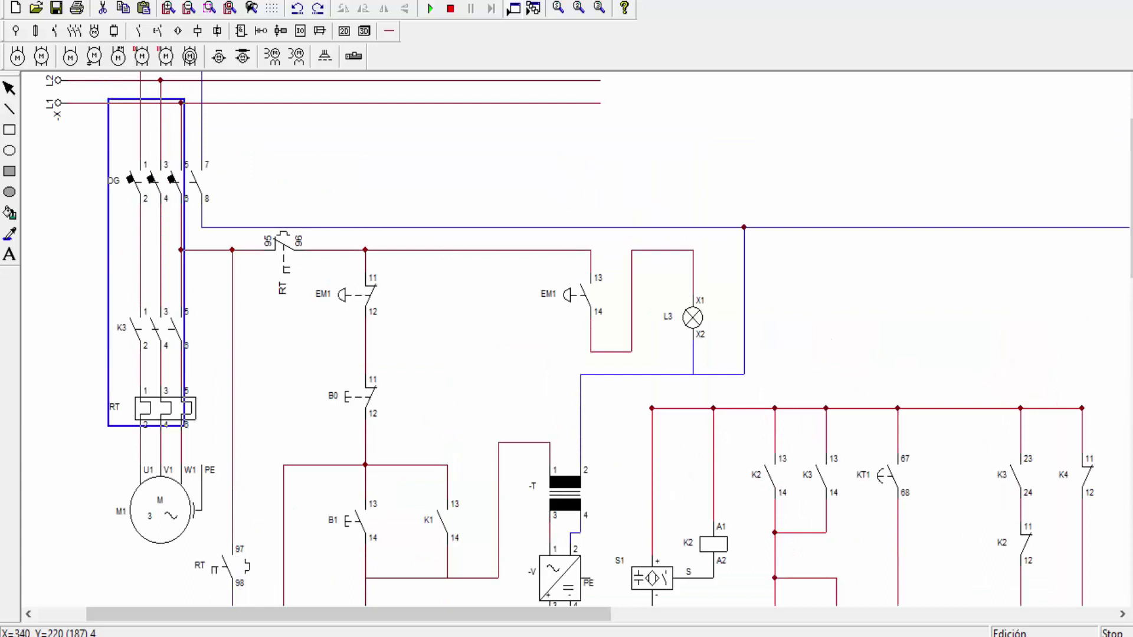
pyautogui.moveTo(317, 103); pyautogui.dragTo(381, 213)
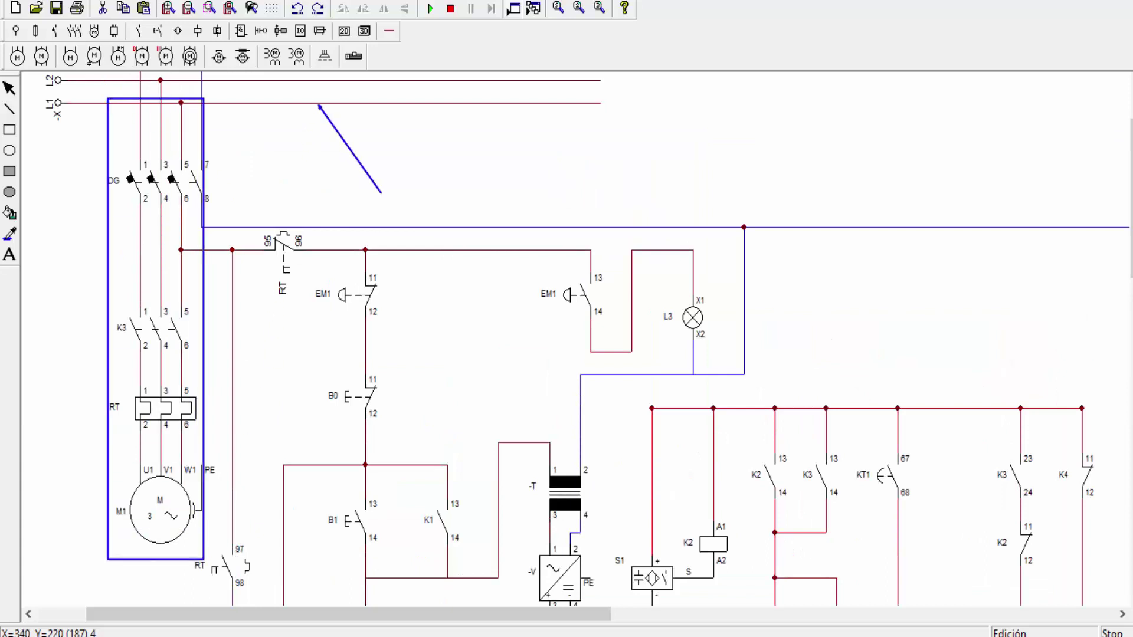
pyautogui.scroll(-2, 396, 233)
pyautogui.scroll(-1, 412, 252)
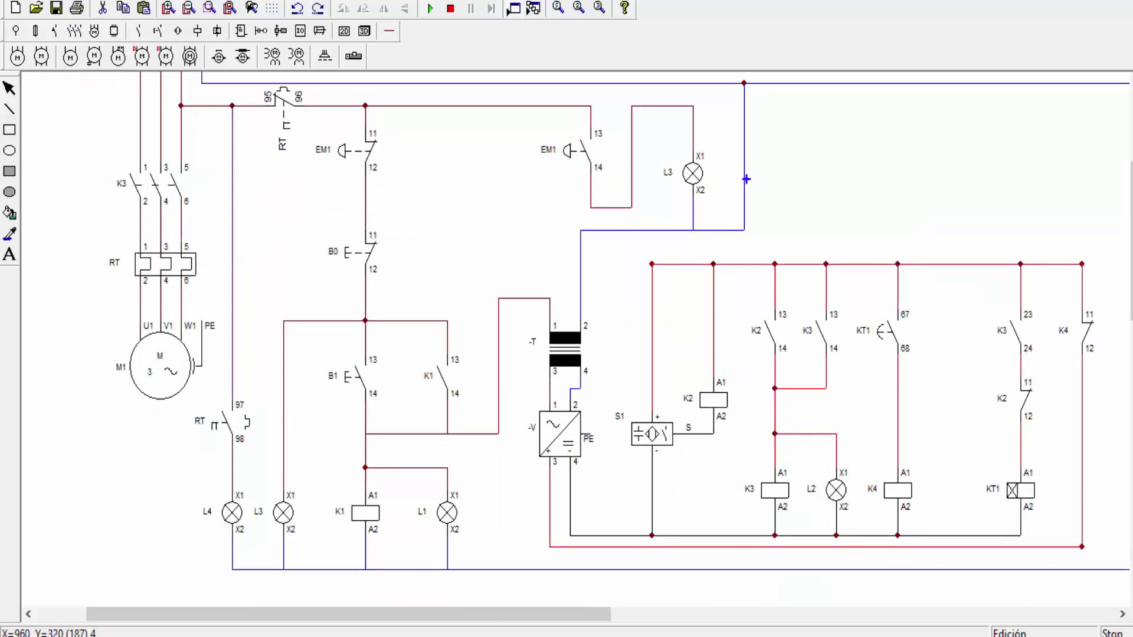
pyautogui.moveTo(104, 239); pyautogui.dragTo(210, 293)
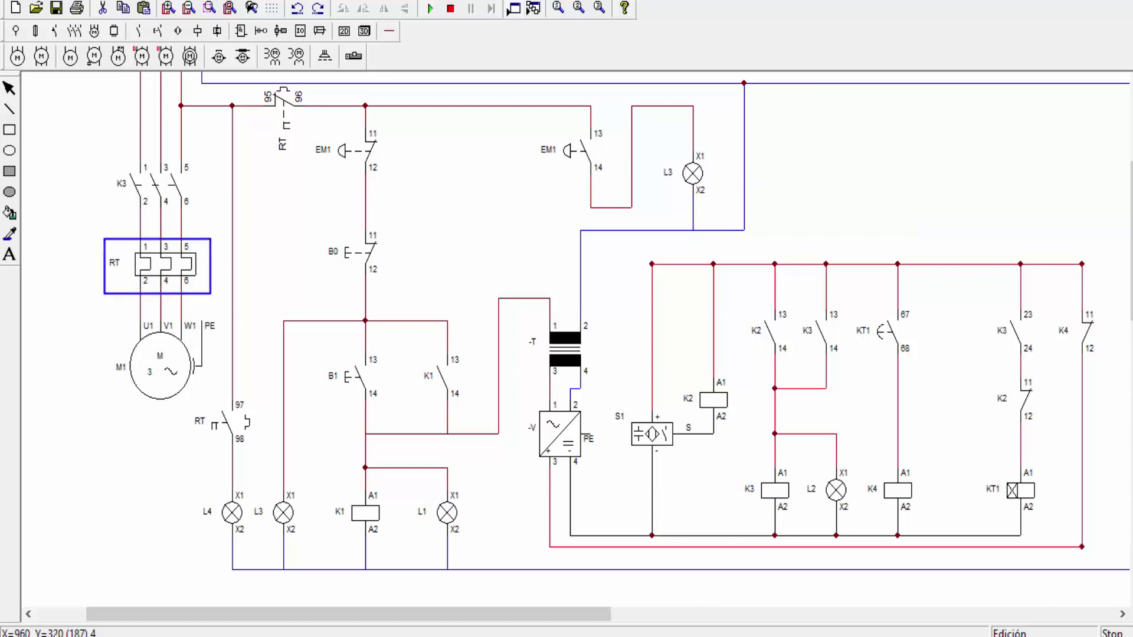
pyautogui.moveTo(603, 149); pyautogui.dragTo(649, 136)
pyautogui.scroll(1, 171, 319)
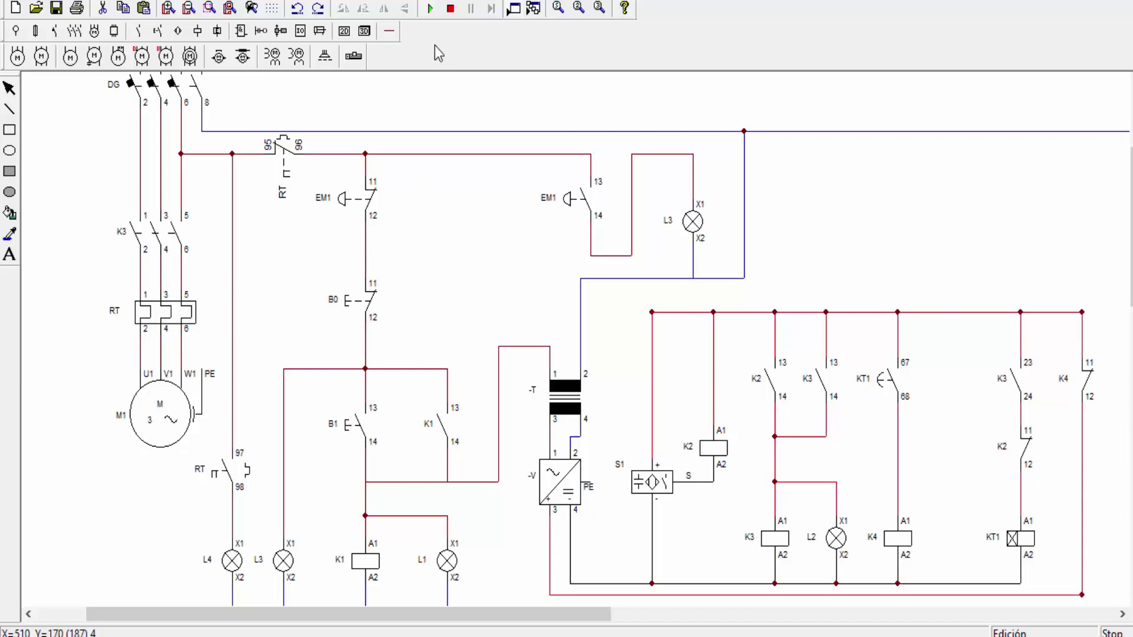
# Step: Run the simulation and trip thermal relay RT so fault lamp L4 lights
pyautogui.click(429, 10)
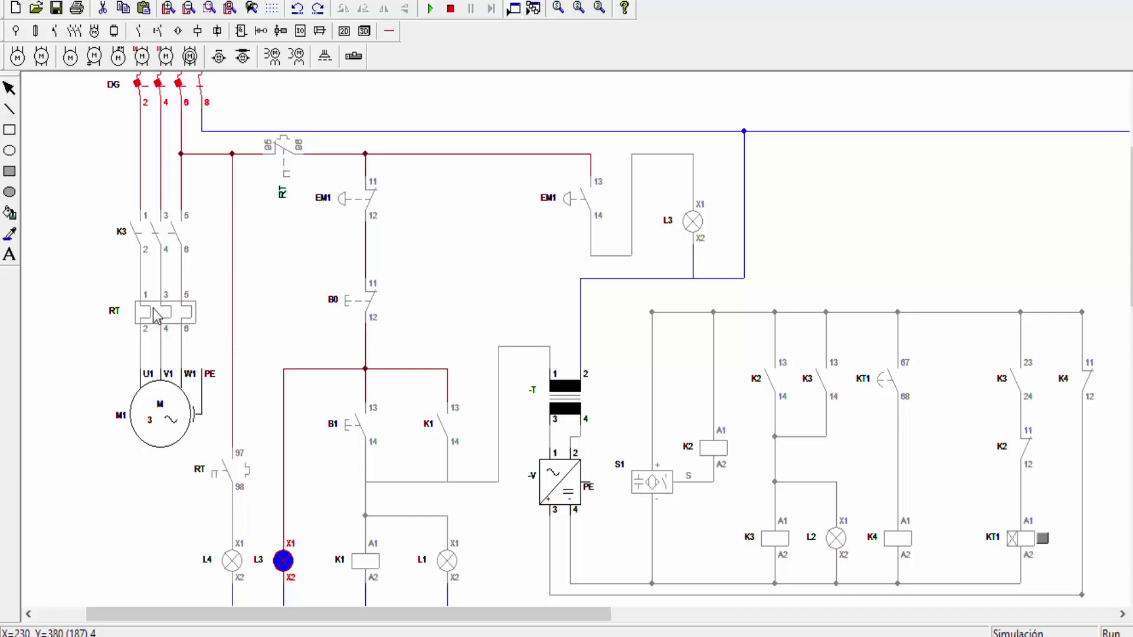
pyautogui.click(154, 309)
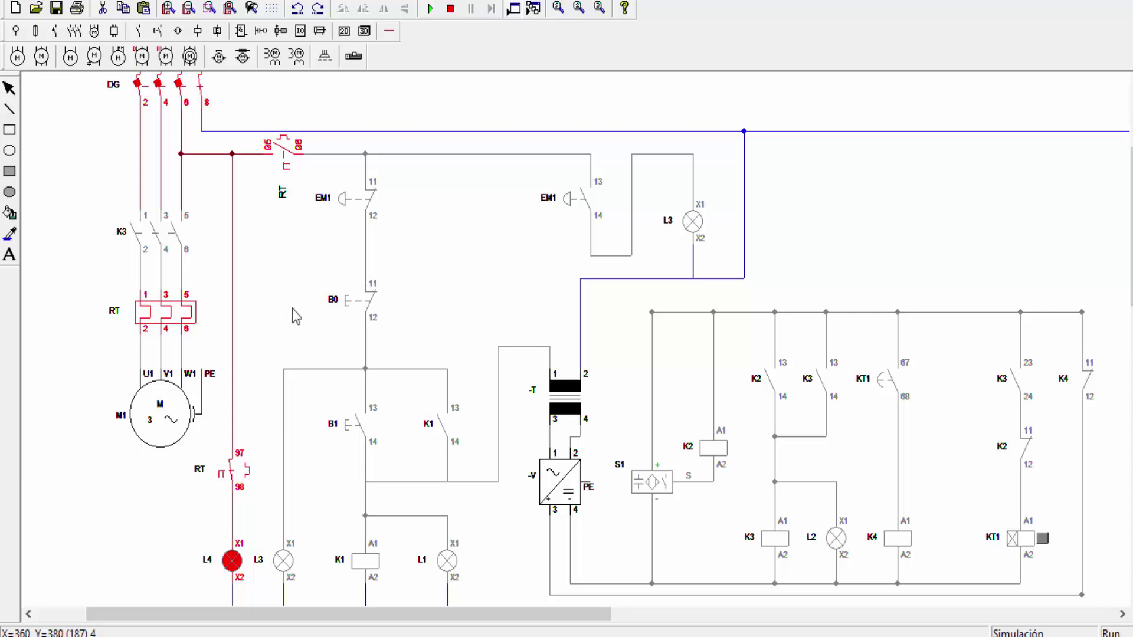
pyautogui.click(187, 326)
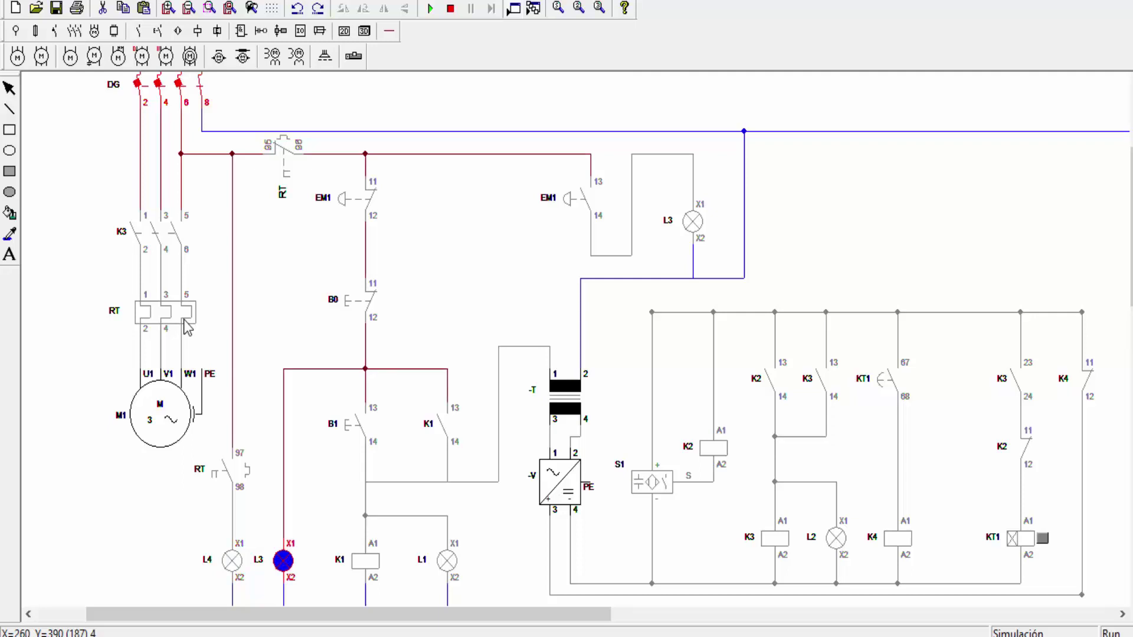
pyautogui.click(186, 326)
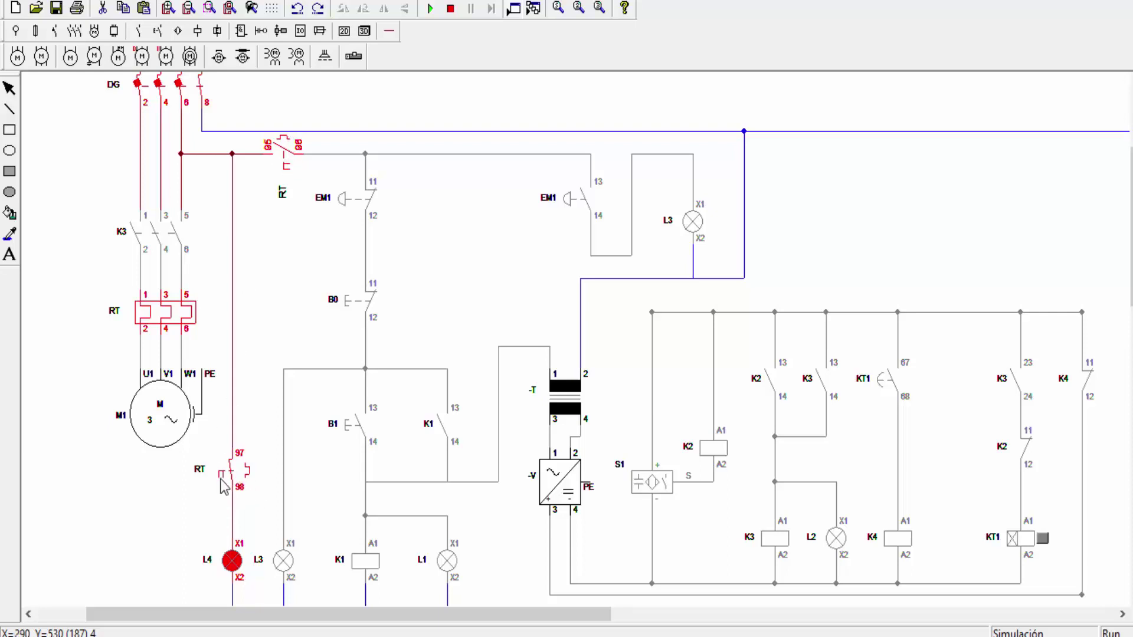
pyautogui.scroll(-1, 244, 418)
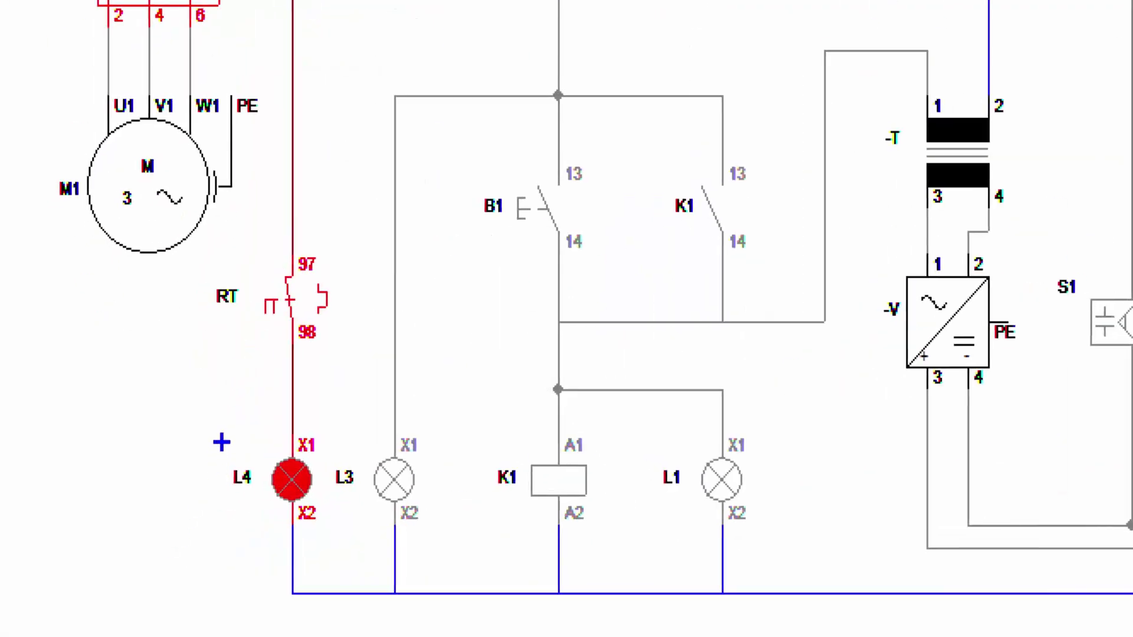
pyautogui.moveTo(222, 443); pyautogui.dragTo(325, 550)
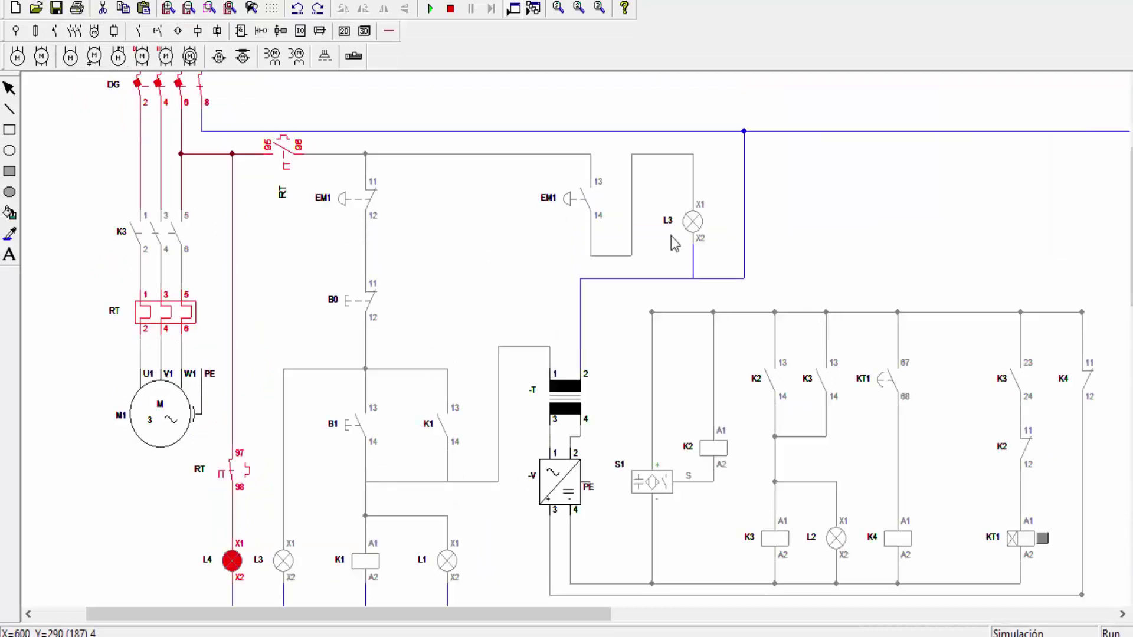
# Step: Reset thermal relay RT so lamp L3 relights
pyautogui.scroll(-2, 767, 390)
pyautogui.scroll(2, 783, 356)
pyautogui.scroll(-2, 720, 429)
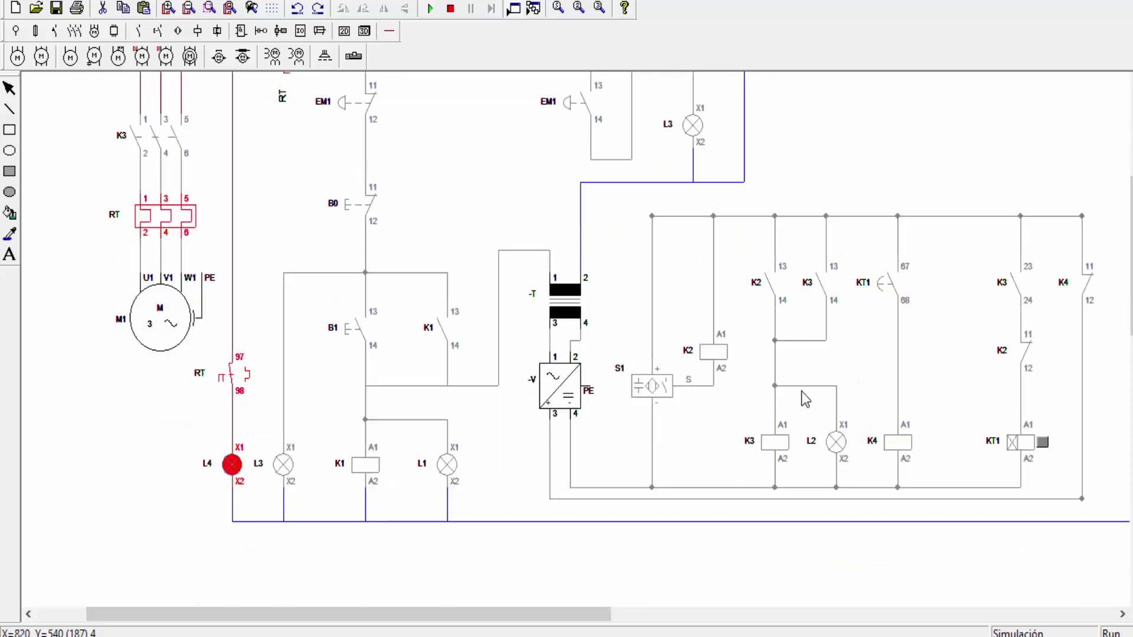
pyautogui.scroll(1, 801, 391)
pyautogui.scroll(1, 804, 399)
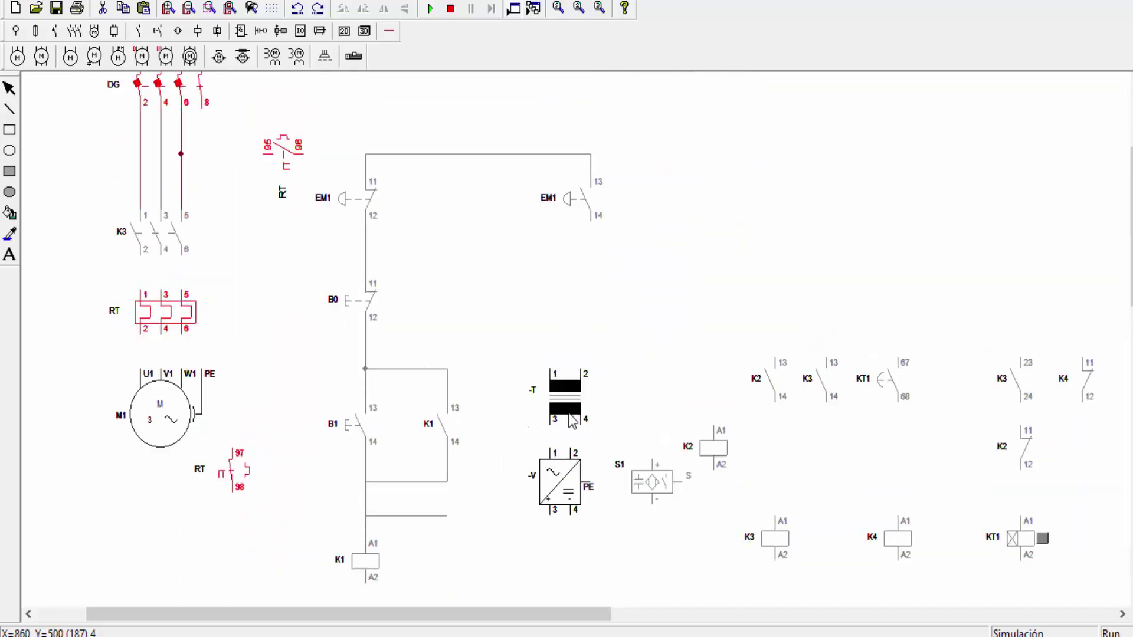
pyautogui.click(170, 321)
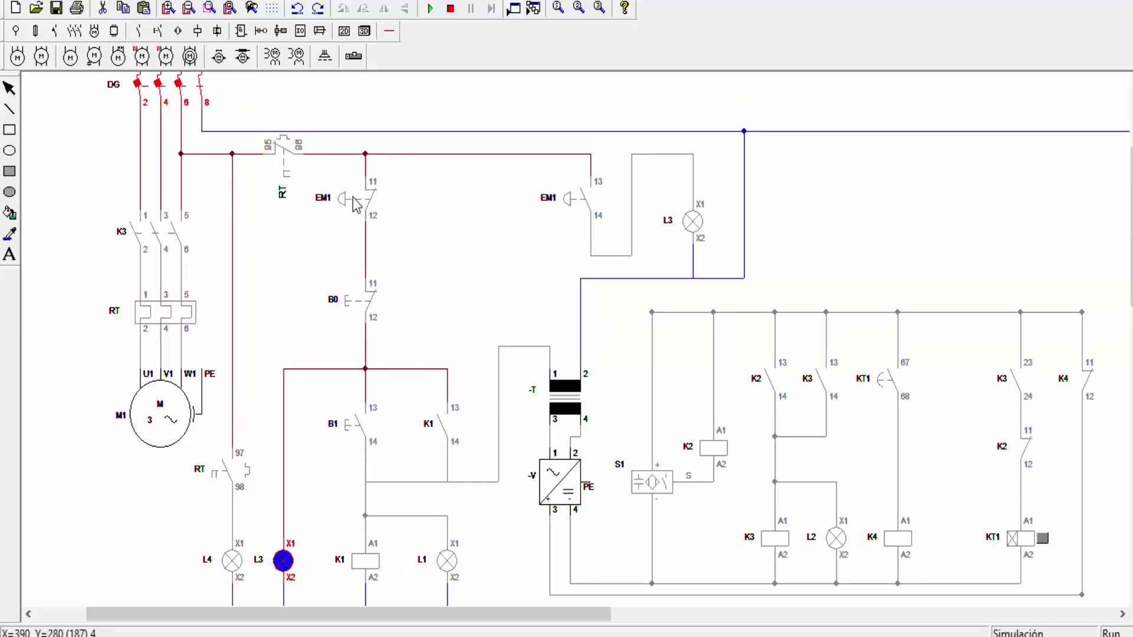
pyautogui.scroll(-2, 354, 290)
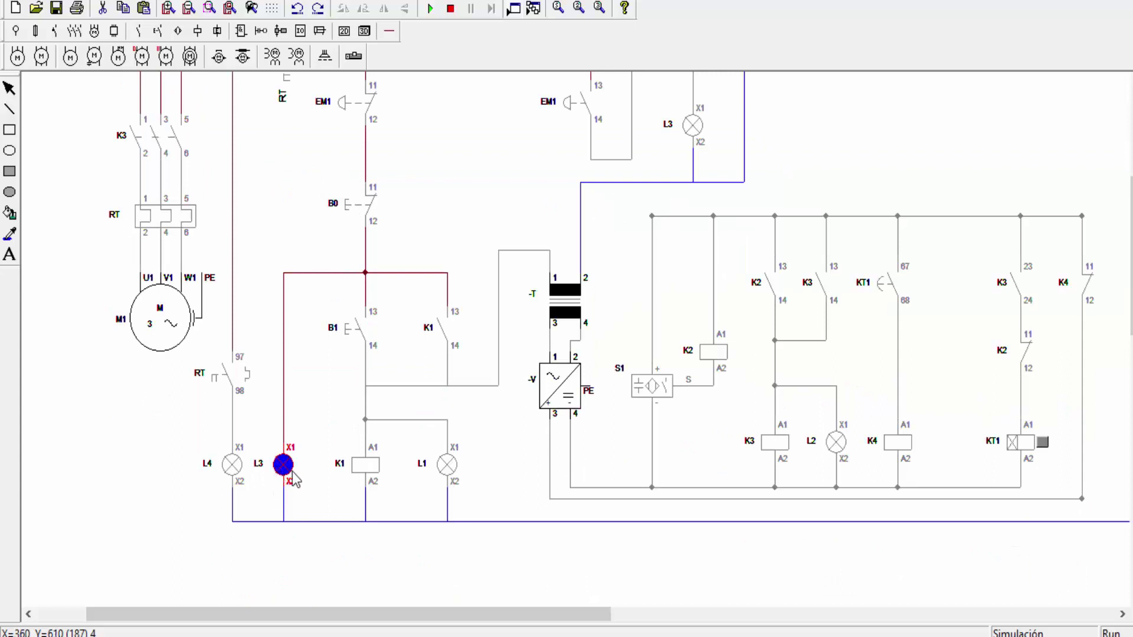
pyautogui.scroll(1, 288, 525)
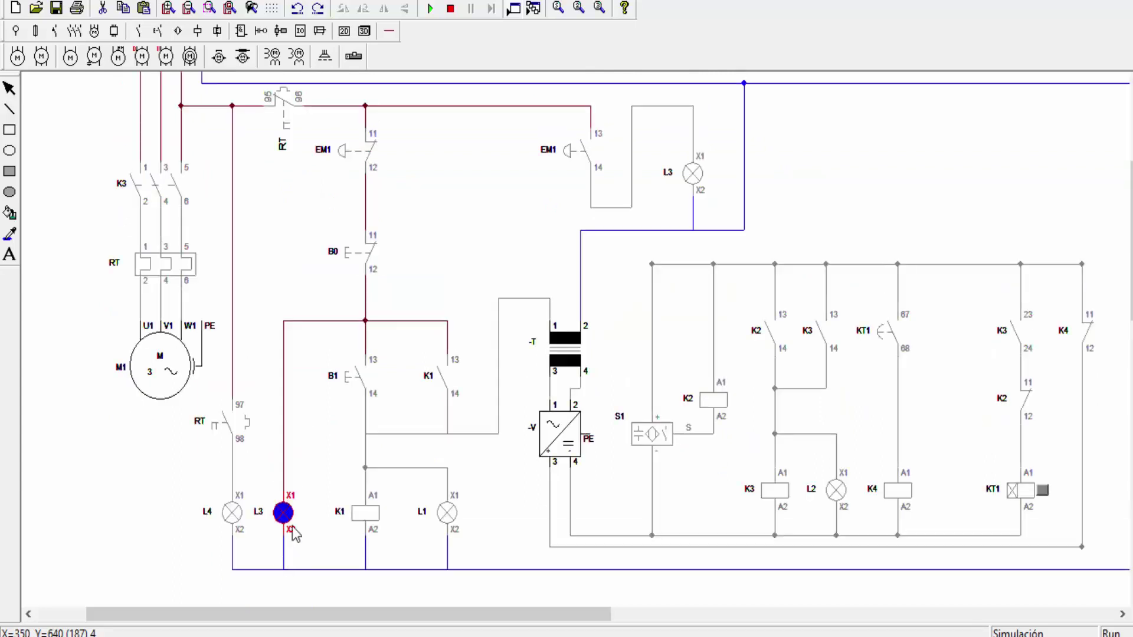
pyautogui.scroll(2, 214, 286)
pyautogui.scroll(1, 214, 286)
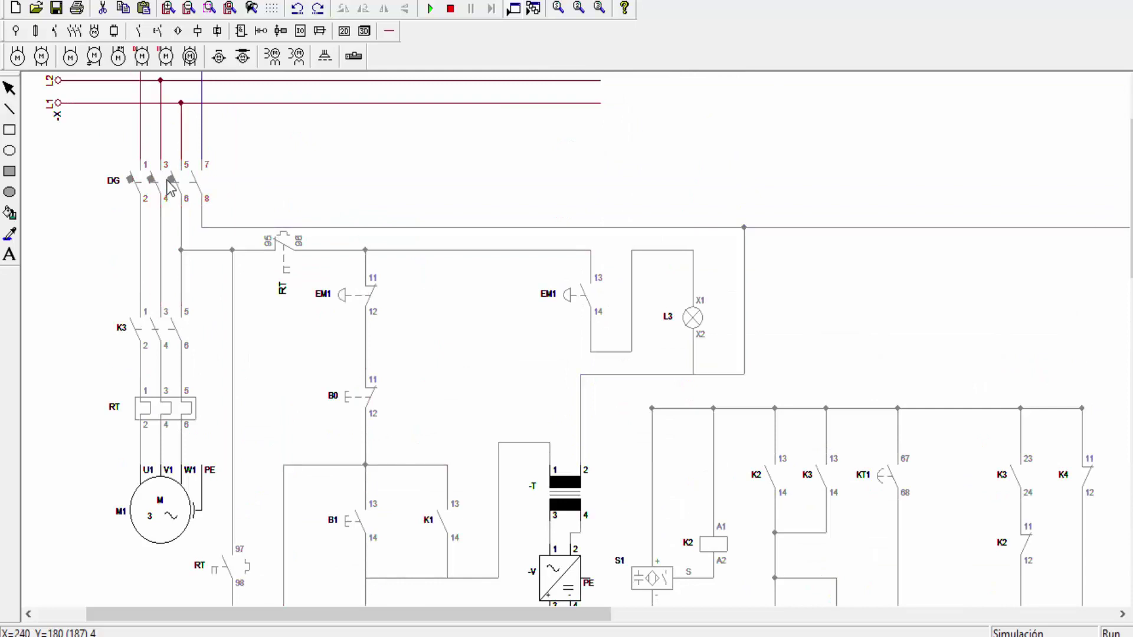
pyautogui.scroll(-2, 175, 193)
pyautogui.keyDown('ctrl'); pyautogui.scroll(-1, 303, 310); pyautogui.keyUp('ctrl')
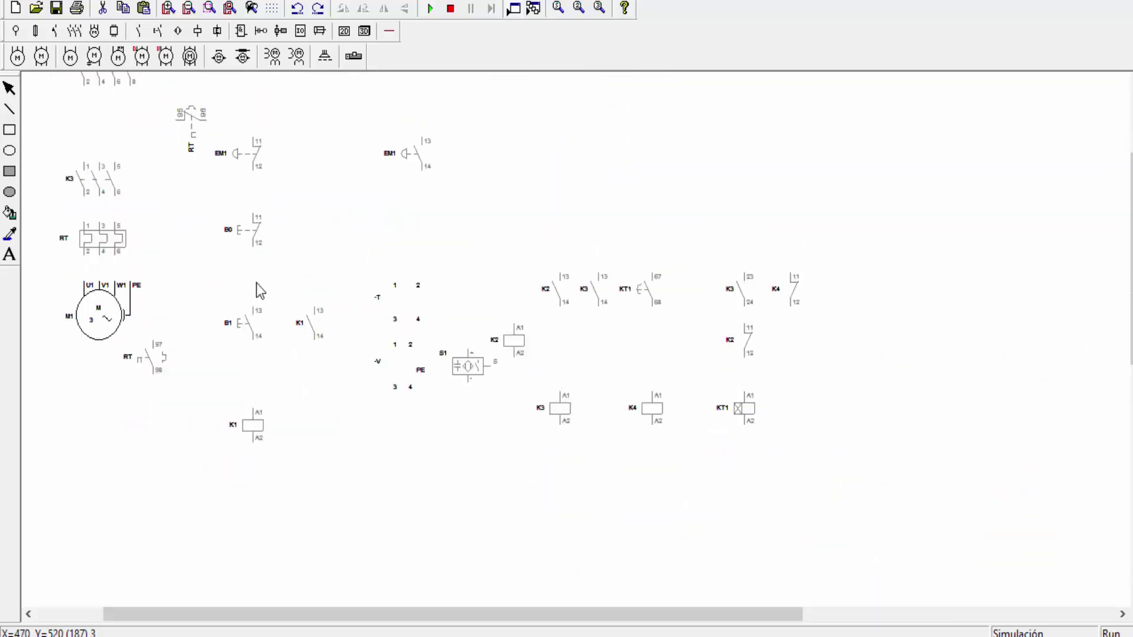
# Step: Close DG, toggle EM1 until the upper L3 lamp lights, then stop the simulation
pyautogui.click(120, 145)
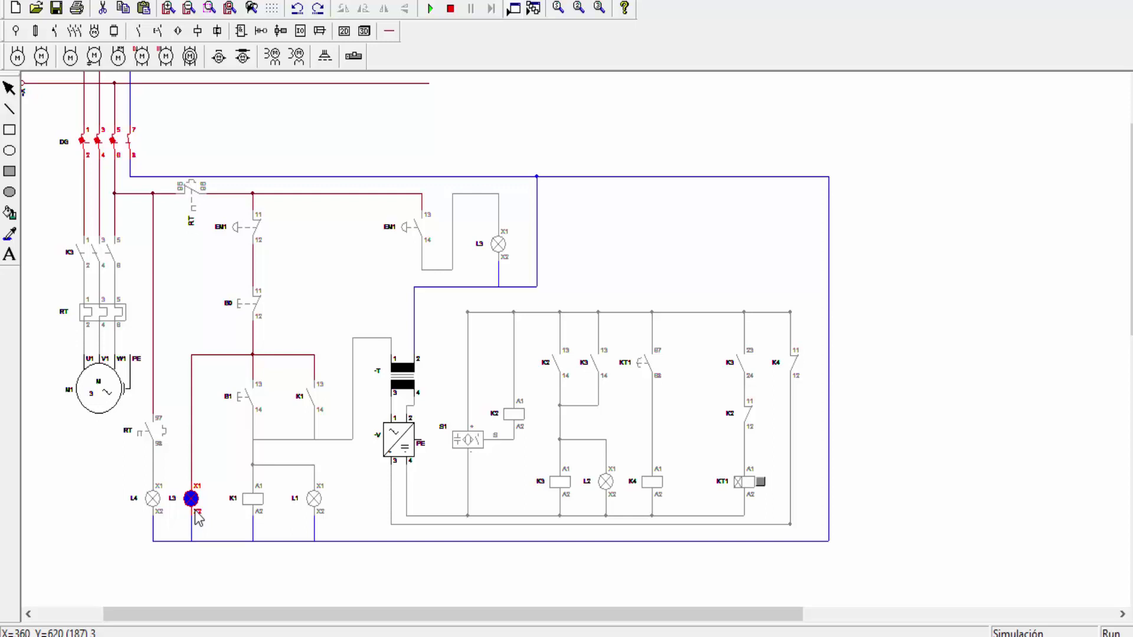
pyautogui.click(241, 236)
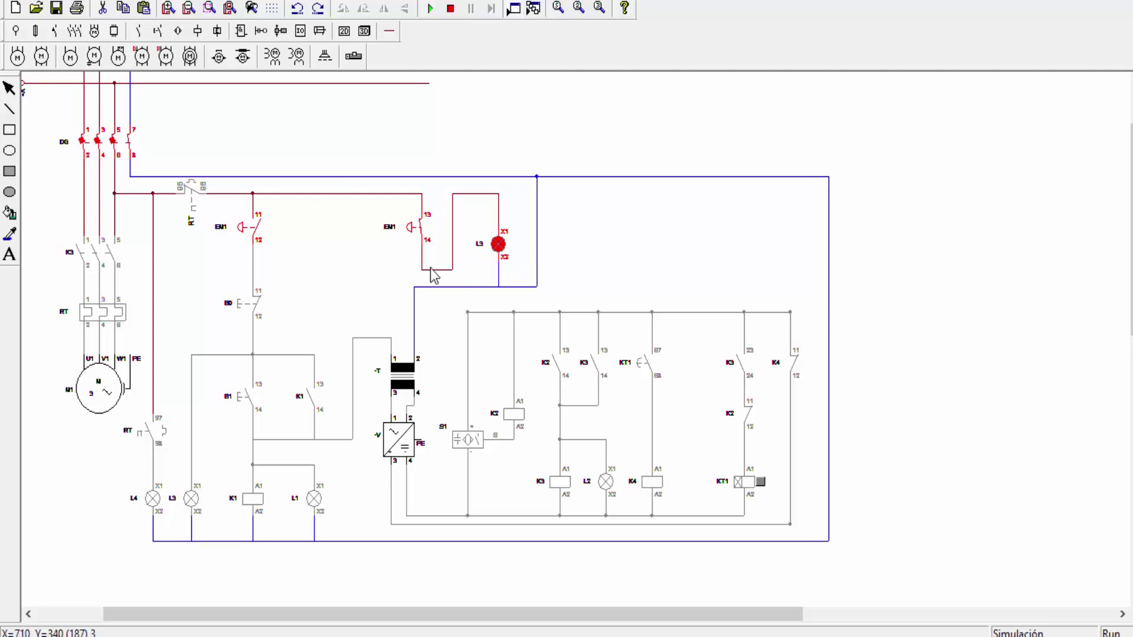
pyautogui.click(249, 226)
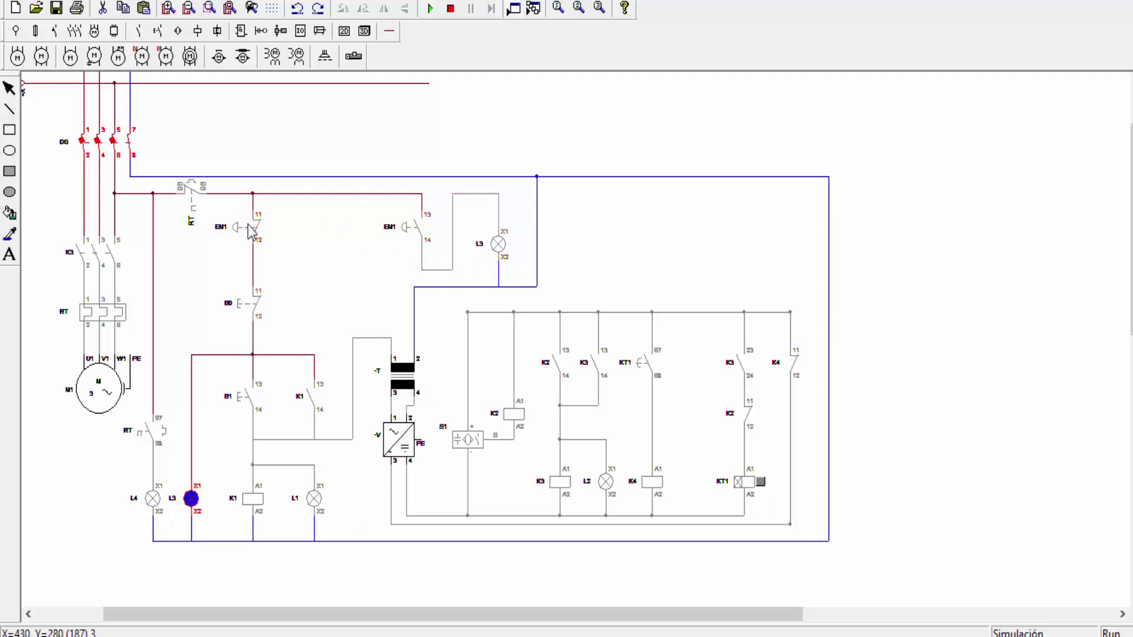
pyautogui.click(249, 226)
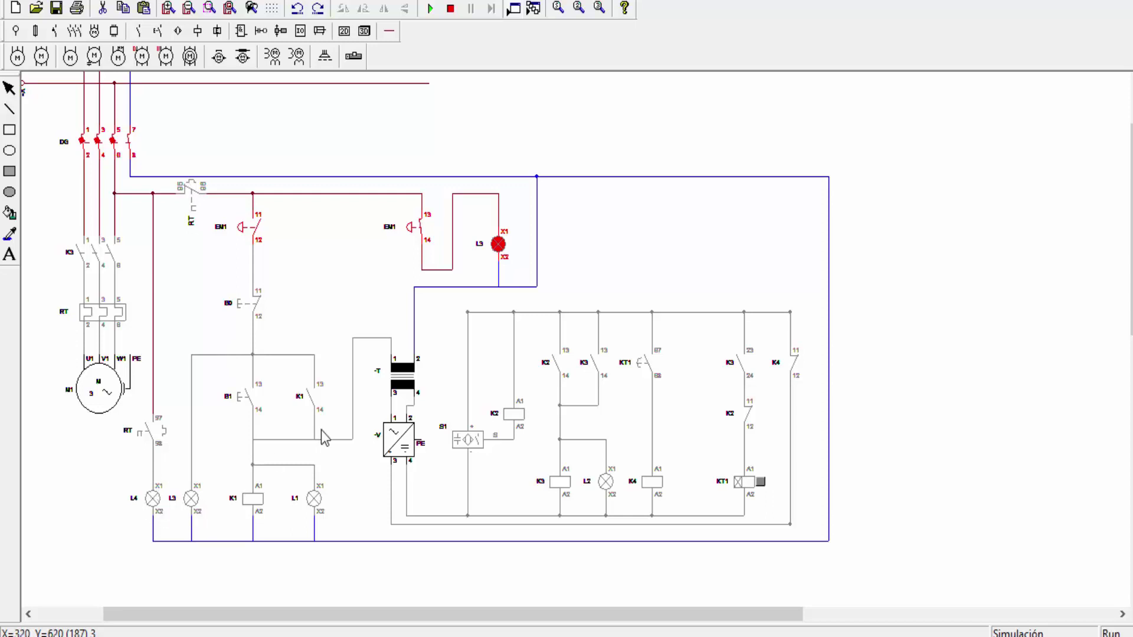
pyautogui.click(451, 9)
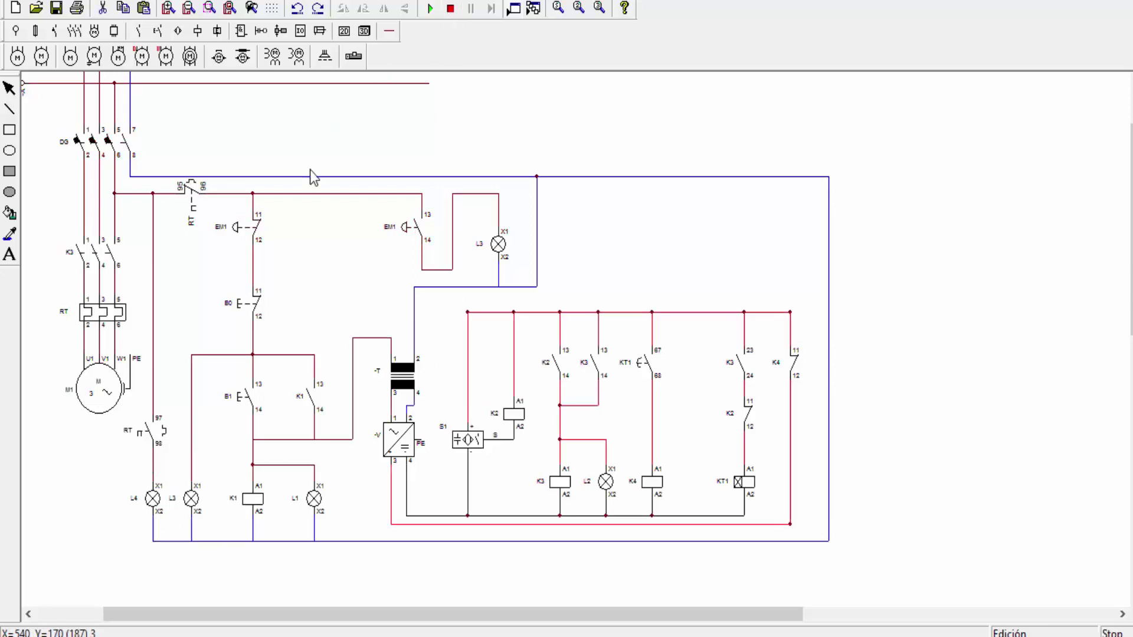
# Step: Shift the RT 95-96 contact right and delete the short wire stub beside it
pyautogui.scroll(1, 211, 228)
pyautogui.scroll(1, 380, 313)
pyautogui.scroll(1, 381, 352)
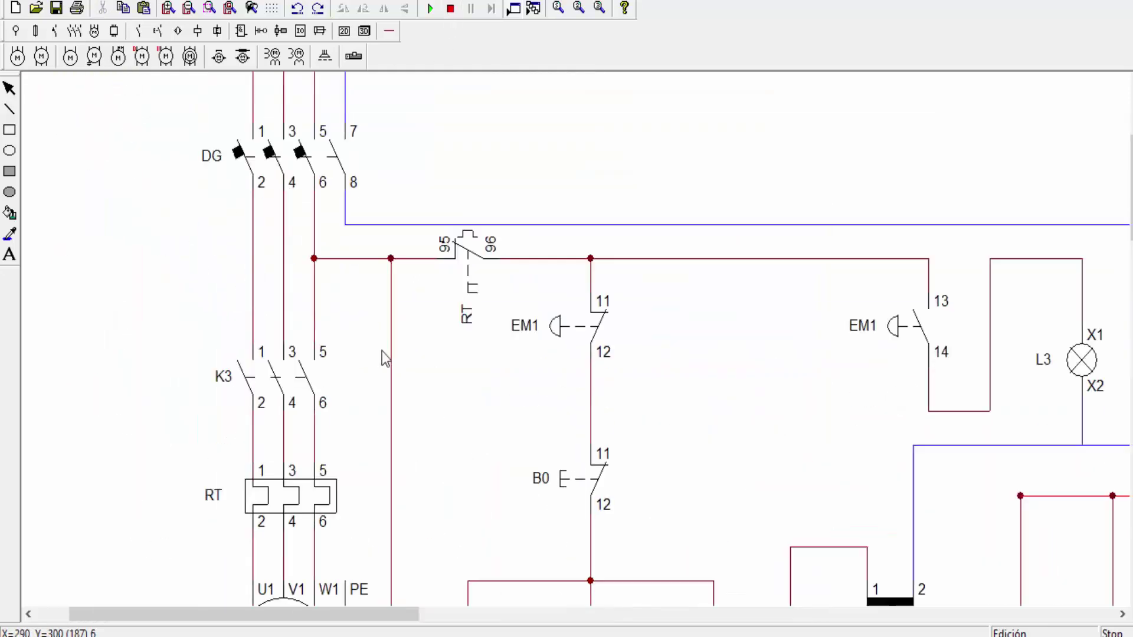
pyautogui.scroll(-1, 574, 314)
pyautogui.click(539, 191)
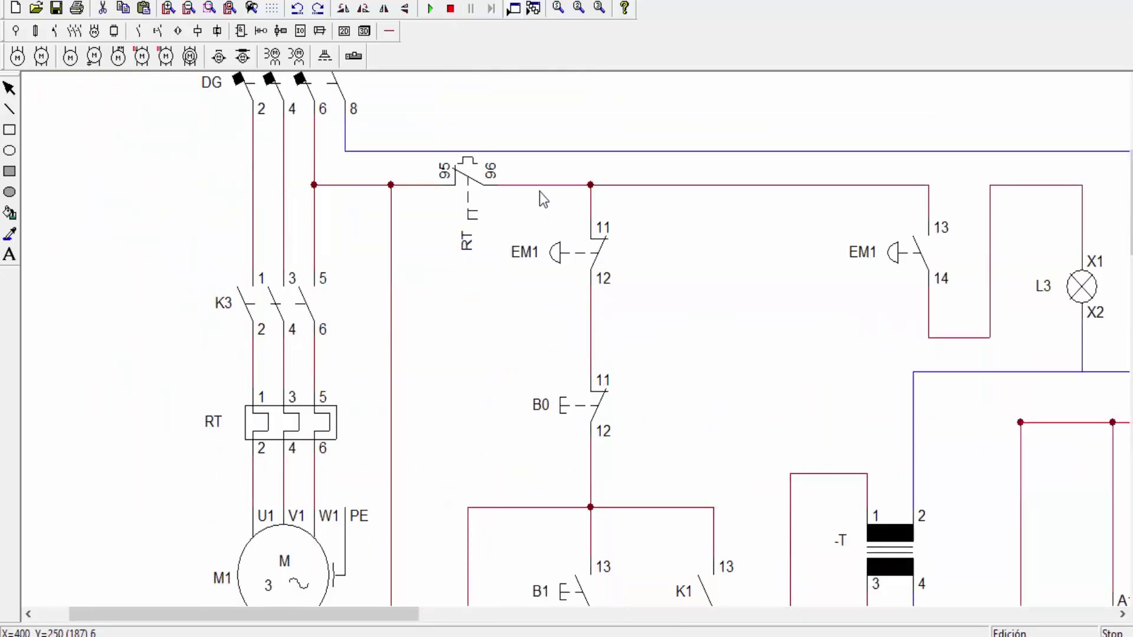
pyautogui.moveTo(484, 198); pyautogui.dragTo(509, 198)
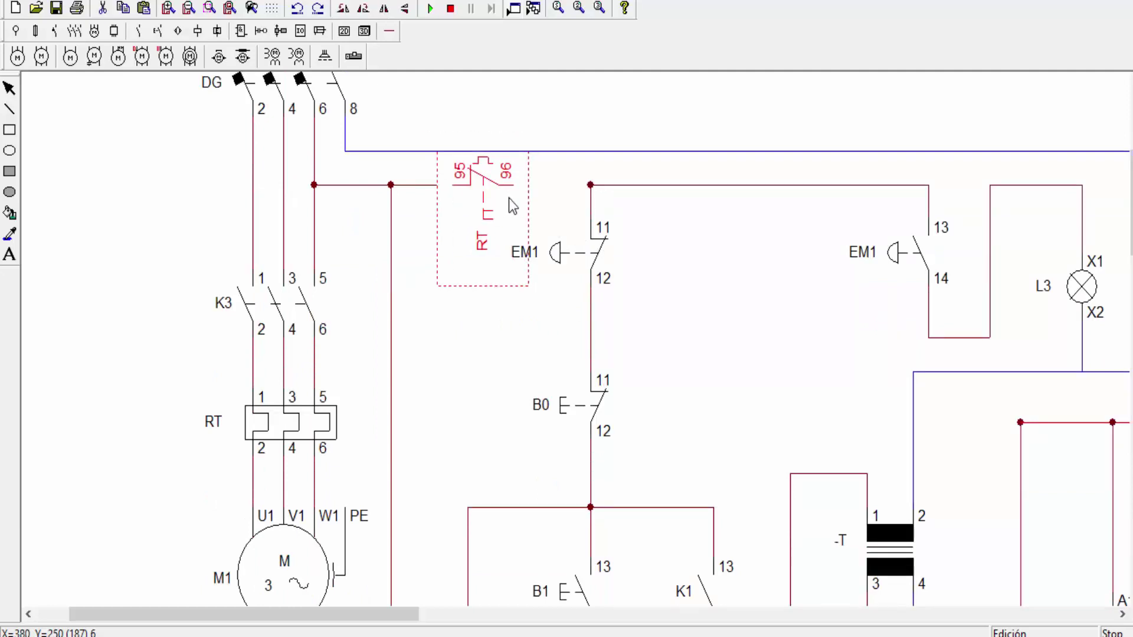
pyautogui.click(522, 306)
pyautogui.press('Delete')
# Step: Rearrange the component symbol toolbar so all symbols fit in one row
pyautogui.doubleClick(384, 42)
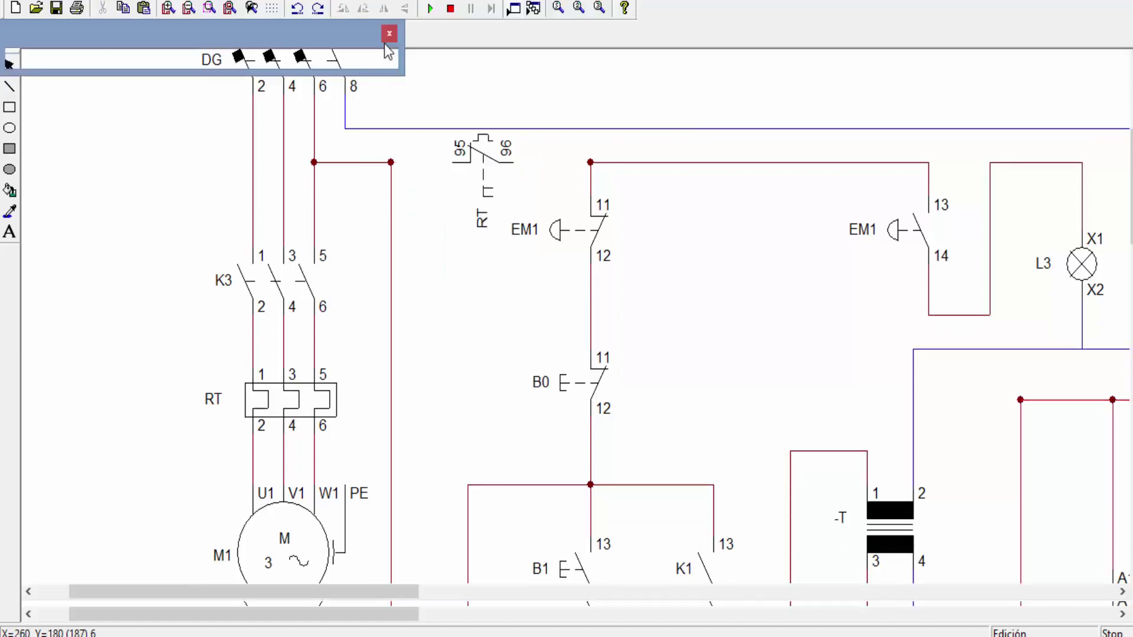
pyautogui.moveTo(323, 35); pyautogui.dragTo(721, 24)
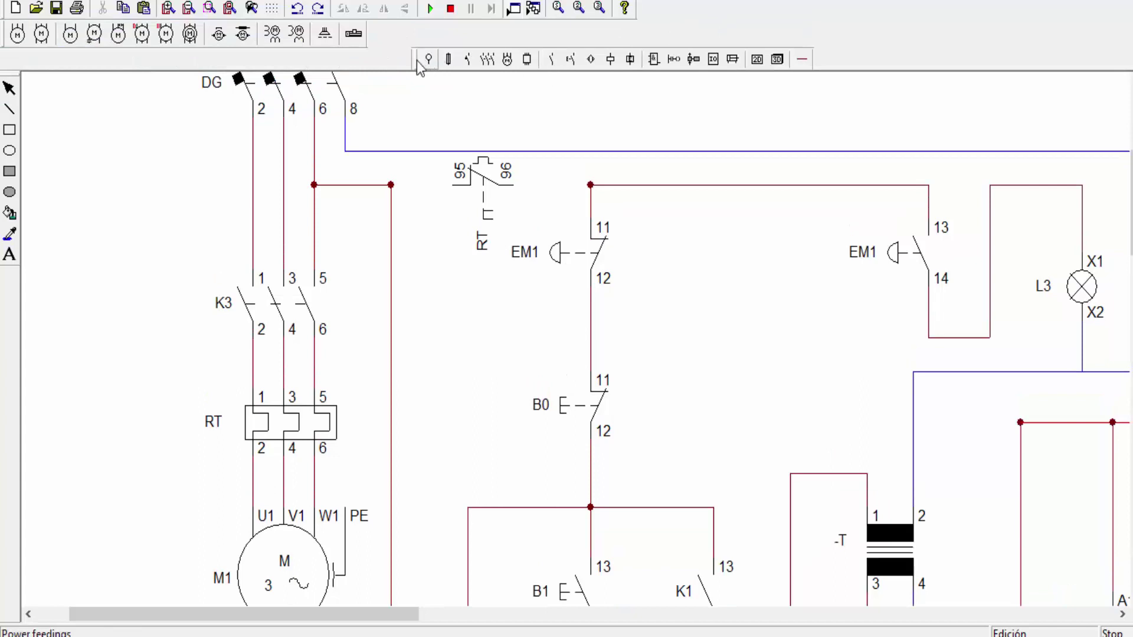
pyautogui.moveTo(417, 62); pyautogui.dragTo(373, 39)
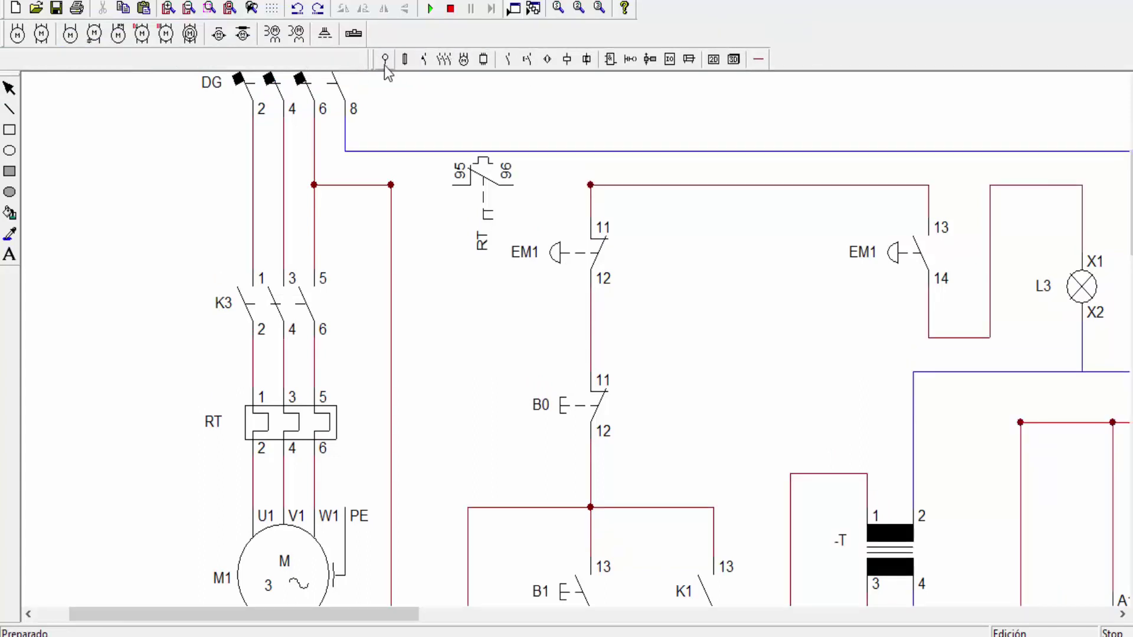
pyautogui.moveTo(384, 65); pyautogui.dragTo(9, 70)
# Step: Wire the supply junction to the RT 95 terminal
pyautogui.scroll(-3, 289, 198)
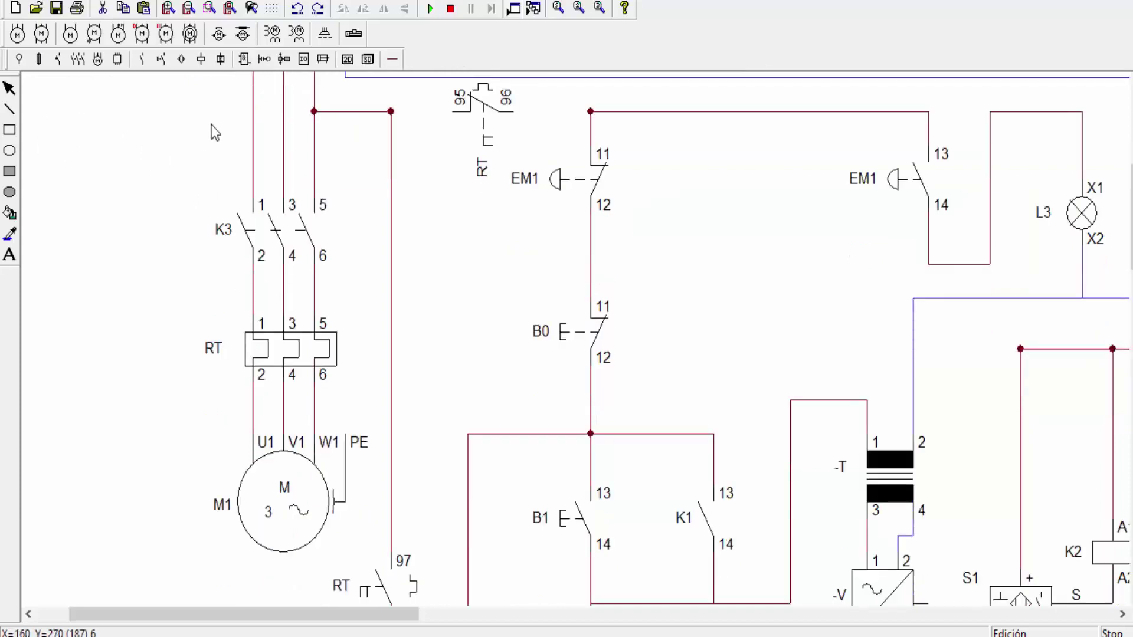
pyautogui.scroll(3, 212, 132)
pyautogui.click(401, 58)
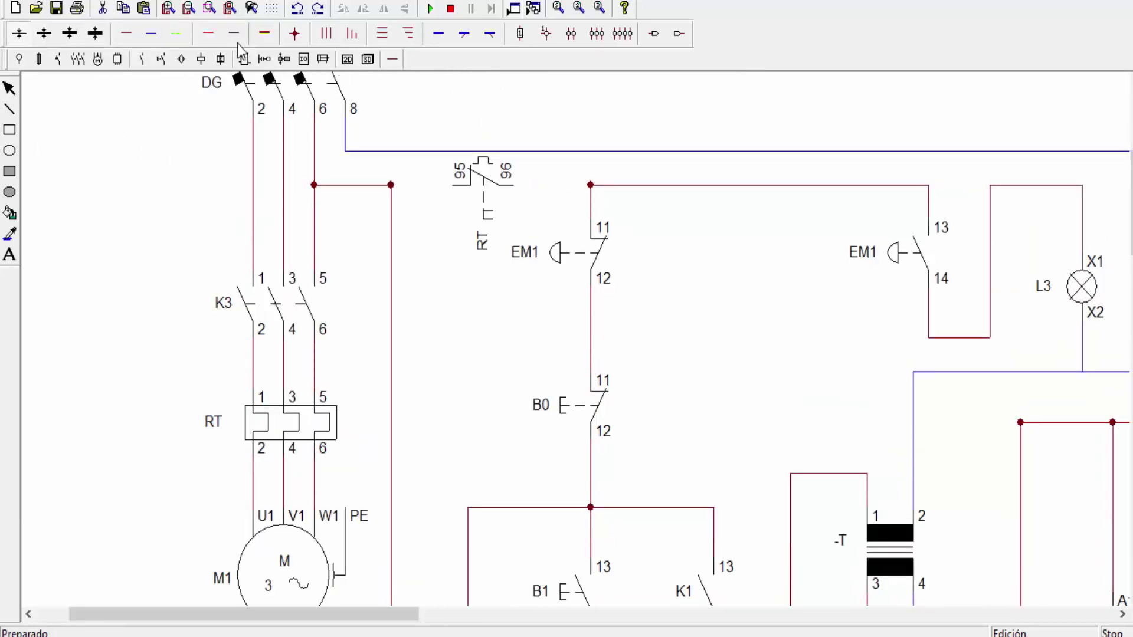
pyautogui.moveTo(391, 185); pyautogui.dragTo(470, 185)
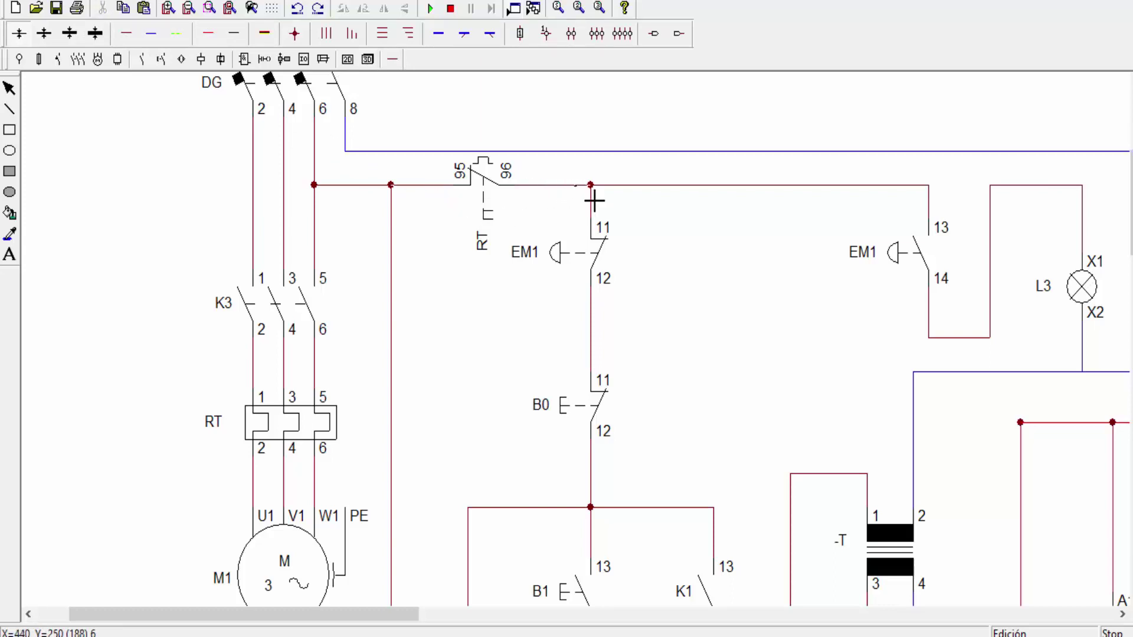
# Step: Delete the old horizontal and vertical wires feeding the L3 branch
pyautogui.scroll(-5, 515, 237)
pyautogui.scroll(-8, 514, 236)
pyautogui.scroll(5, 508, 278)
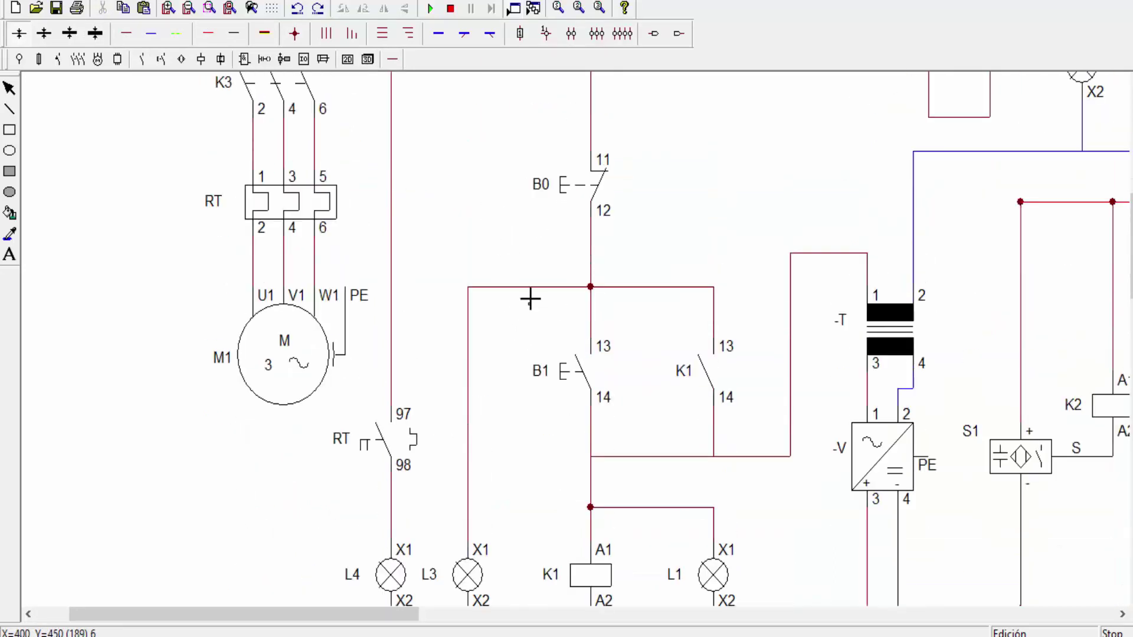
pyautogui.click(559, 296)
pyautogui.press('Delete')
pyautogui.click(470, 356)
pyautogui.press('Delete')
pyautogui.scroll(-5, 478, 347)
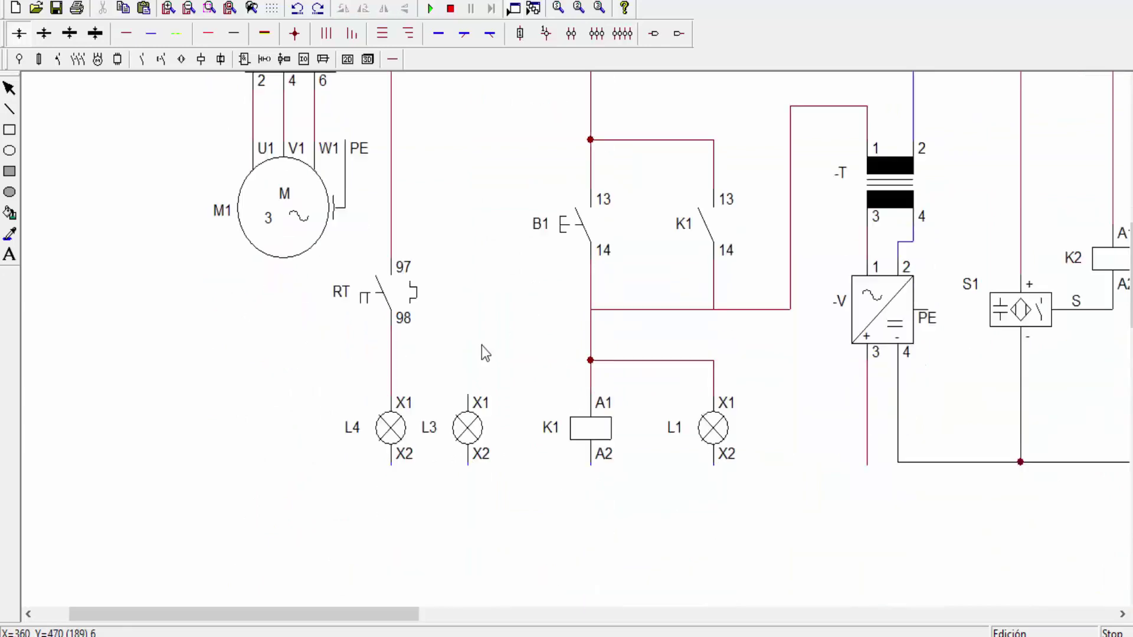
pyautogui.scroll(8, 502, 319)
pyautogui.scroll(4, 514, 301)
pyautogui.keyDown('ctrl'); pyautogui.scroll(-1, 477, 309); pyautogui.keyUp('ctrl')
pyautogui.scroll(2, 468, 177)
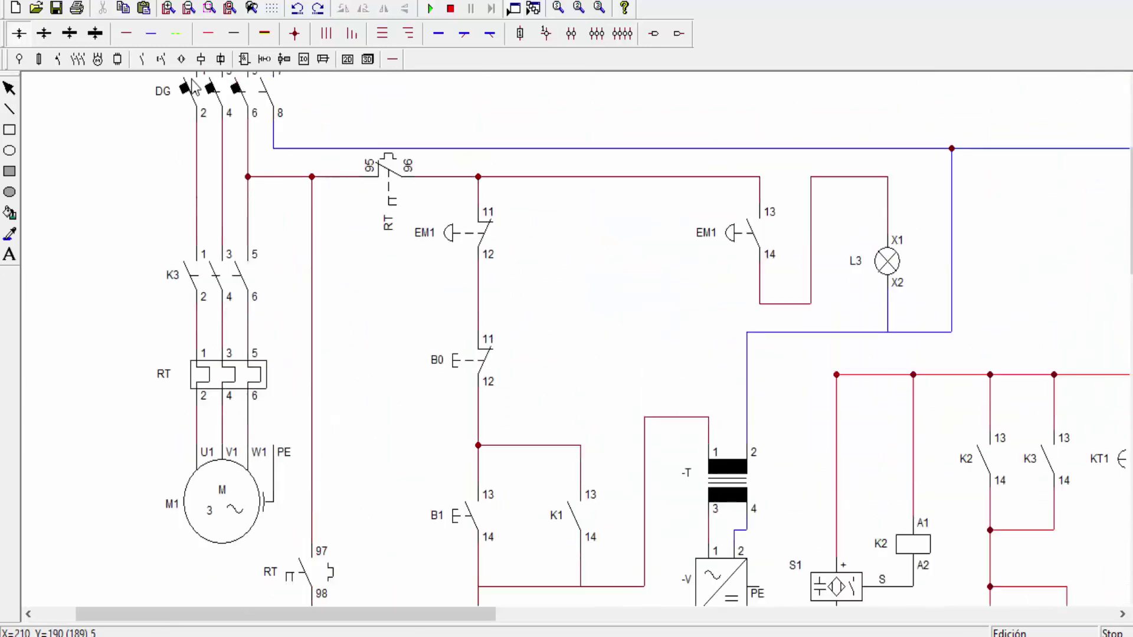
# Step: Draw a new wire from the supply line down to lamp L3's X1 terminal
pyautogui.moveTo(339, 177); pyautogui.dragTo(378, 451)
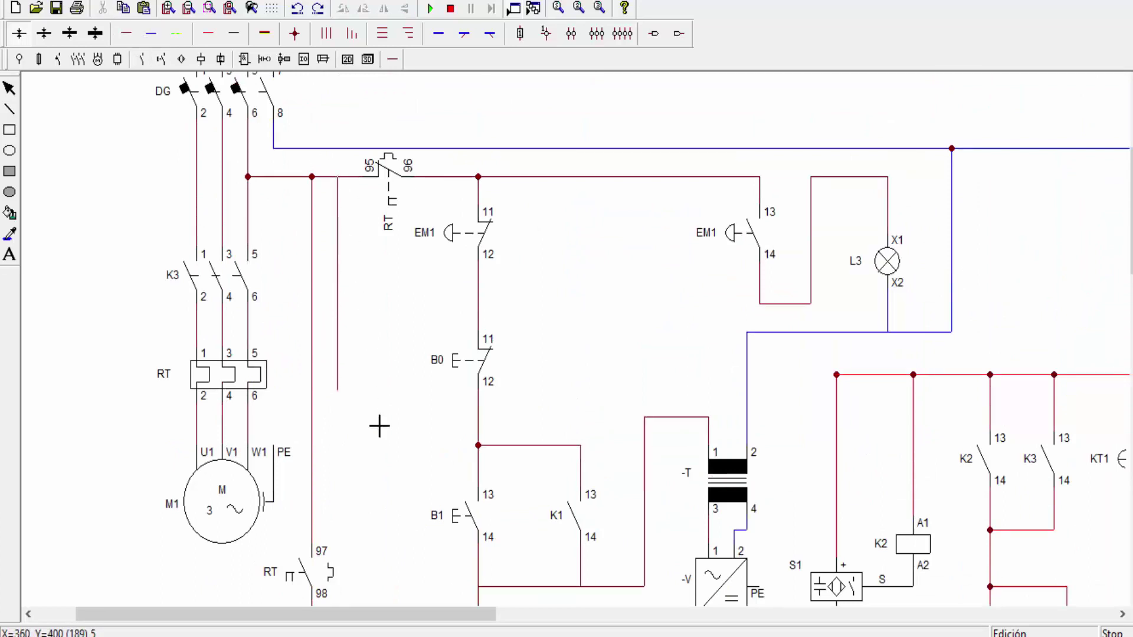
pyautogui.scroll(-3, 378, 451)
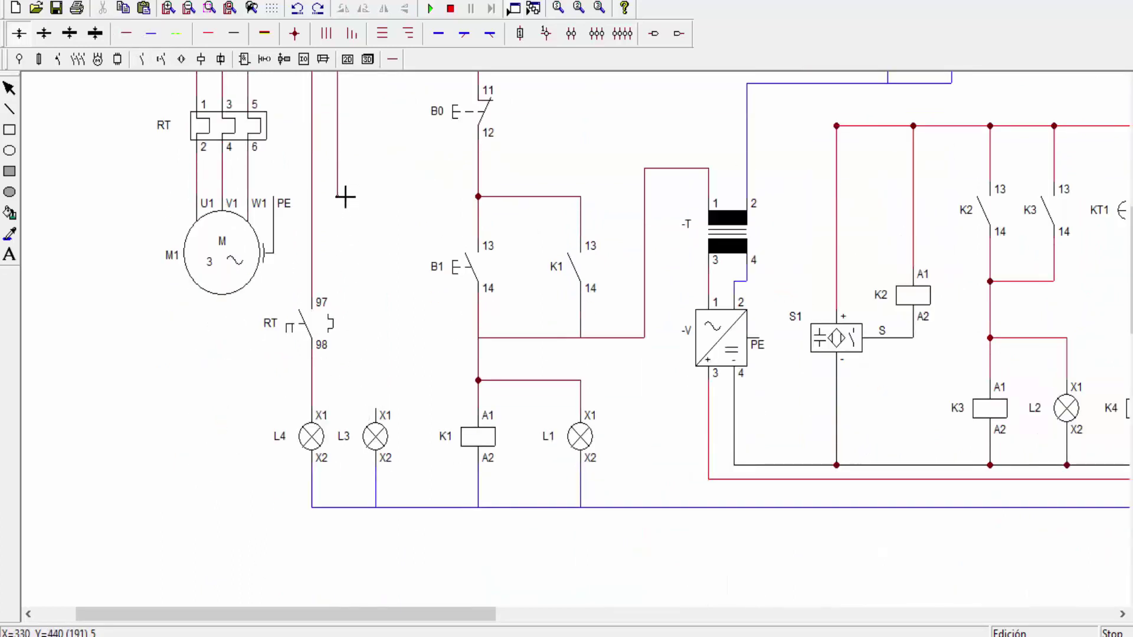
pyautogui.moveTo(345, 203); pyautogui.dragTo(383, 220)
pyautogui.moveTo(382, 220); pyautogui.dragTo(419, 413)
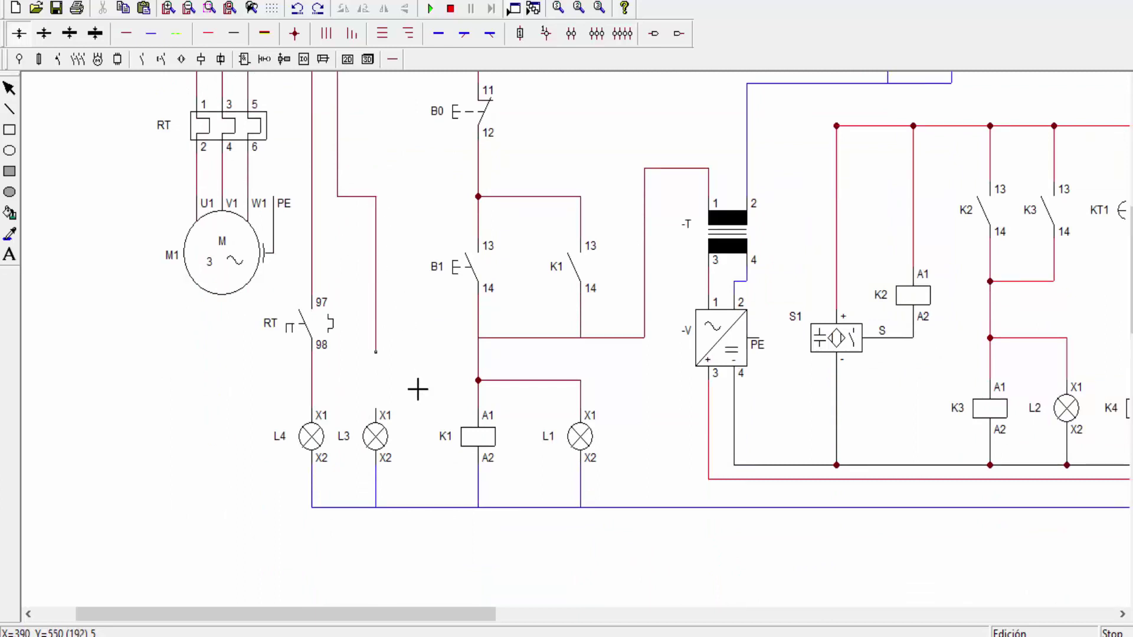
pyautogui.scroll(3, 413, 378)
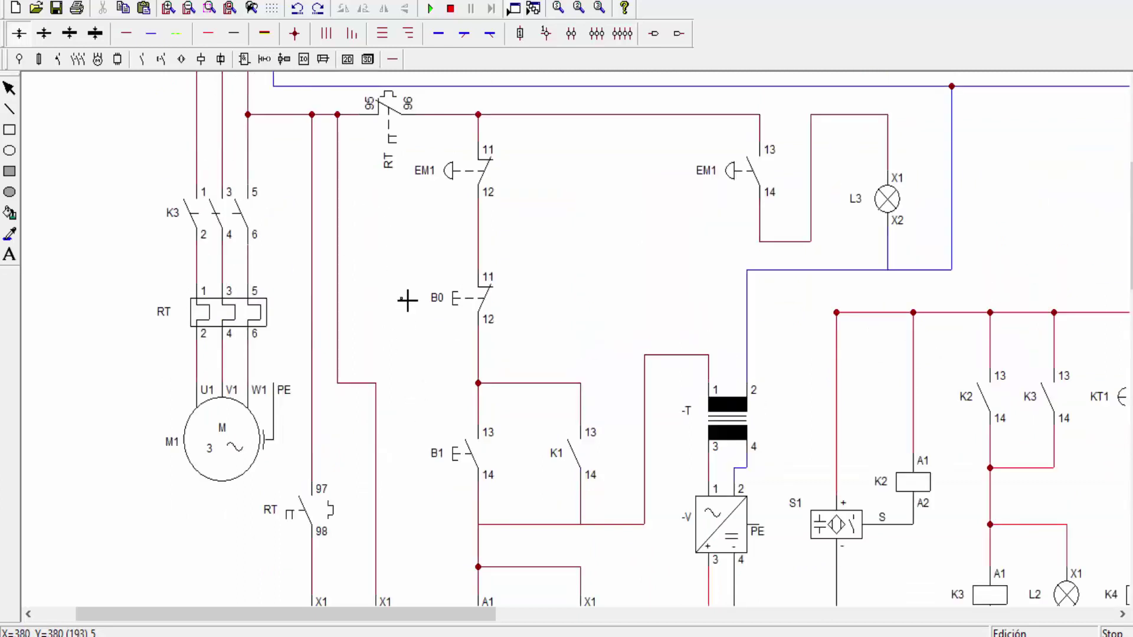
pyautogui.scroll(-2, 472, 312)
pyautogui.scroll(1, 467, 319)
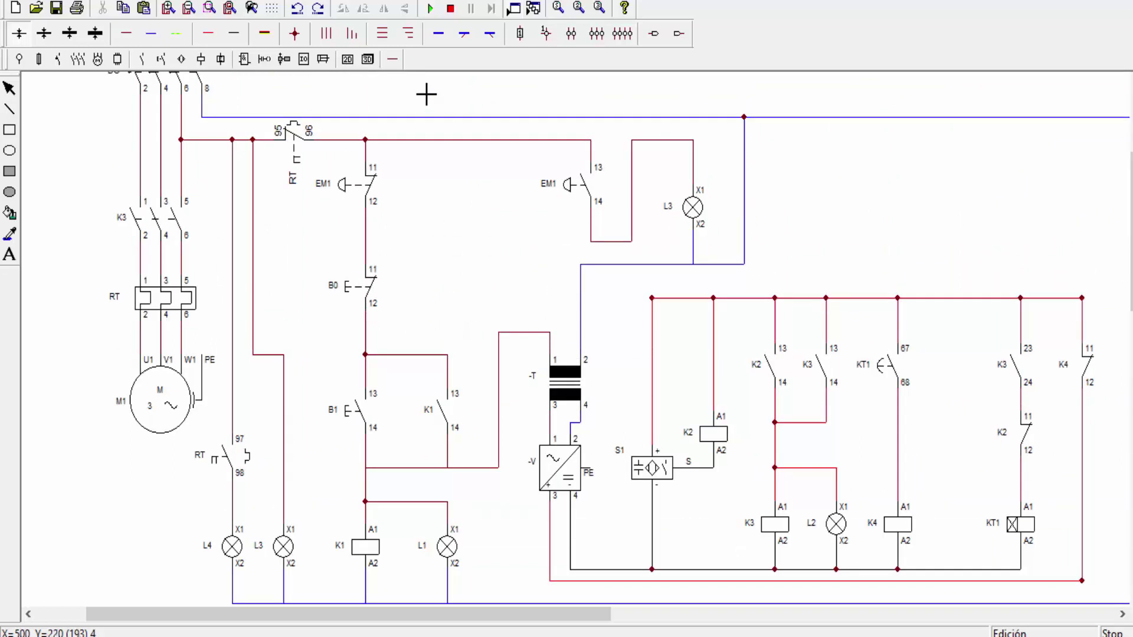
pyautogui.click(430, 8)
pyautogui.scroll(2, 236, 242)
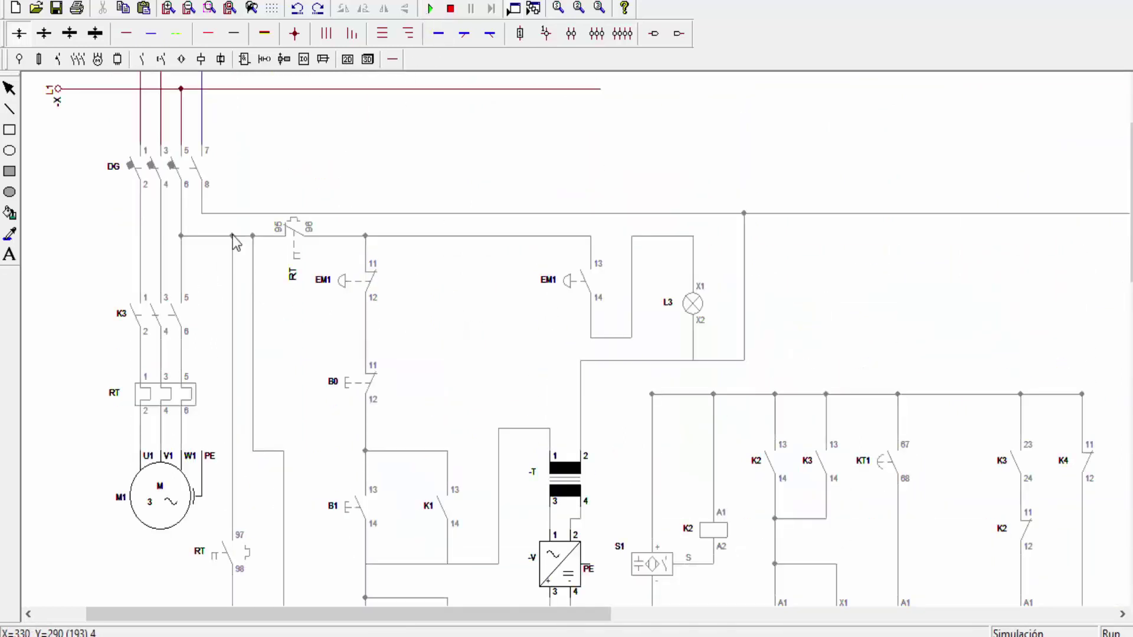
pyautogui.click(142, 171)
pyautogui.scroll(-3, 361, 181)
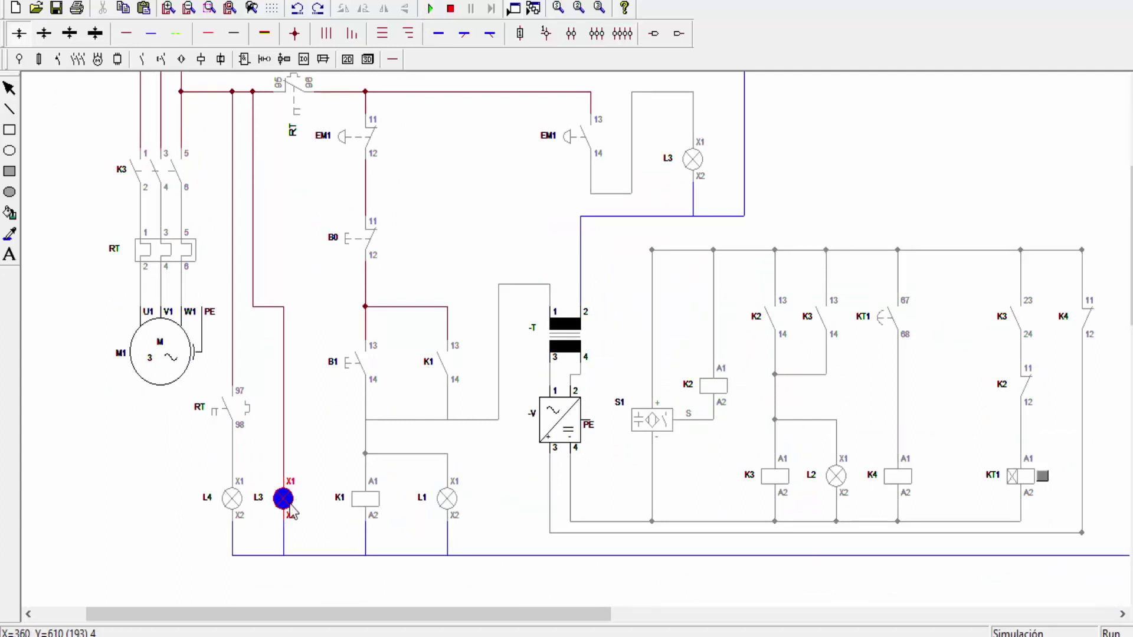
pyautogui.scroll(1, 292, 512)
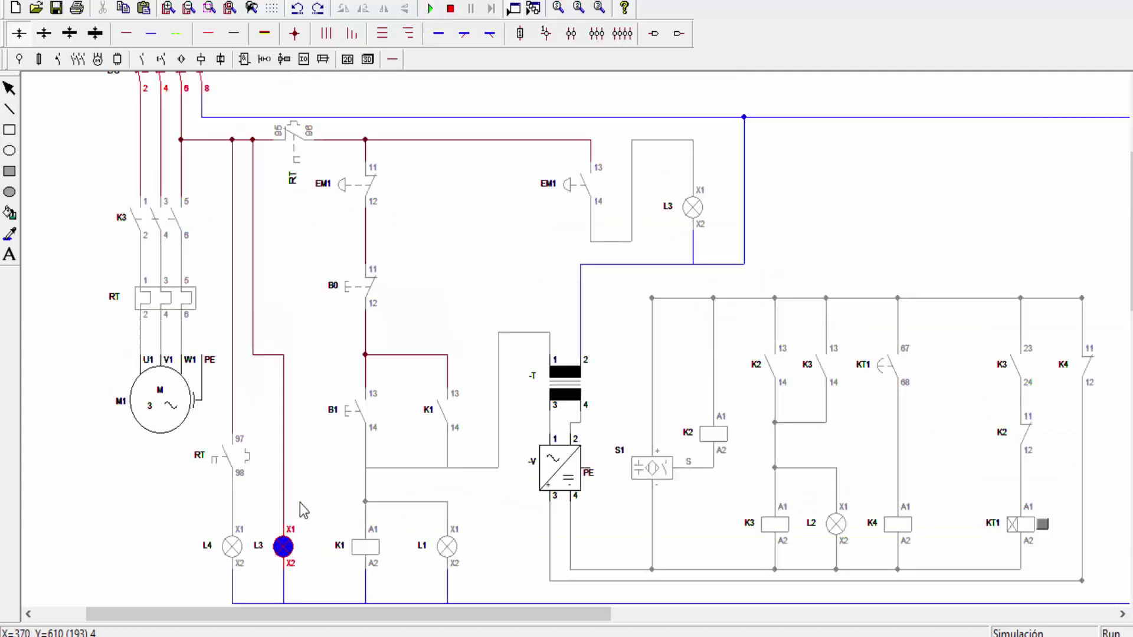
pyautogui.click(181, 315)
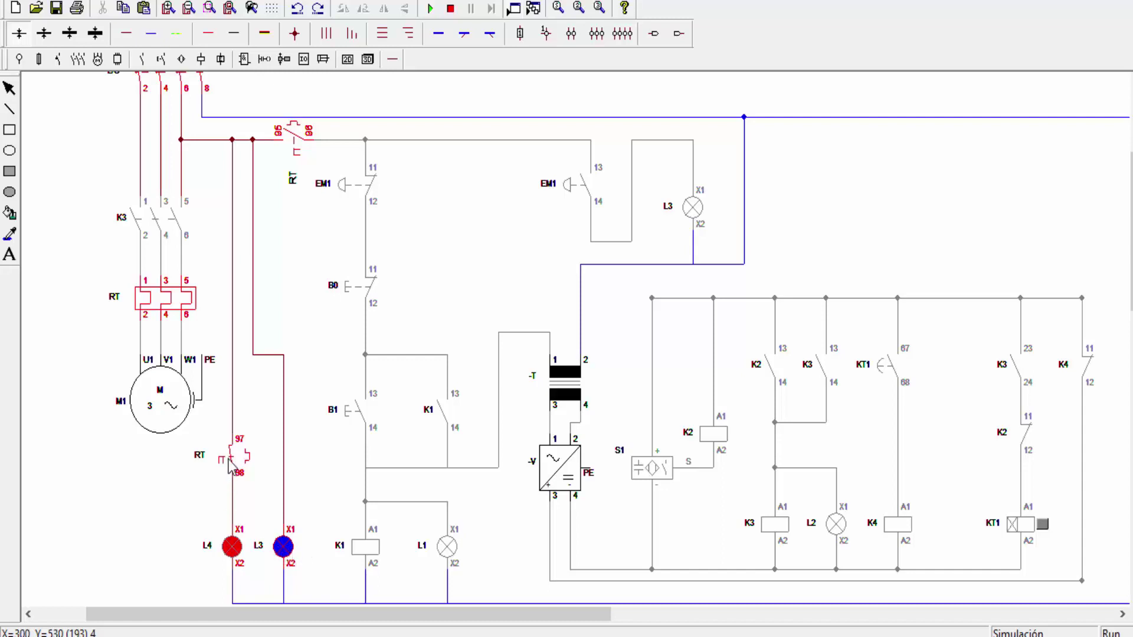
pyautogui.click(180, 318)
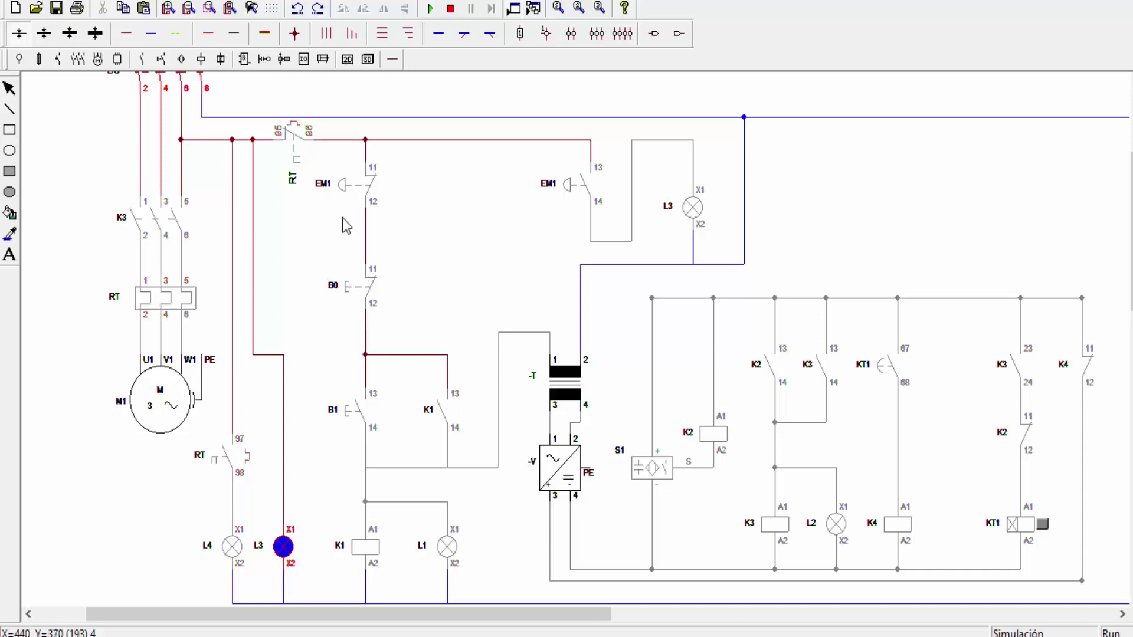
pyautogui.click(343, 184)
pyautogui.scroll(-1, 283, 513)
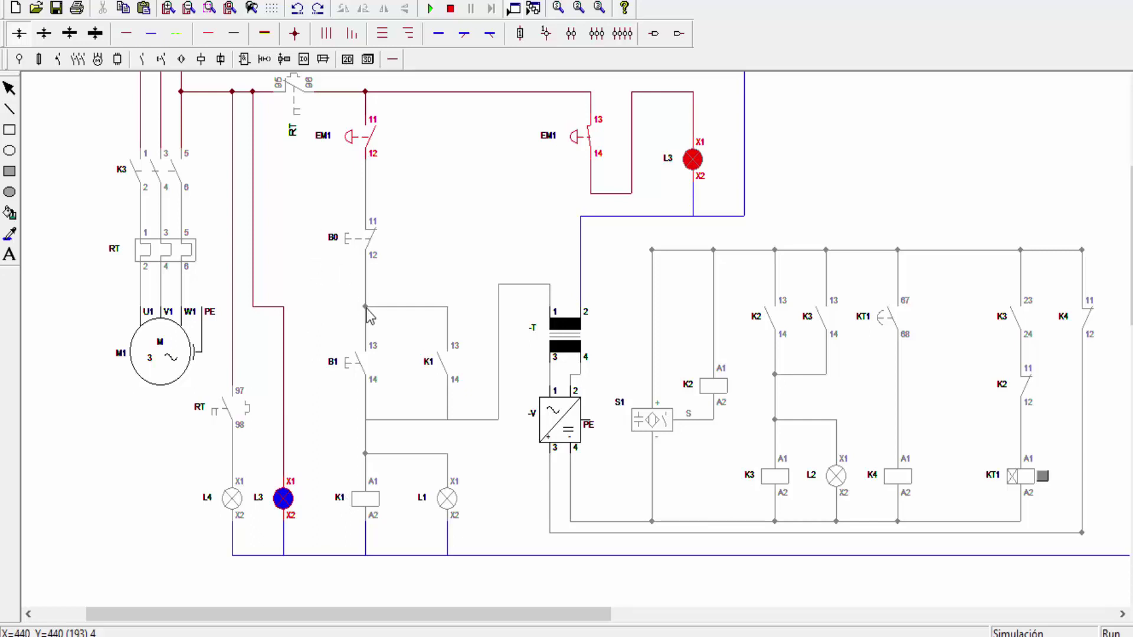
pyautogui.scroll(3, 371, 317)
pyautogui.click(149, 131)
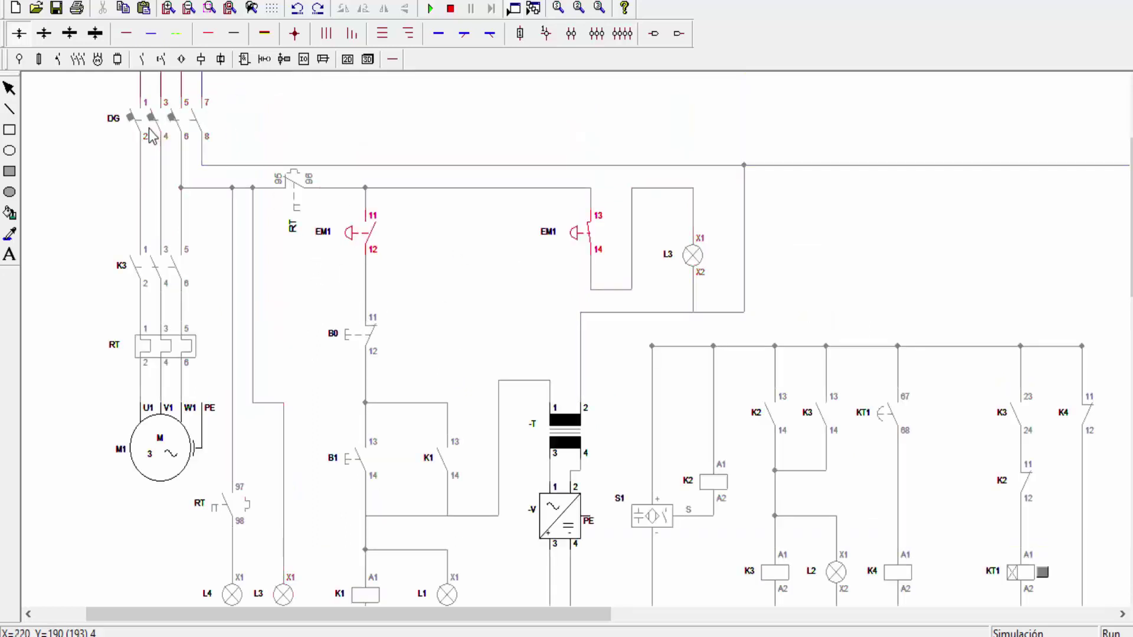
pyautogui.click(152, 136)
pyautogui.scroll(-5, 301, 410)
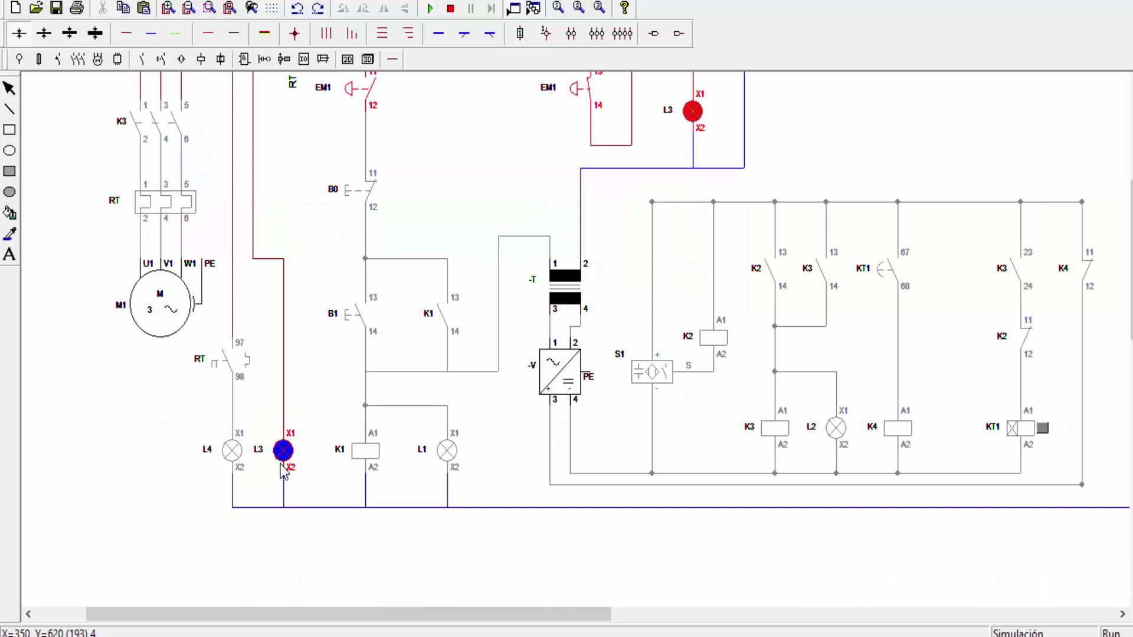
pyautogui.scroll(2, 279, 463)
pyautogui.scroll(1, 277, 461)
pyautogui.scroll(-2, 281, 463)
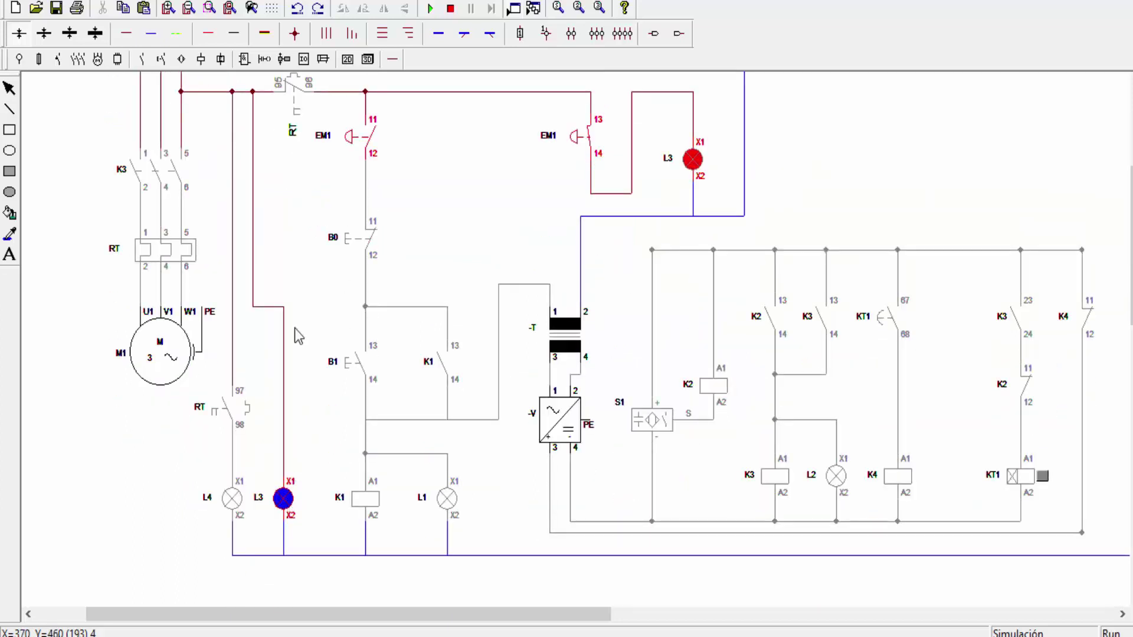
pyautogui.scroll(1, 501, 241)
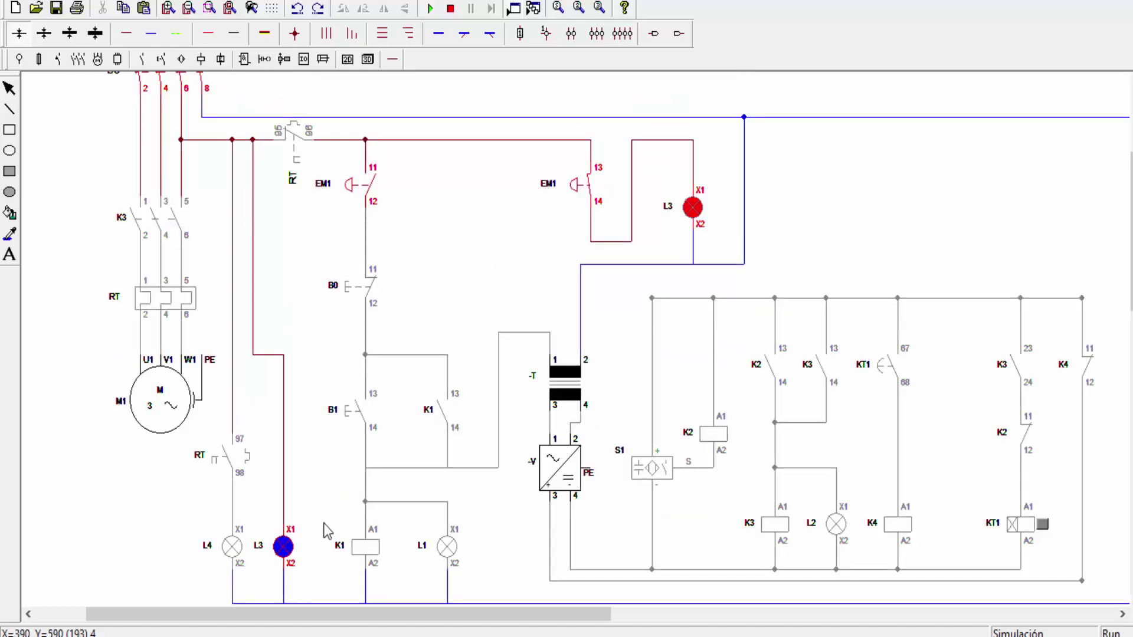
pyautogui.click(449, 12)
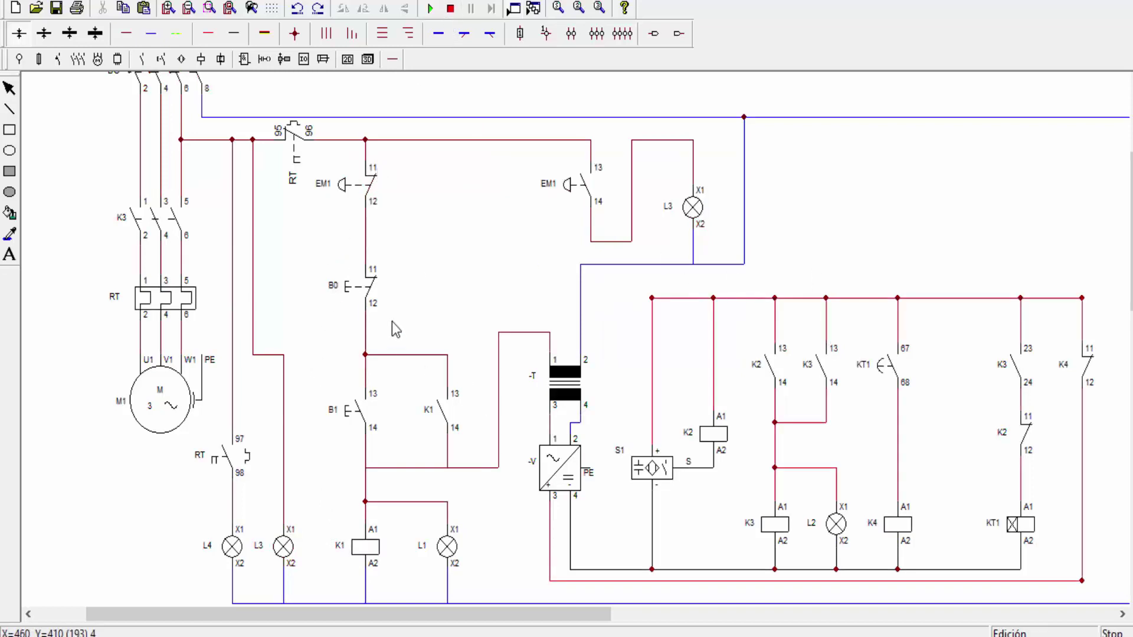
# Step: Box-select the B0, B1, K1 and L1 start circuit, then clear the selection
pyautogui.scroll(-2, 392, 321)
pyautogui.scroll(1, 439, 221)
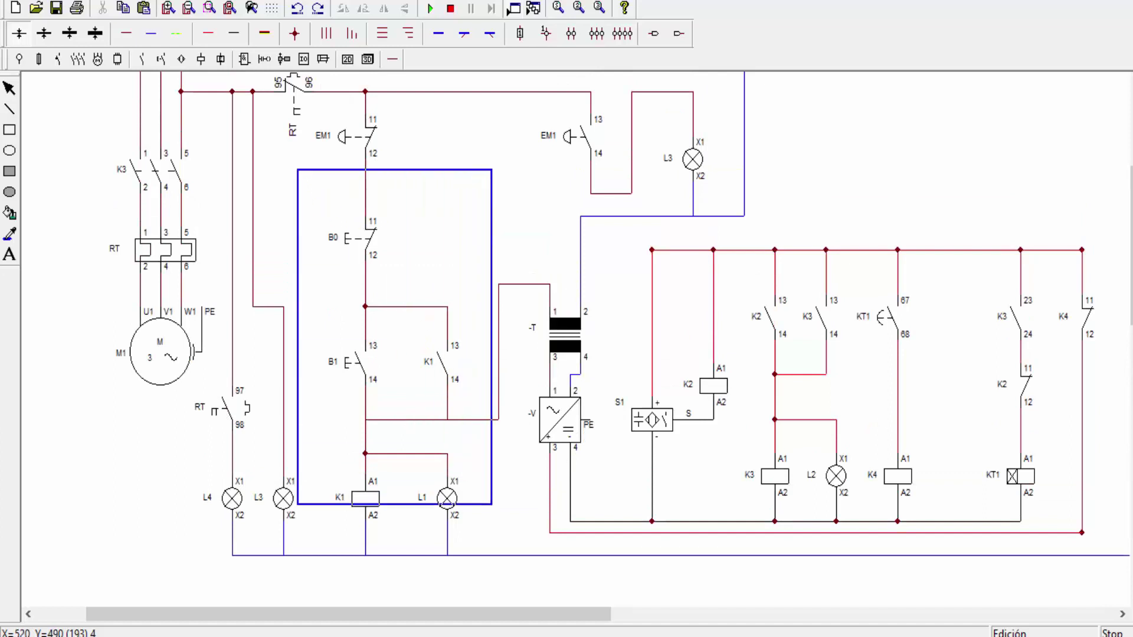
pyautogui.moveTo(297, 169); pyautogui.dragTo(503, 547)
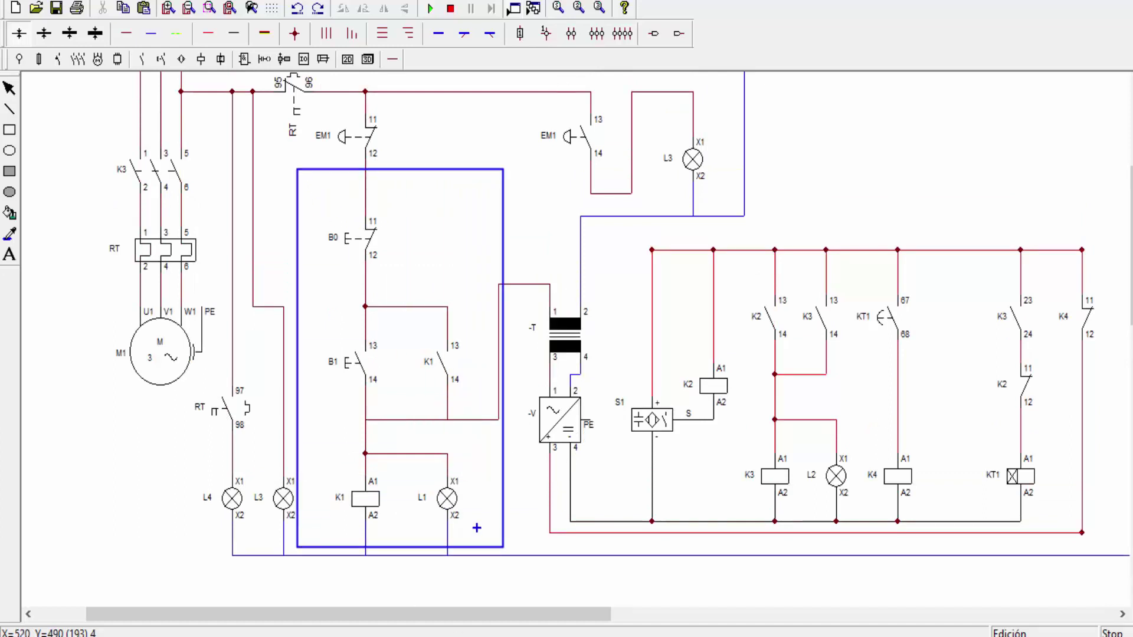
pyautogui.click(477, 528)
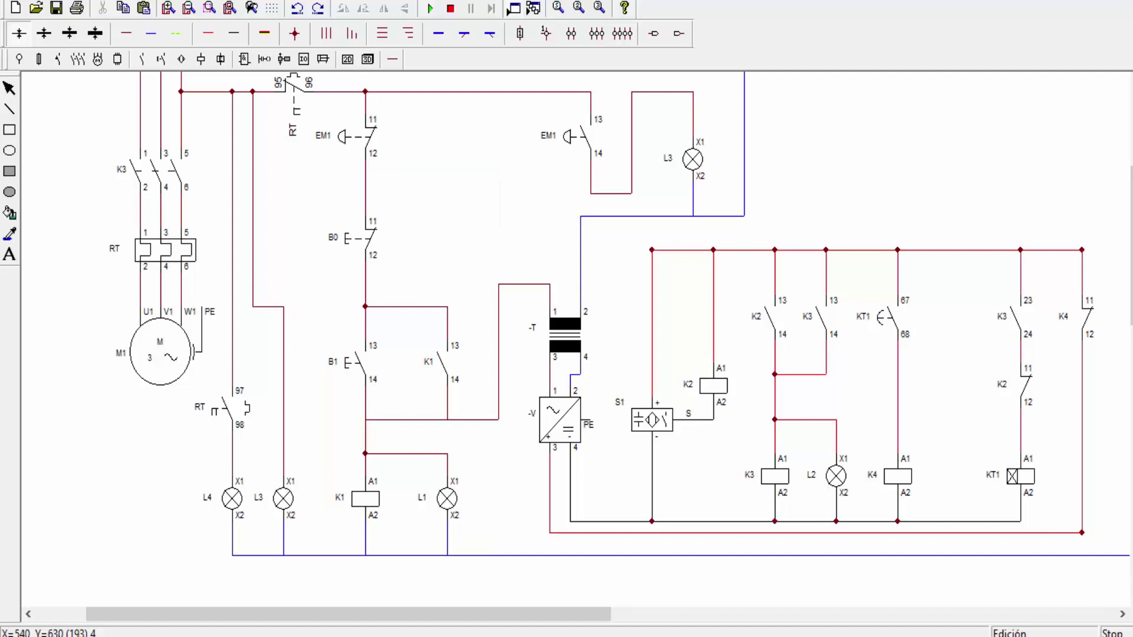
pyautogui.scroll(1, 481, 529)
pyautogui.scroll(1, 483, 529)
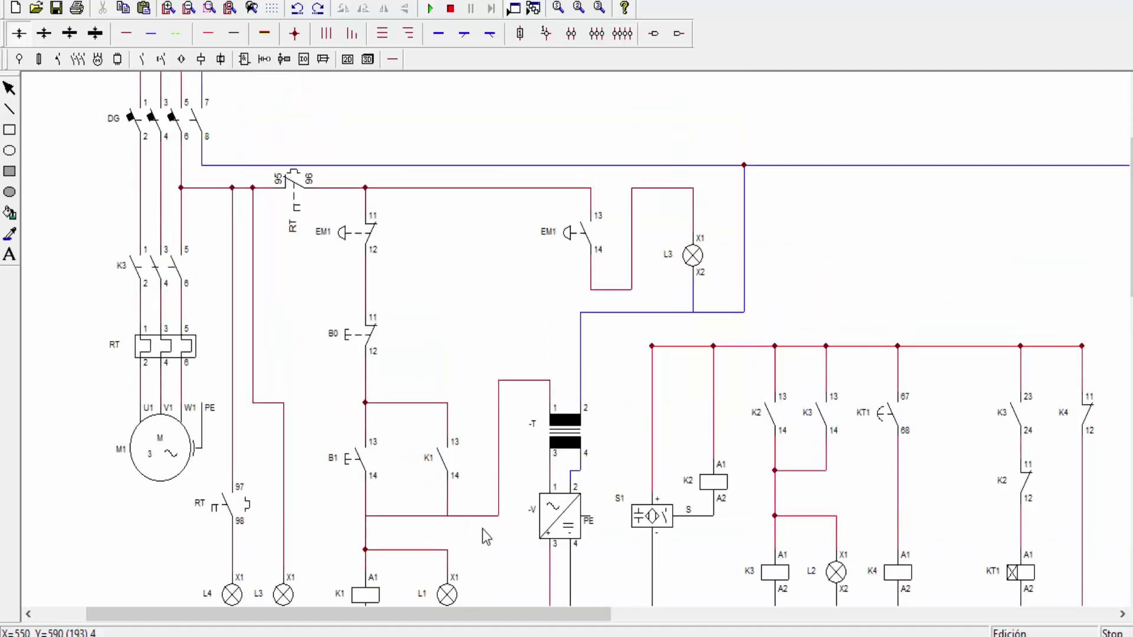
pyautogui.scroll(-1, 484, 531)
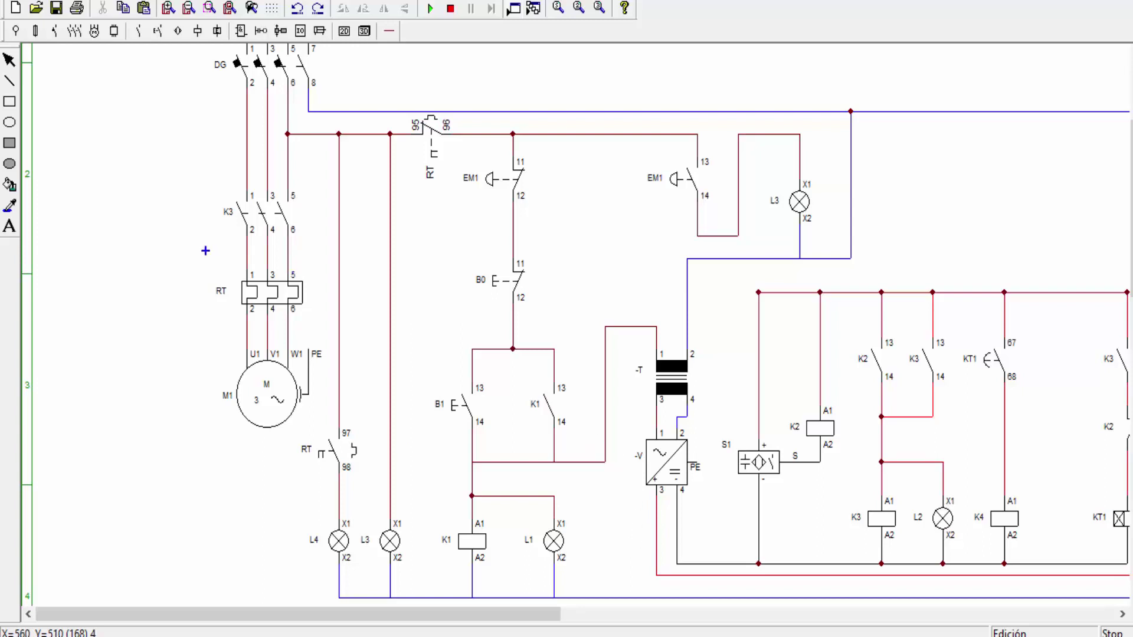
pyautogui.moveTo(211, 271); pyautogui.dragTo(324, 321)
pyautogui.moveTo(324, 412); pyautogui.dragTo(370, 571)
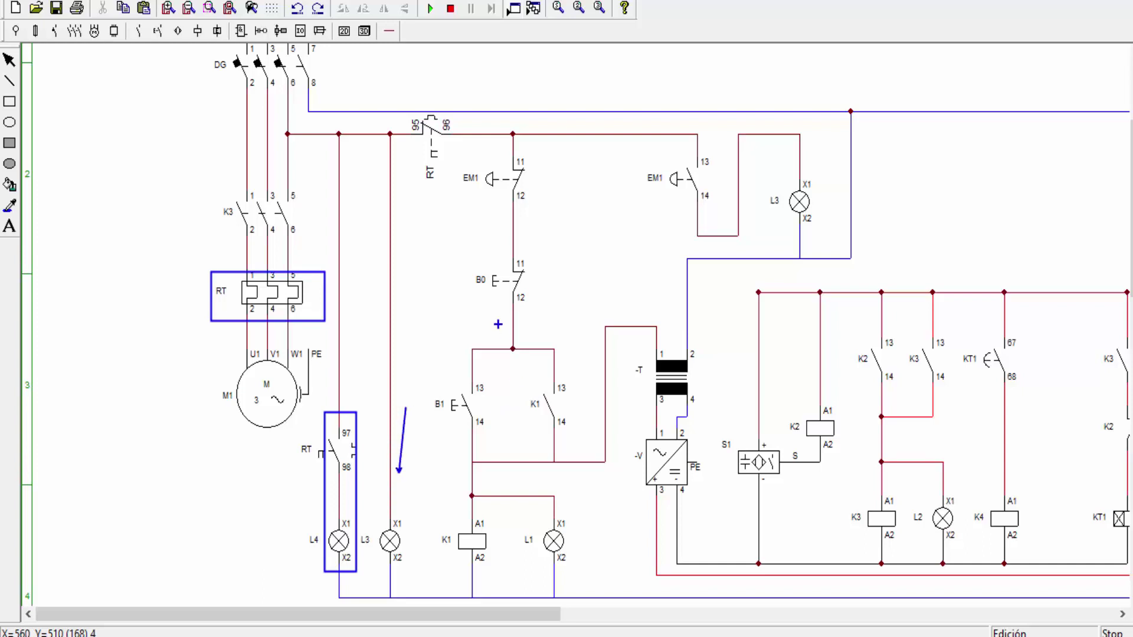
pyautogui.moveTo(396, 109); pyautogui.dragTo(826, 243)
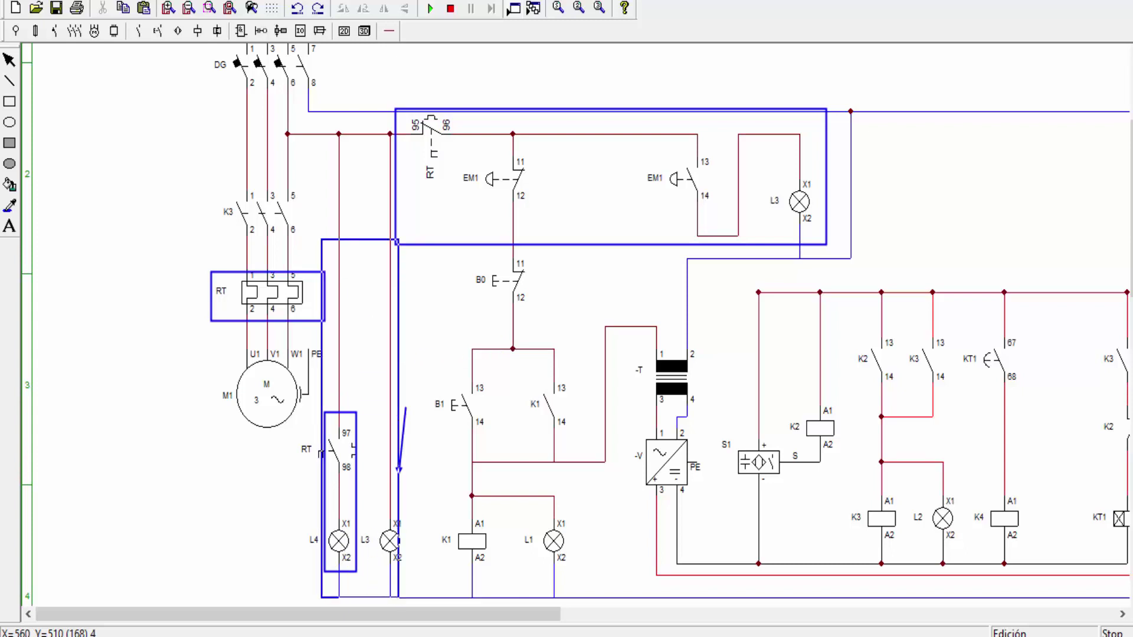
pyautogui.moveTo(397, 602); pyautogui.dragTo(391, 136)
pyautogui.press('Escape')
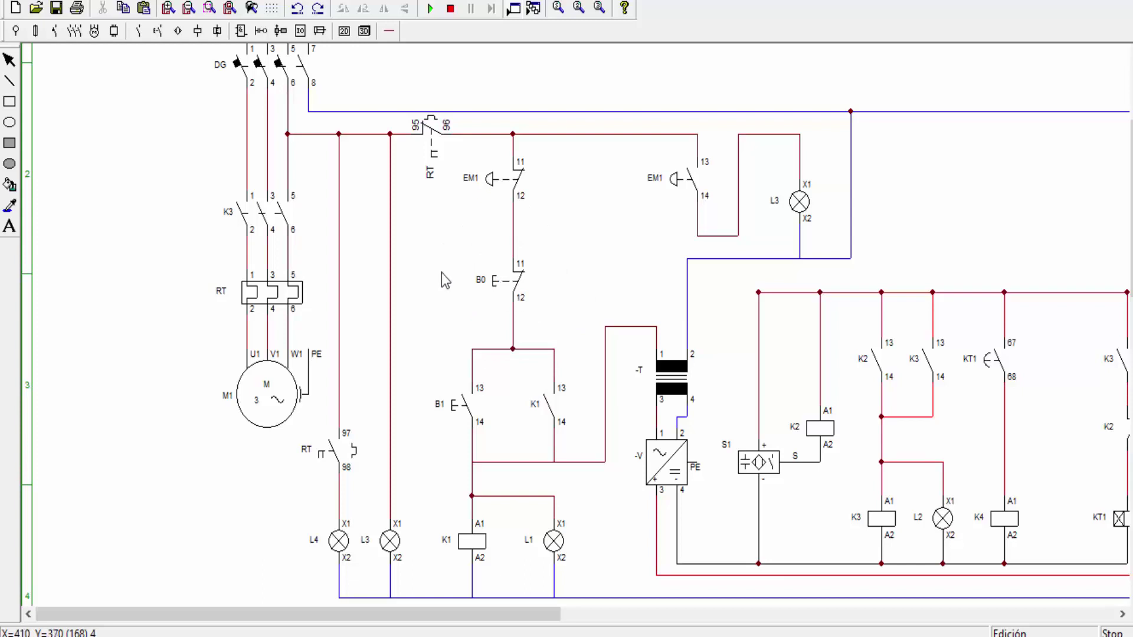
pyautogui.moveTo(429, 244)
pyautogui.mouseDown()
pyautogui.moveTo(576, 584)
pyautogui.moveTo(595, 586)
pyautogui.mouseUp()
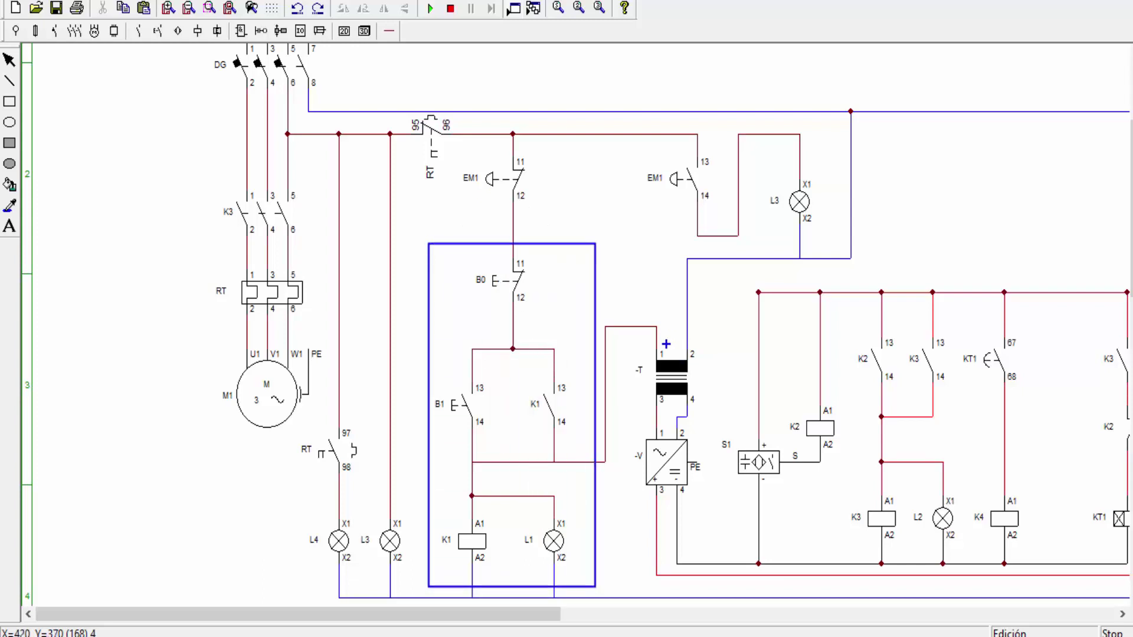
pyautogui.moveTo(666, 344); pyautogui.dragTo(651, 252)
pyautogui.press('Escape')
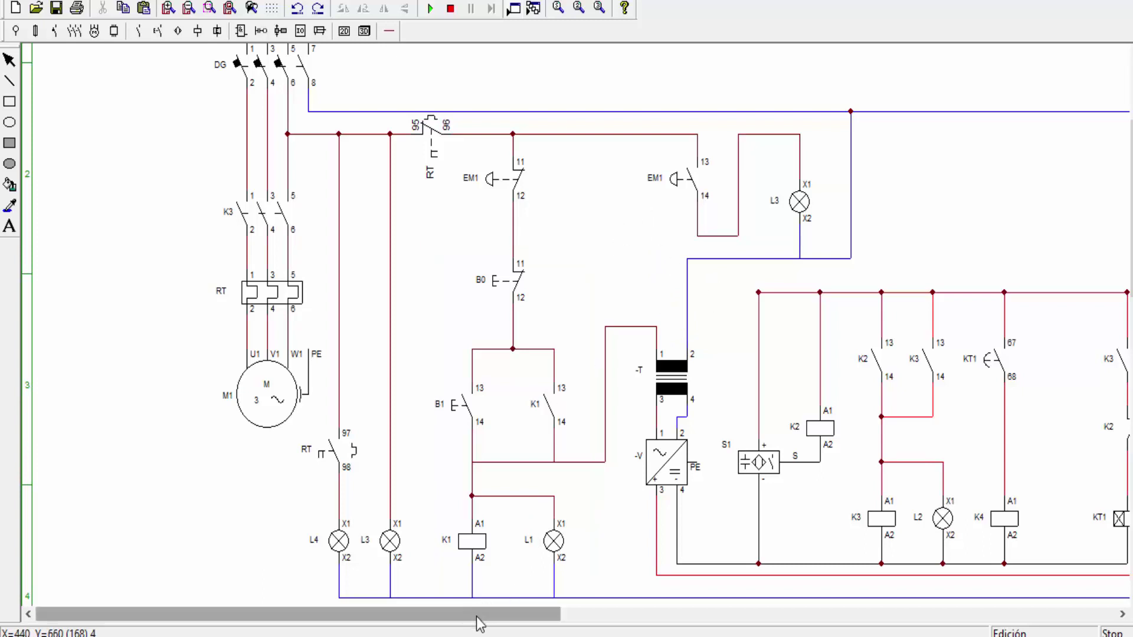
pyautogui.moveTo(476, 618); pyautogui.dragTo(475, 629)
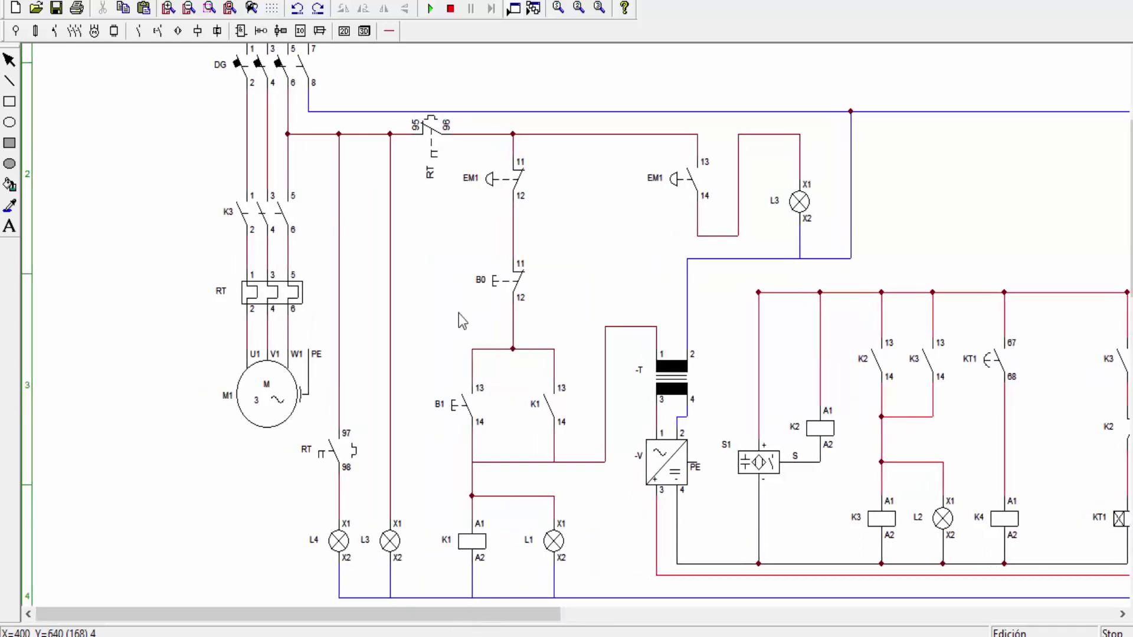
# Step: Start the simulation, close DG and press B1 to latch K1
pyautogui.click(430, 8)
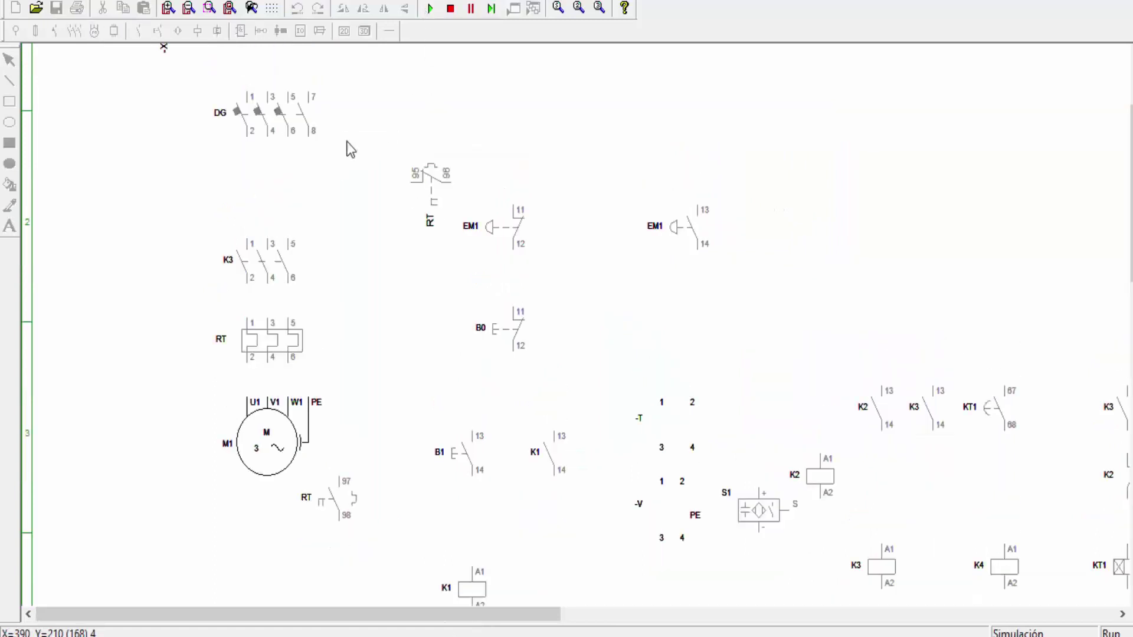
pyautogui.click(275, 120)
pyautogui.scroll(1, 394, 245)
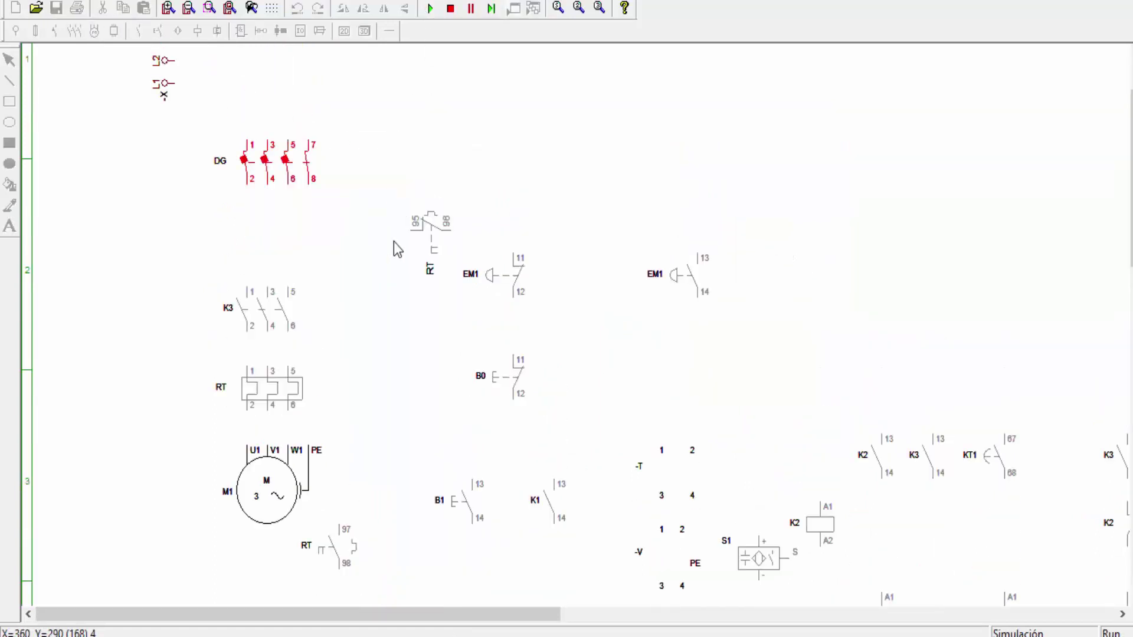
pyautogui.scroll(-2, 395, 244)
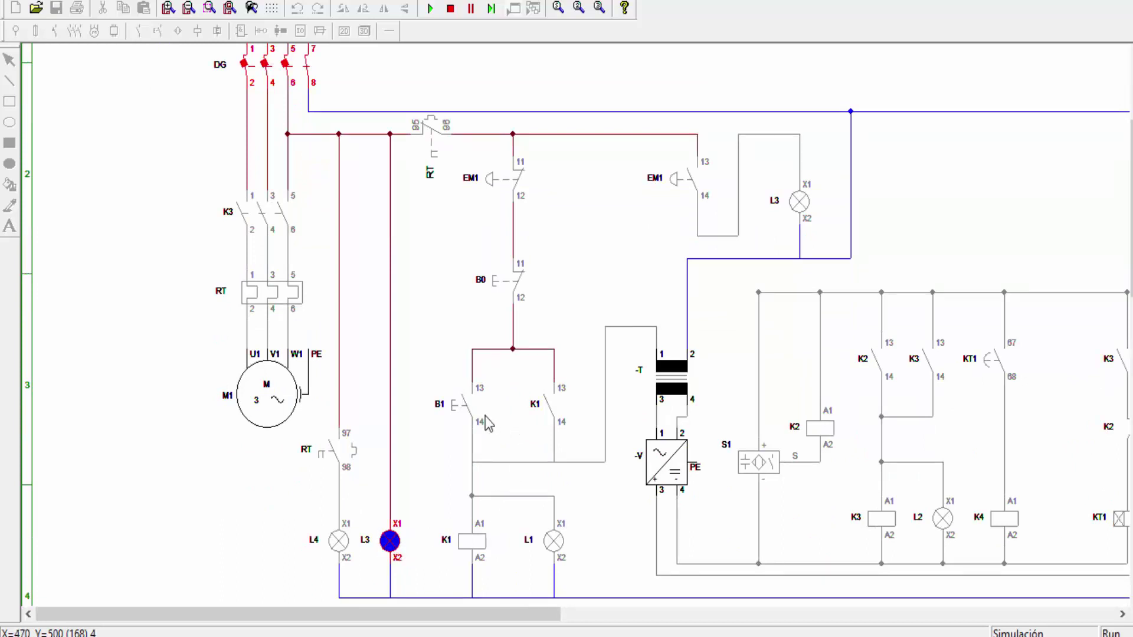
pyautogui.click(464, 413)
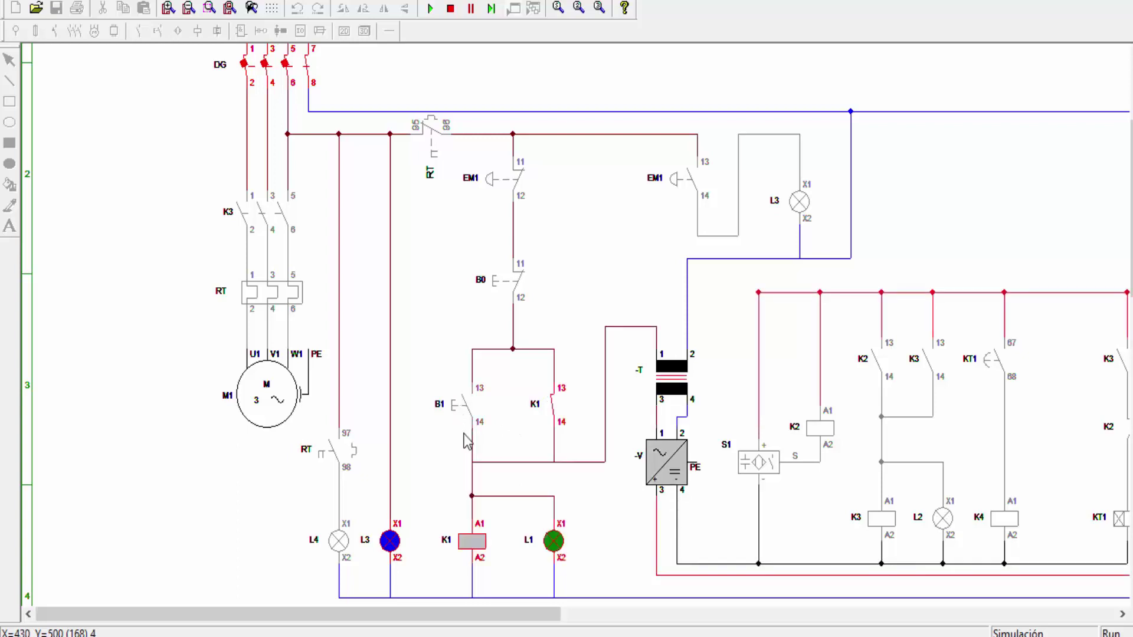
pyautogui.moveTo(458, 617); pyautogui.dragTo(518, 617)
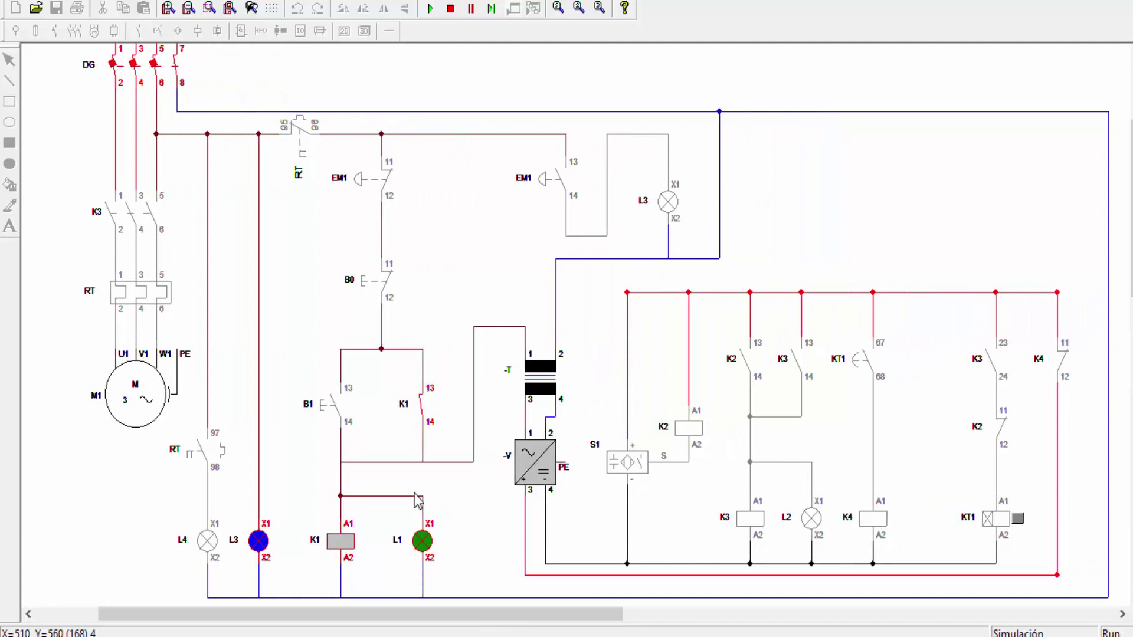
pyautogui.click(329, 428)
# Step: Trigger sensor S1 to run the motor, stop it with B0, and end the simulation
pyautogui.moveTo(588, 409); pyautogui.dragTo(663, 513)
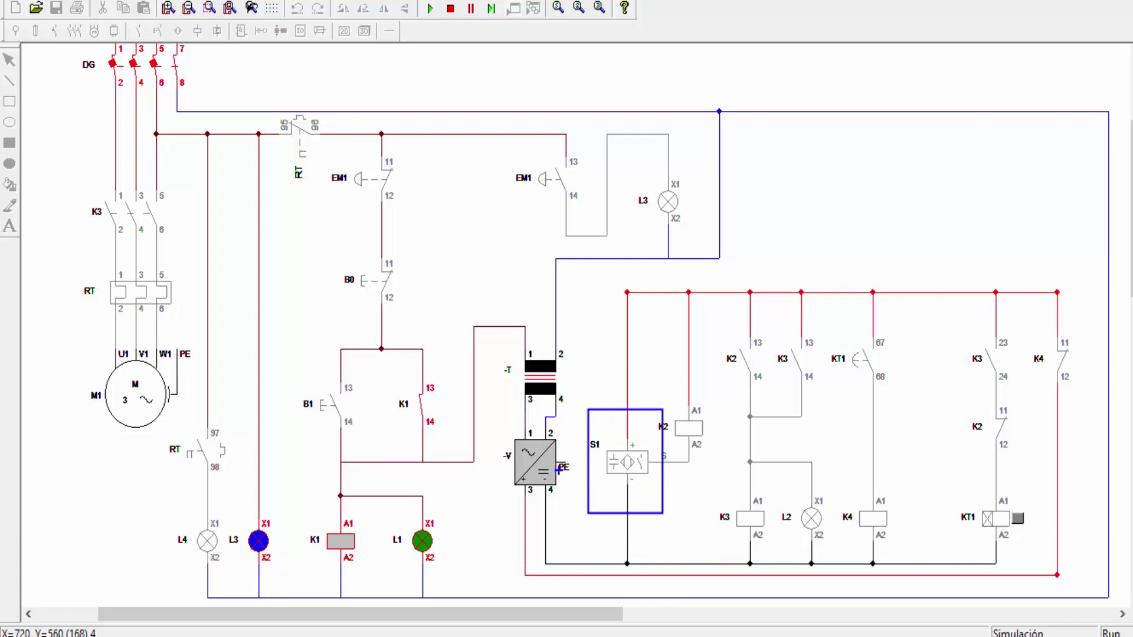
pyautogui.click(561, 466)
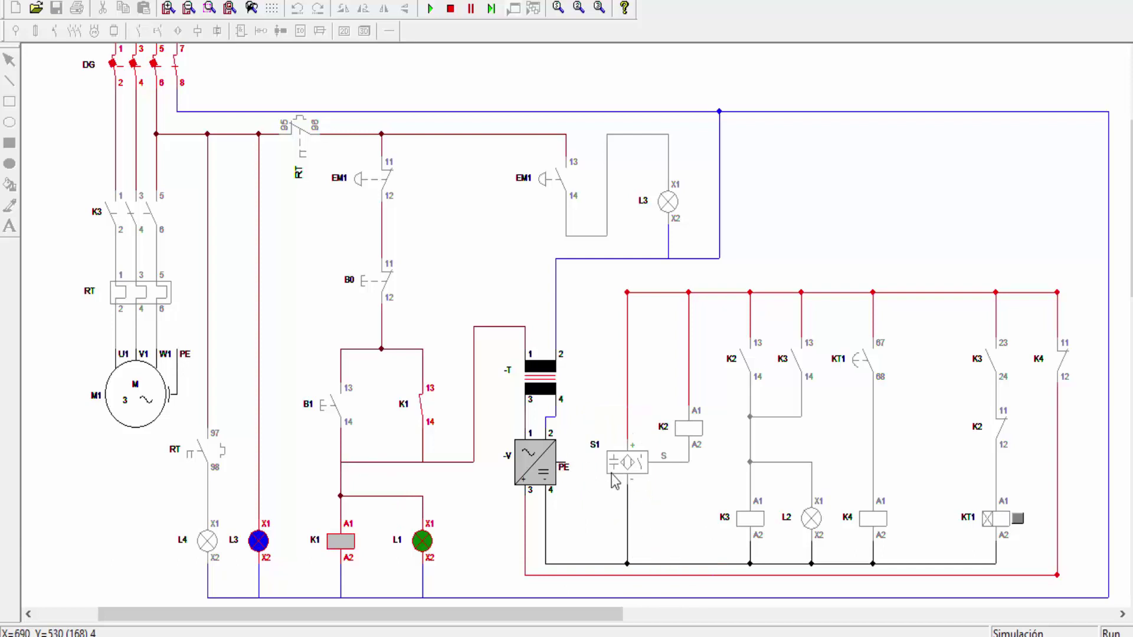
pyautogui.click(628, 466)
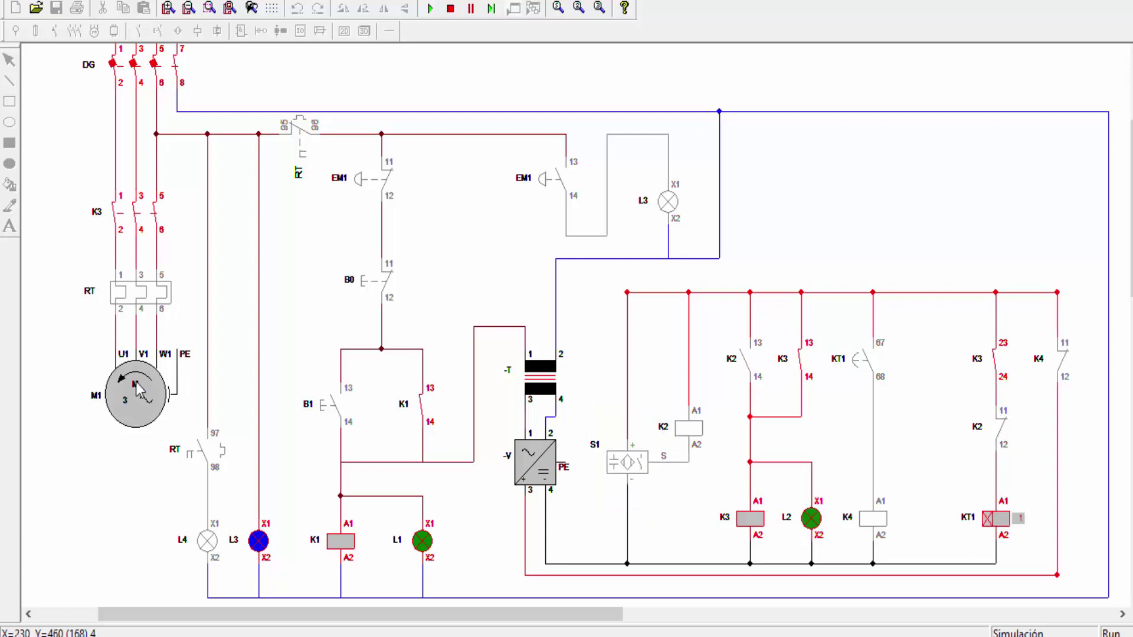
pyautogui.click(385, 282)
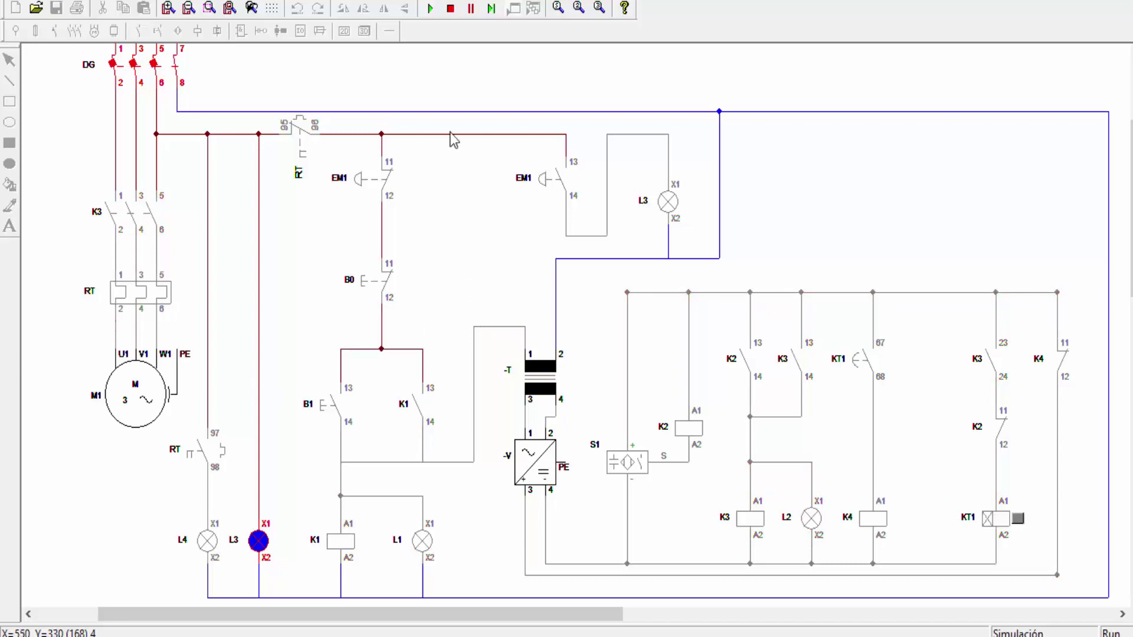
pyautogui.click(451, 9)
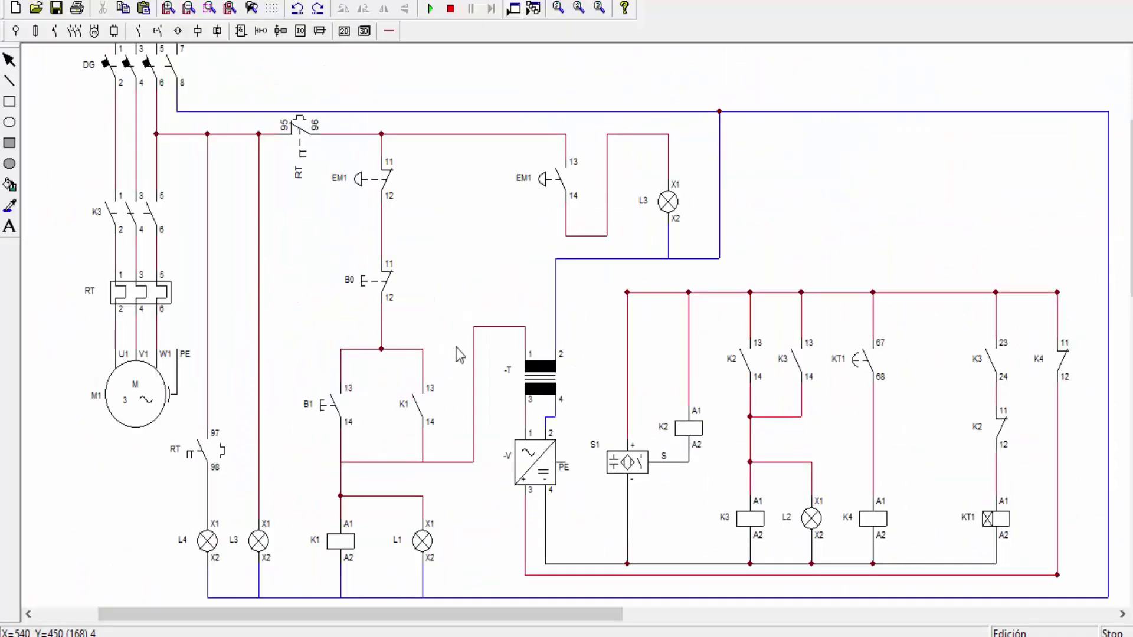
pyautogui.moveTo(339, 153); pyautogui.dragTo(436, 220)
pyautogui.moveTo(324, 160); pyautogui.dragTo(433, 214)
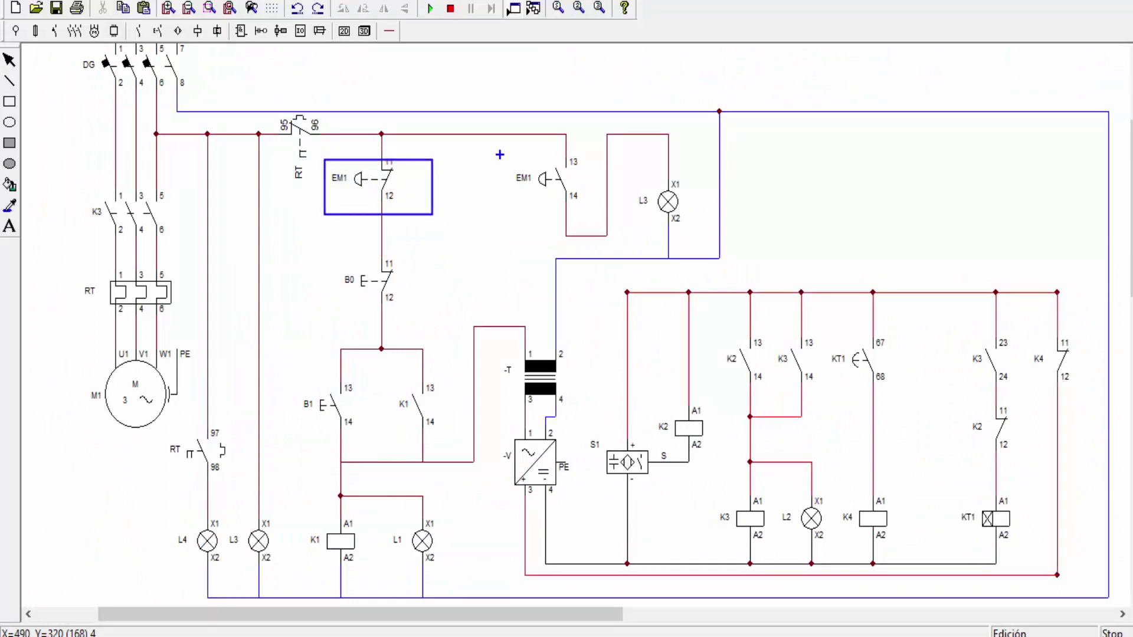
pyautogui.moveTo(499, 152); pyautogui.dragTo(601, 213)
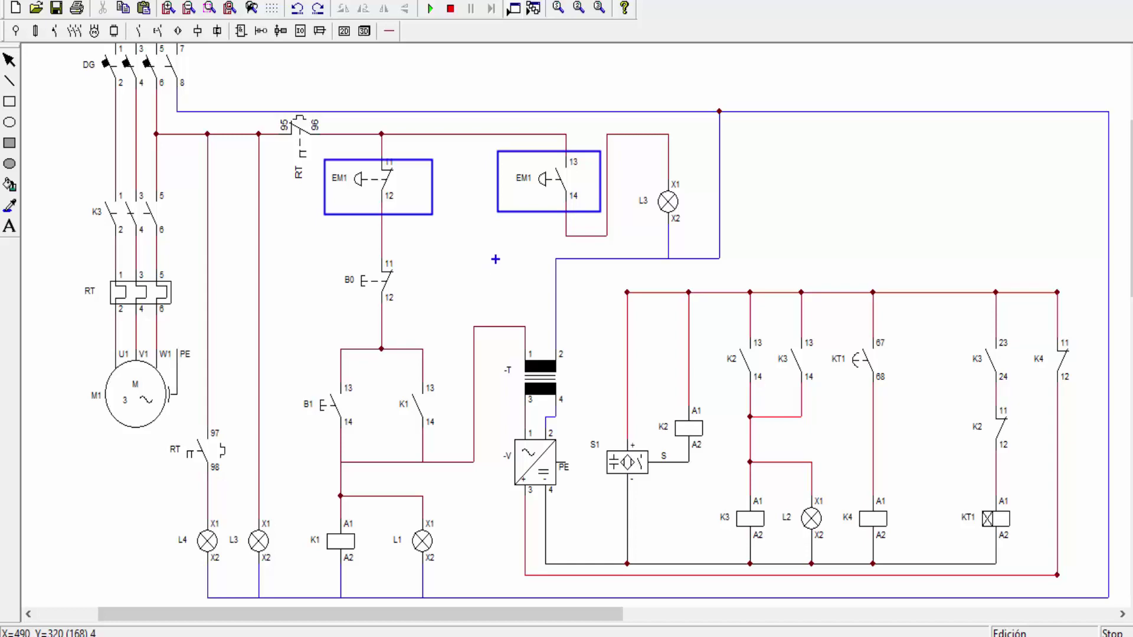
pyautogui.click(488, 254)
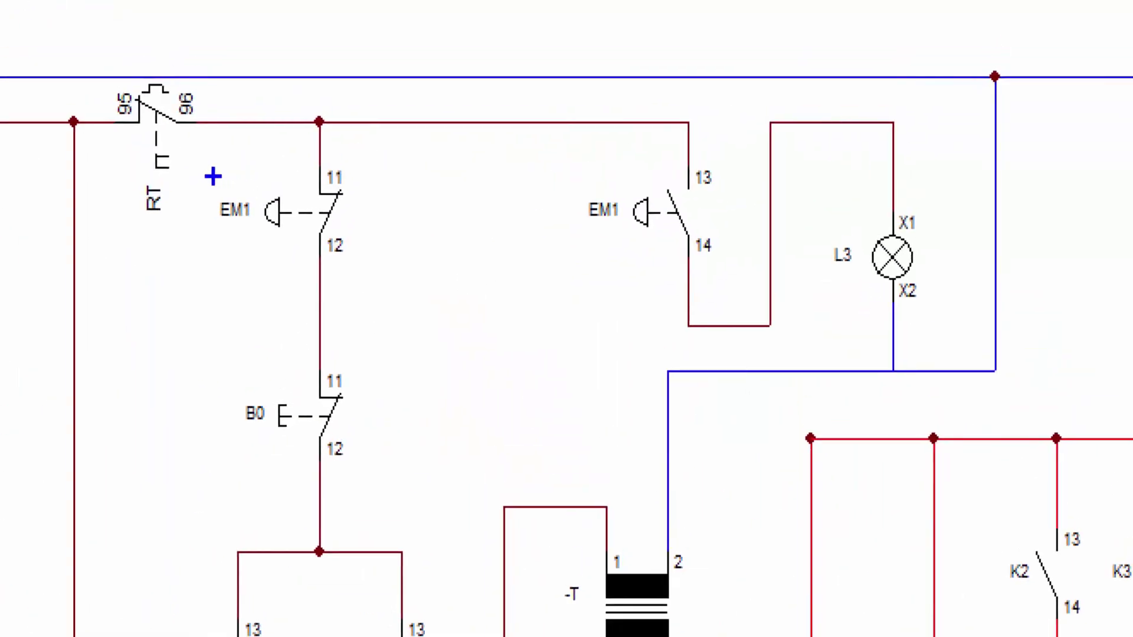
pyautogui.click(235, 210)
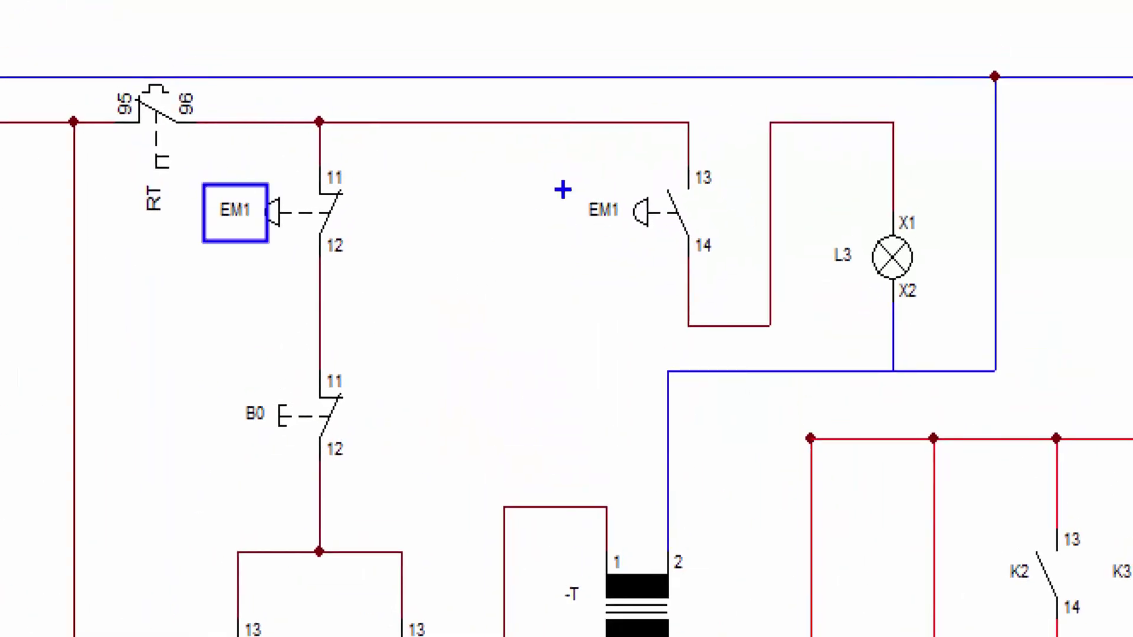
pyautogui.click(603, 210)
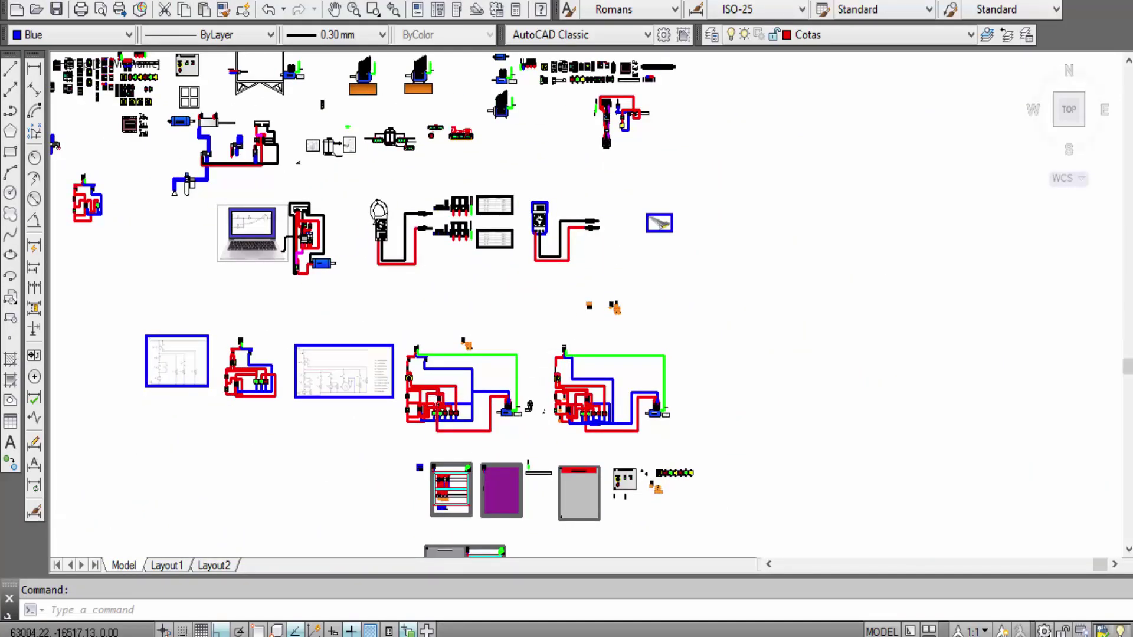
# Step: Zoom onto the AutoCAD drawing's emergency stop button and pan across the wiring layout
pyautogui.scroll(3, 440, 395)
pyautogui.scroll(3, 299, 334)
pyautogui.scroll(1, 299, 334)
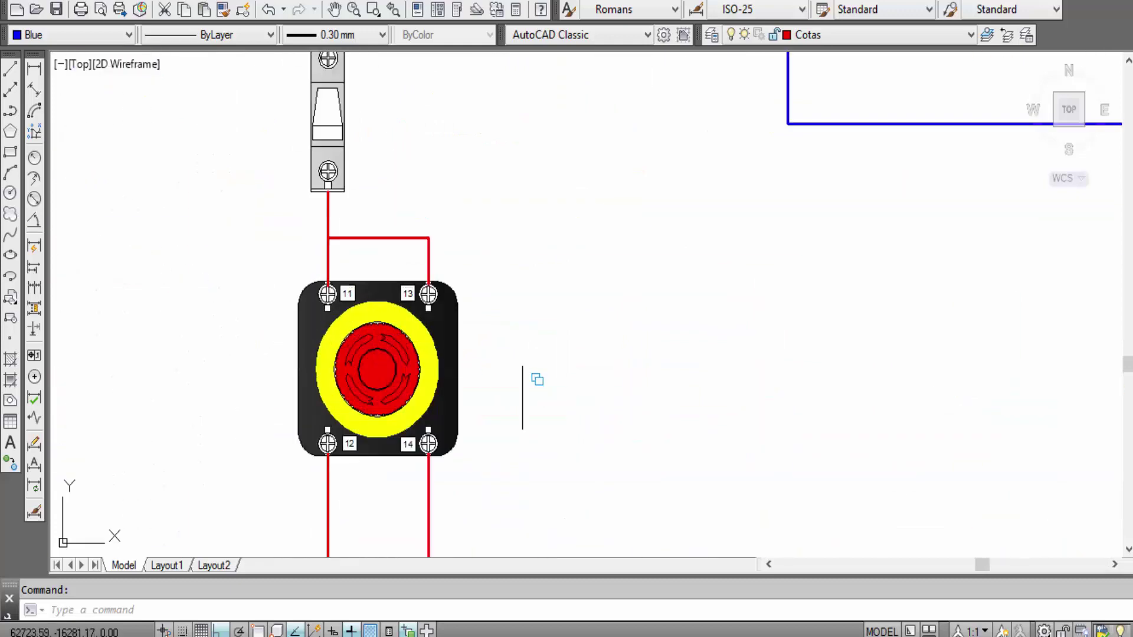
pyautogui.moveTo(638, 417); pyautogui.dragTo(714, 384, button='middle')
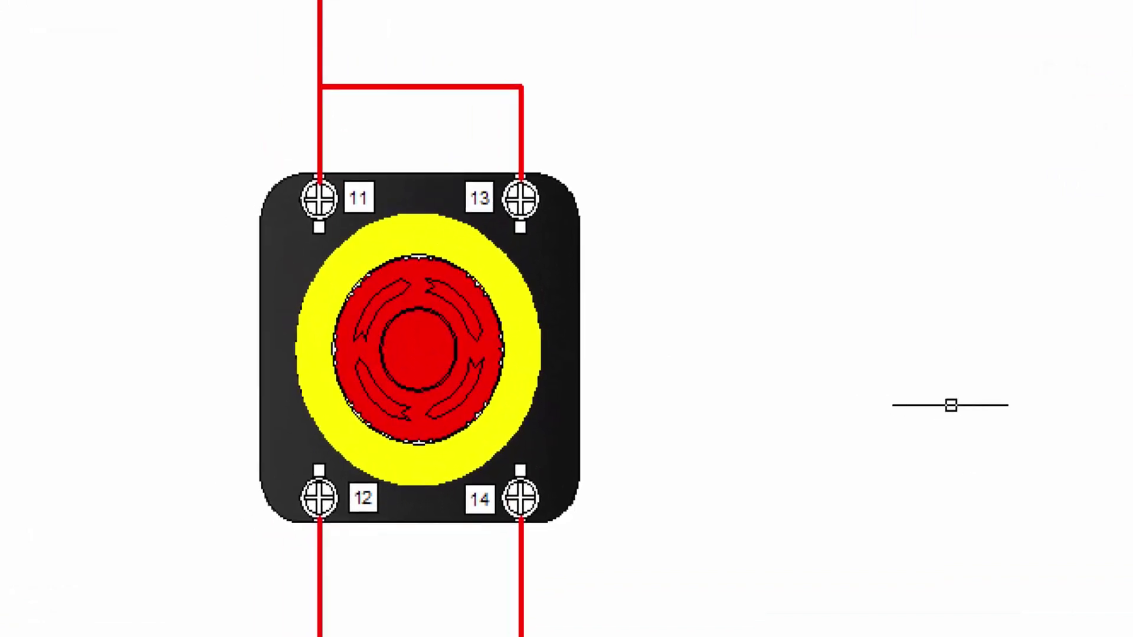
pyautogui.moveTo(534, 357); pyautogui.dragTo(827, 357)
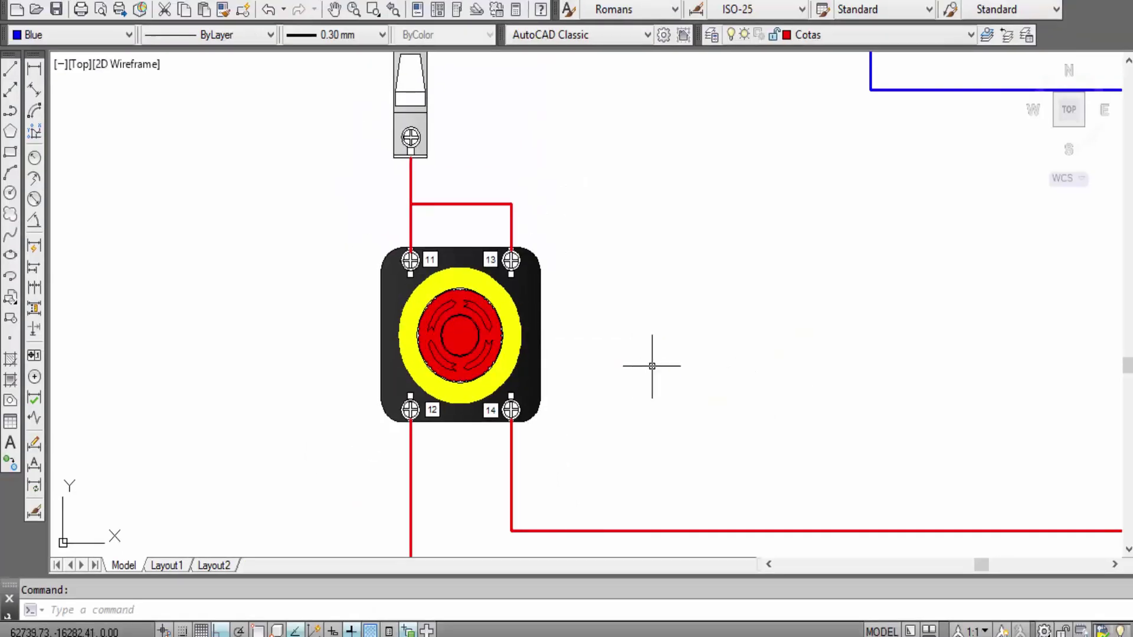
pyautogui.scroll(-2, 653, 364)
pyautogui.scroll(-5, 706, 354)
pyautogui.moveTo(756, 375); pyautogui.dragTo(660, 339, button='middle')
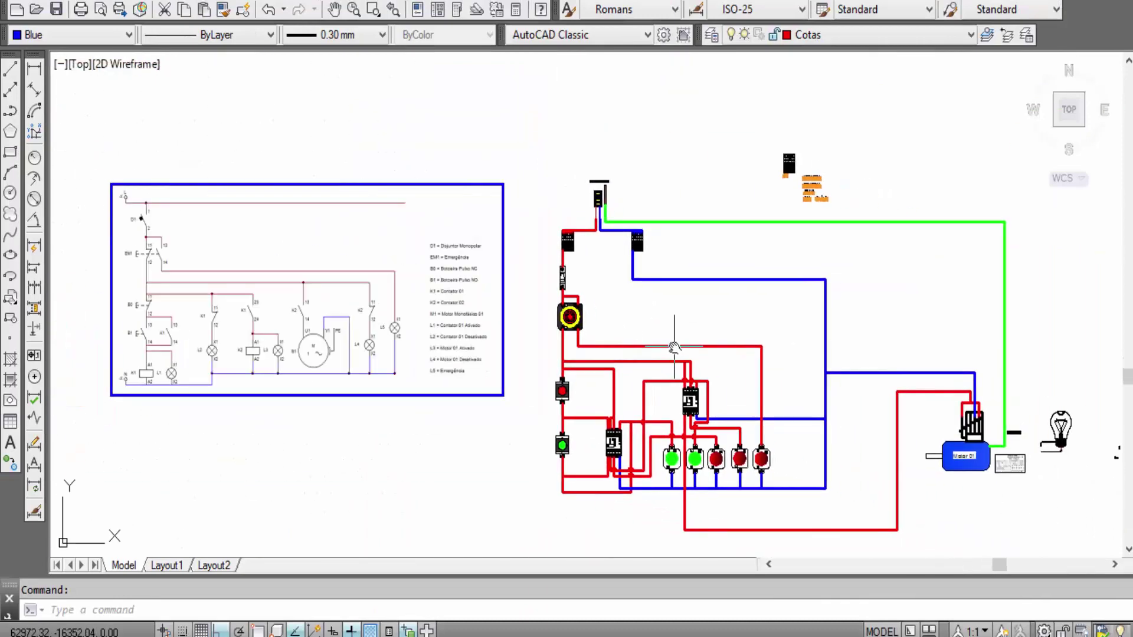
pyautogui.scroll(2, 769, 431)
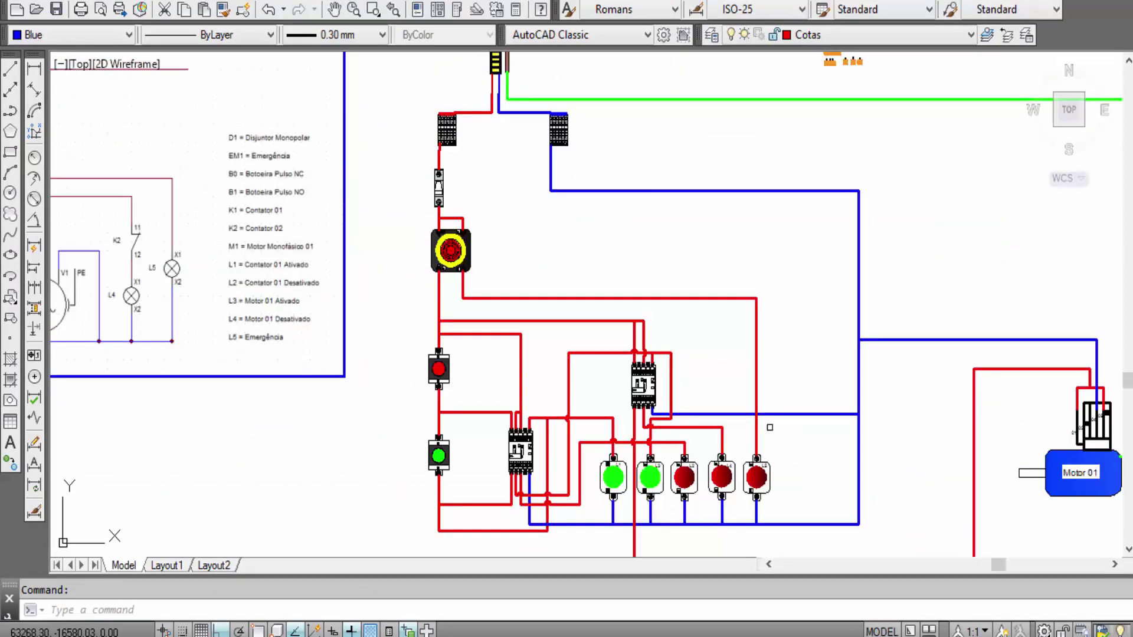
pyautogui.scroll(2, 856, 435)
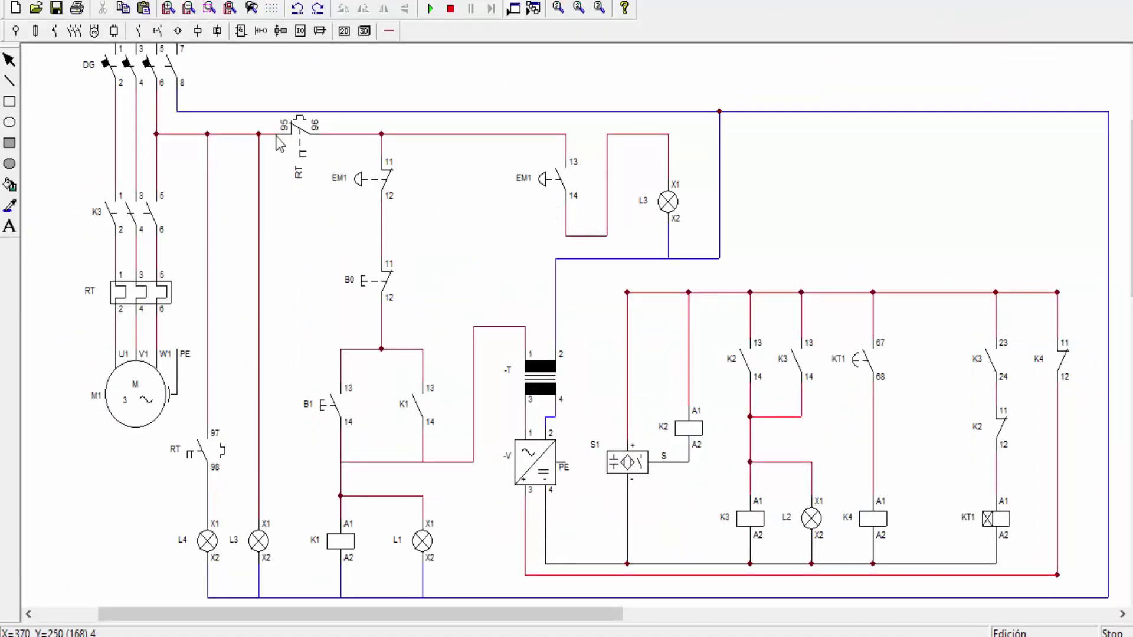
# Step: Run the simulation and press EM1 repeatedly until it locks with contacts 11-12 and 13-14 switched
pyautogui.click(158, 31)
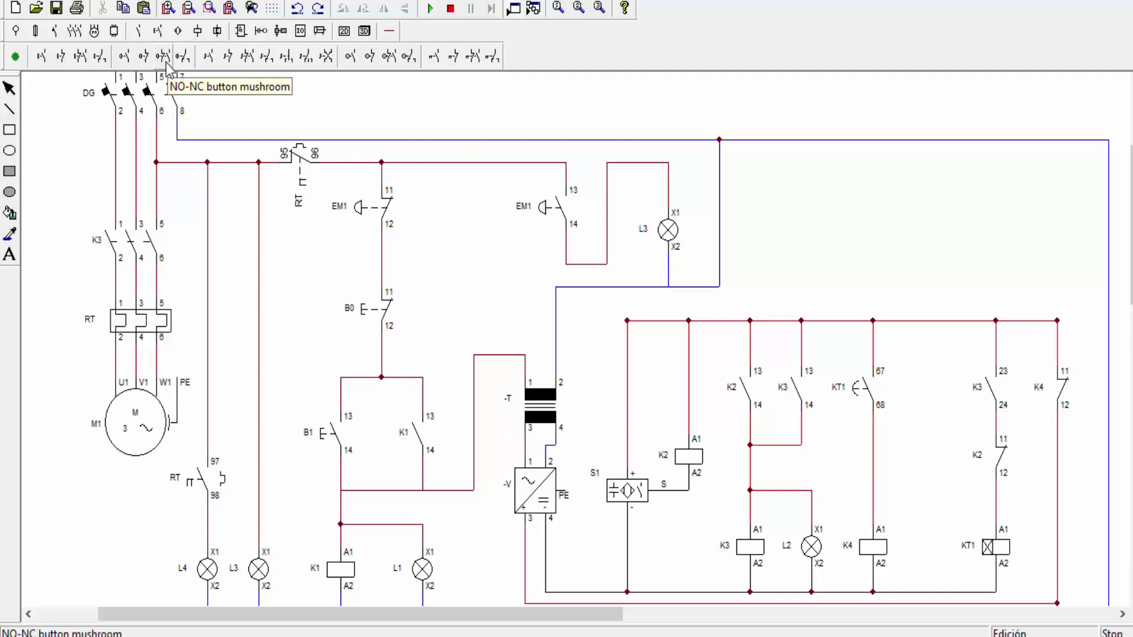
pyautogui.click(431, 9)
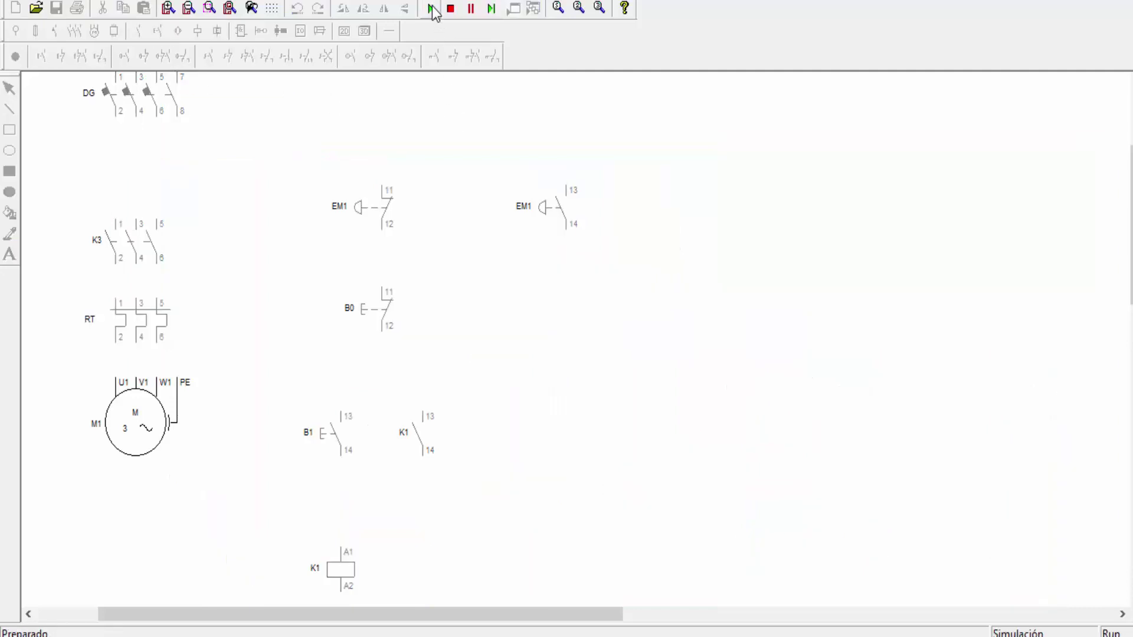
pyautogui.click(374, 223)
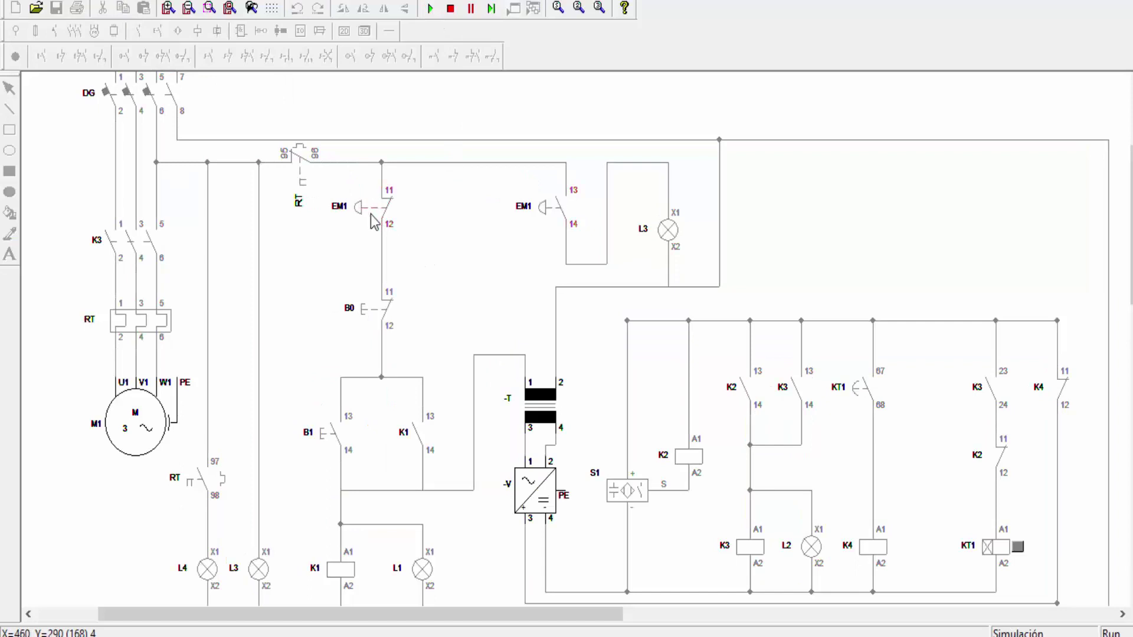
pyautogui.click(372, 216)
pyautogui.click(372, 216)
pyautogui.click(372, 216)
pyautogui.click(372, 216)
pyautogui.click(372, 216)
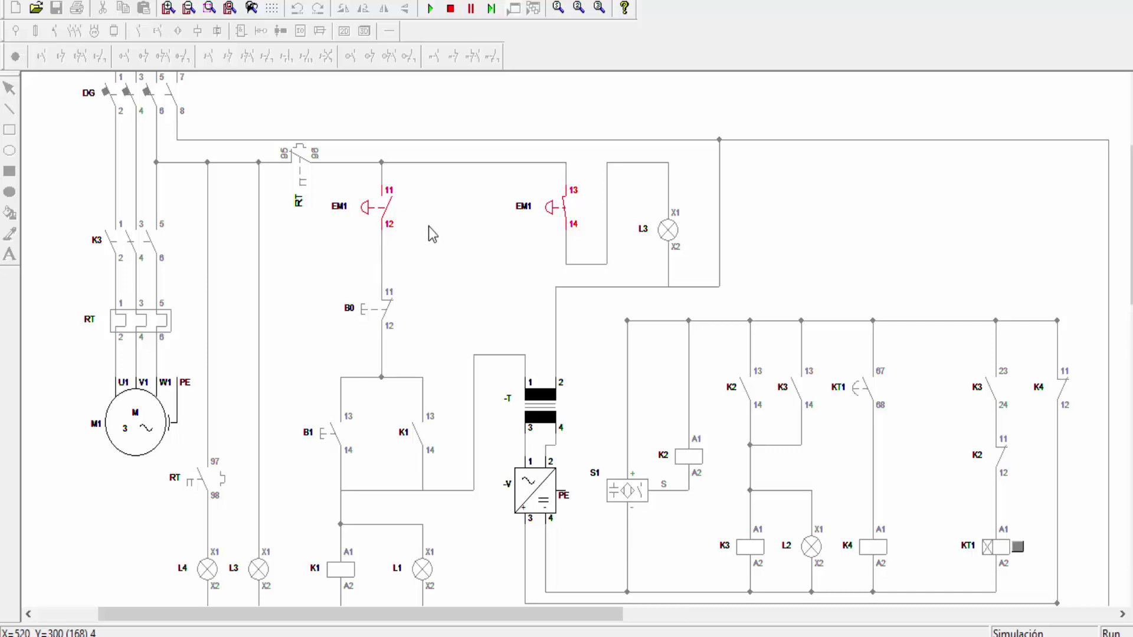
pyautogui.click(450, 8)
pyautogui.scroll(-1, 486, 278)
pyautogui.scroll(-1, 484, 307)
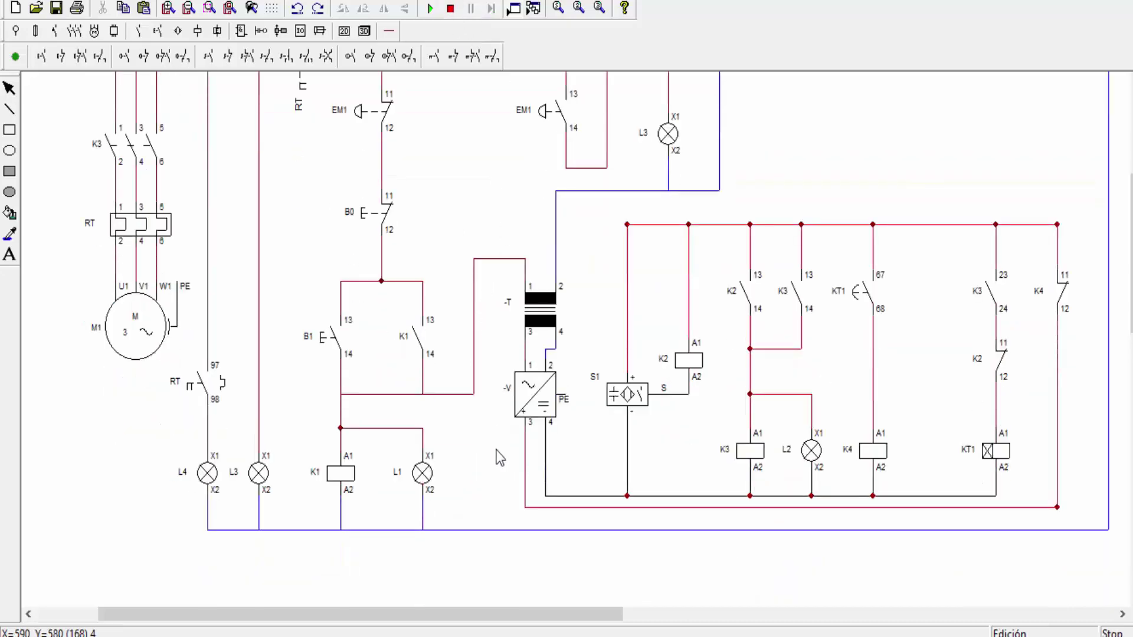
pyautogui.scroll(1, 500, 458)
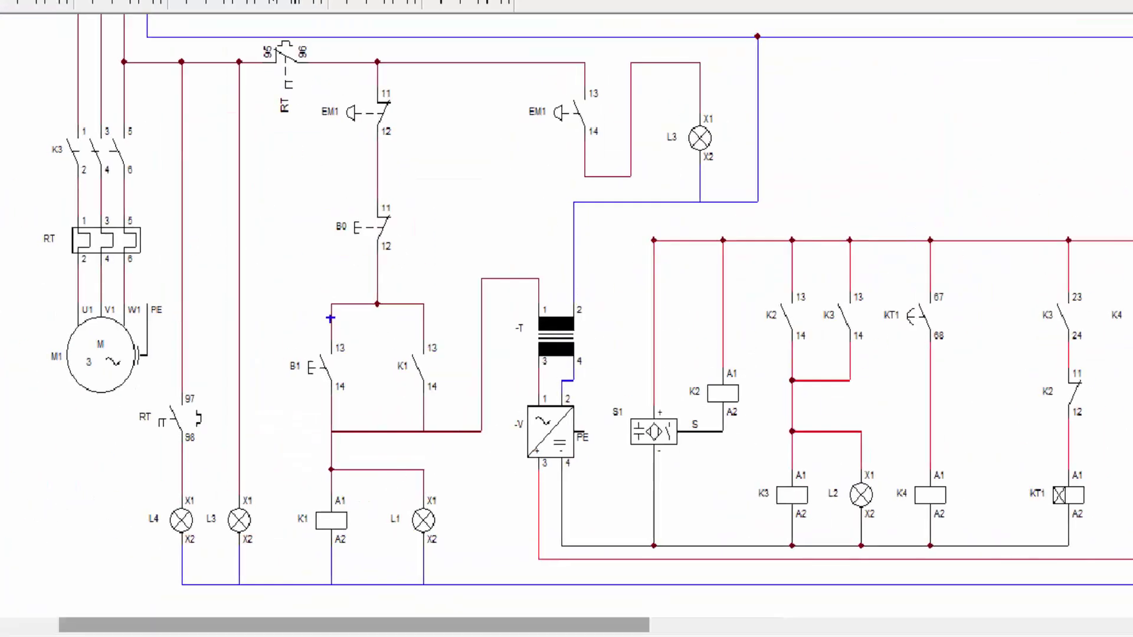
pyautogui.moveTo(277, 181)
pyautogui.mouseDown()
pyautogui.moveTo(519, 556)
pyautogui.moveTo(583, 578)
pyautogui.mouseUp()
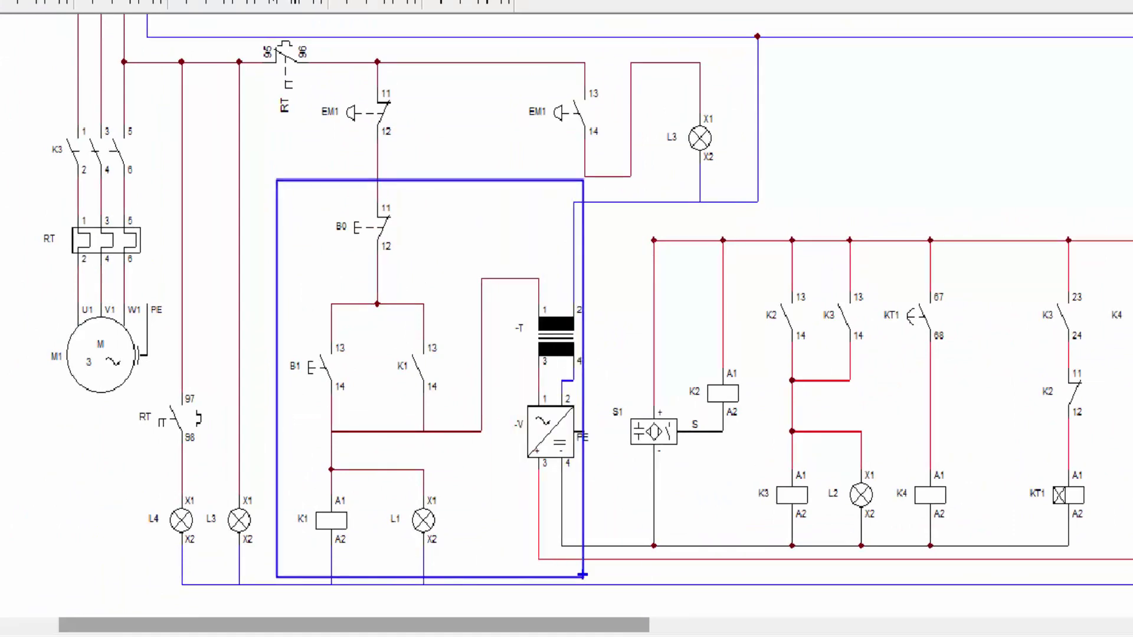
pyautogui.scroll(2, 383, 249)
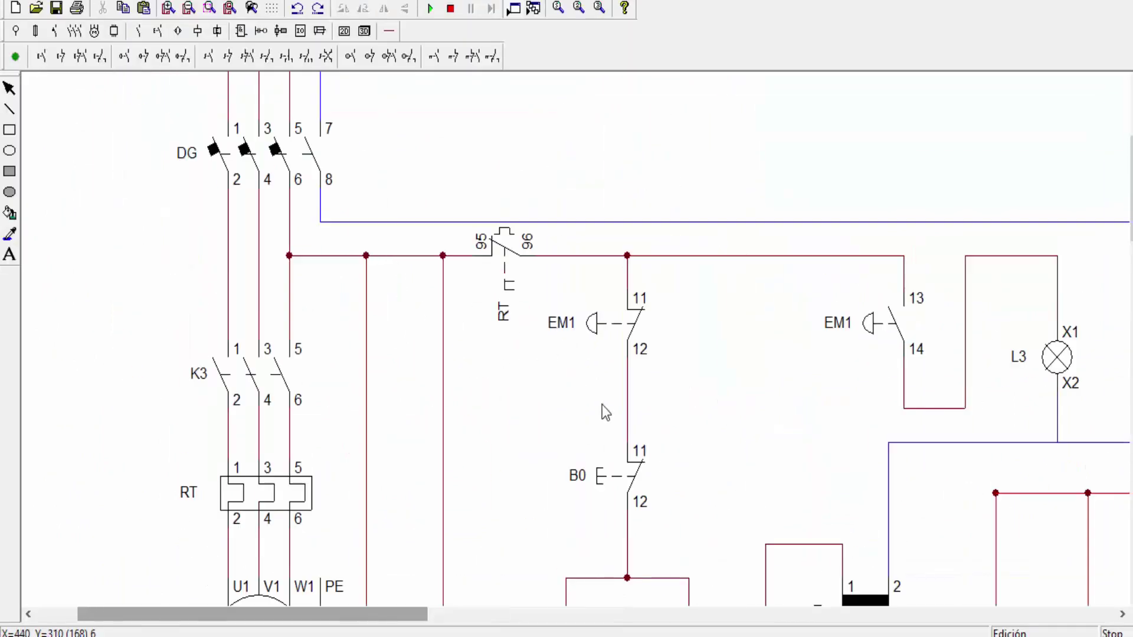
pyautogui.scroll(-3, 664, 545)
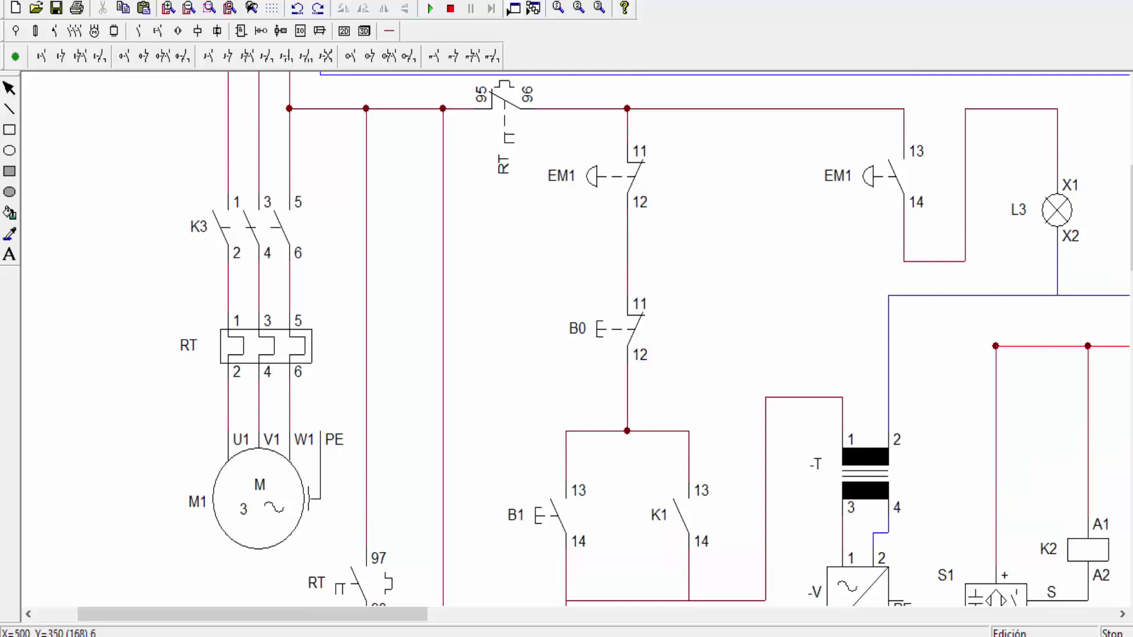
pyautogui.moveTo(561, 275); pyautogui.dragTo(689, 389)
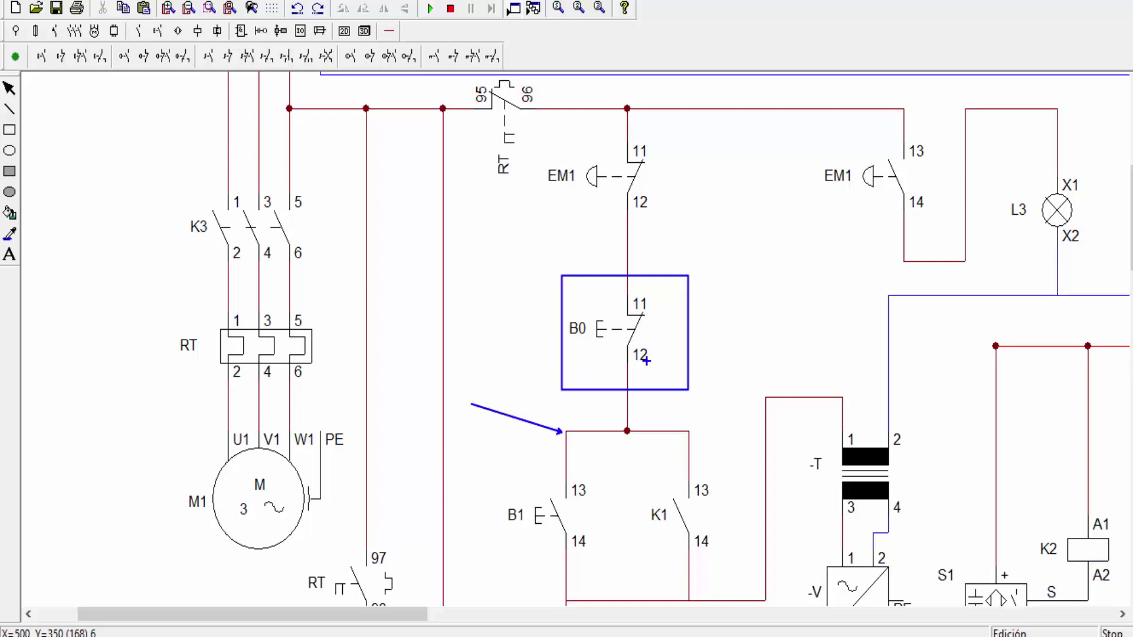
pyautogui.scroll(-1, 480, 328)
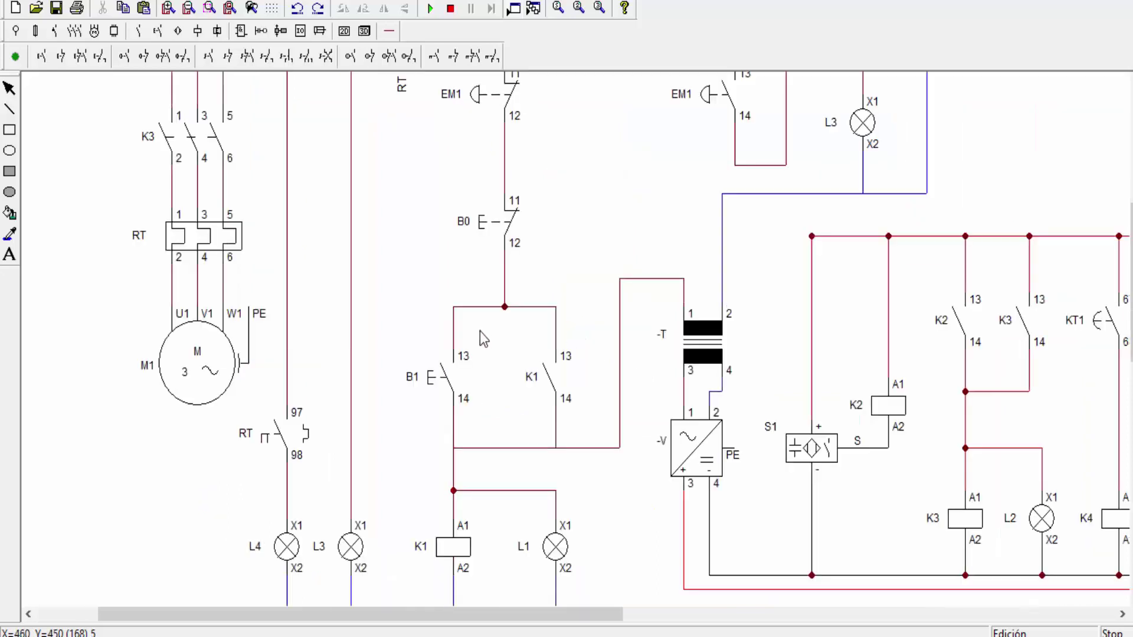
pyautogui.scroll(-1, 480, 331)
pyautogui.scroll(1, 467, 173)
pyautogui.scroll(1, 604, 192)
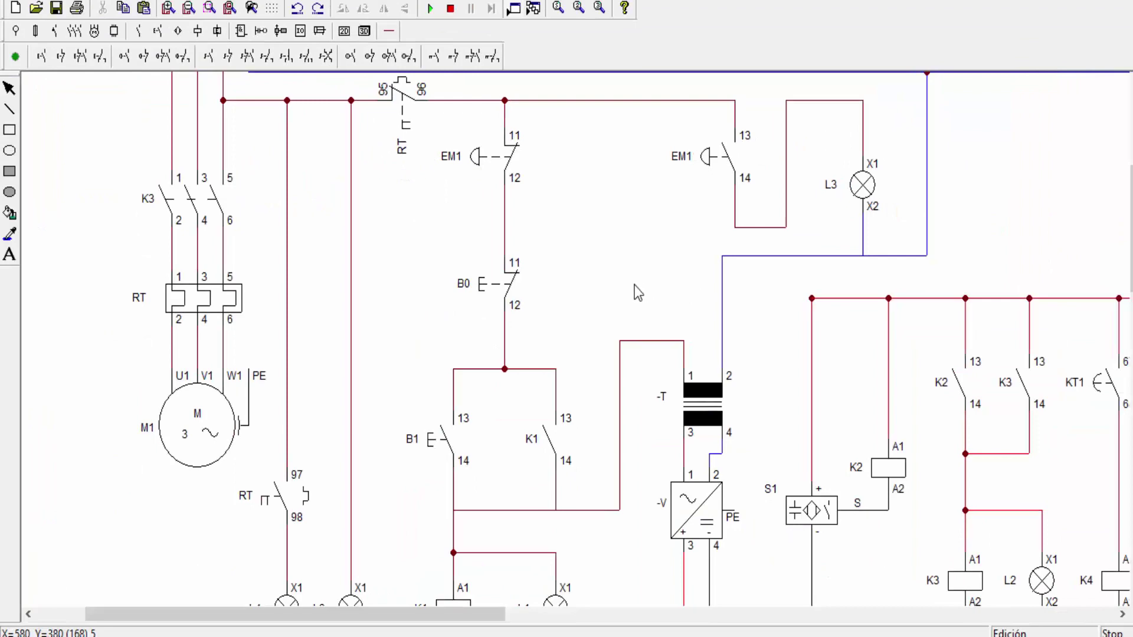
pyautogui.click(428, 8)
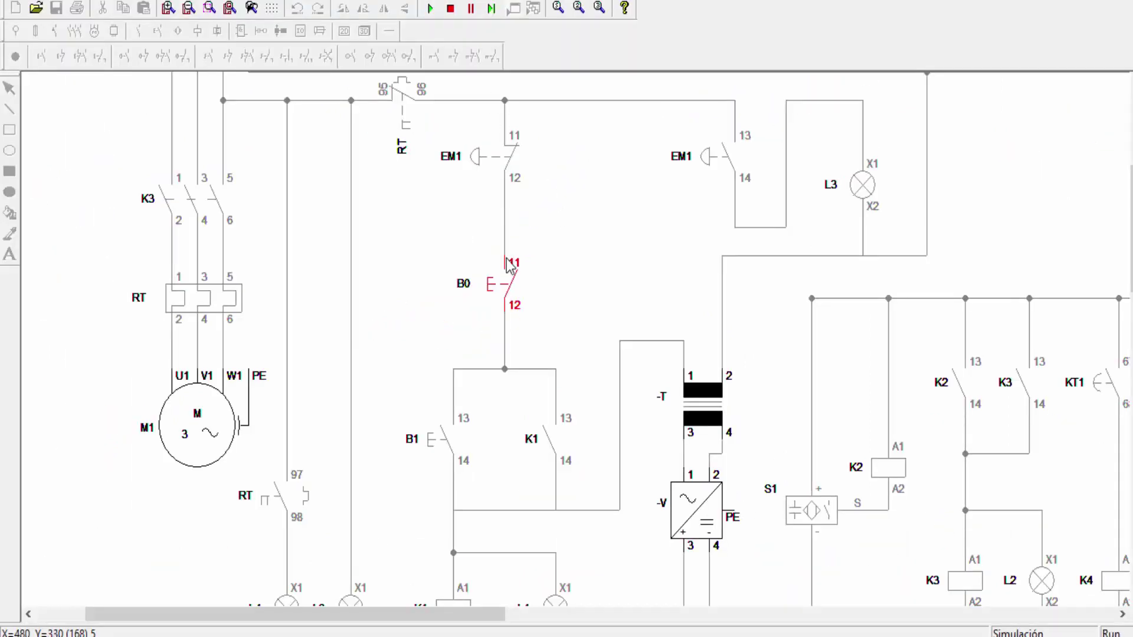
pyautogui.click(452, 11)
pyautogui.scroll(-2, 576, 207)
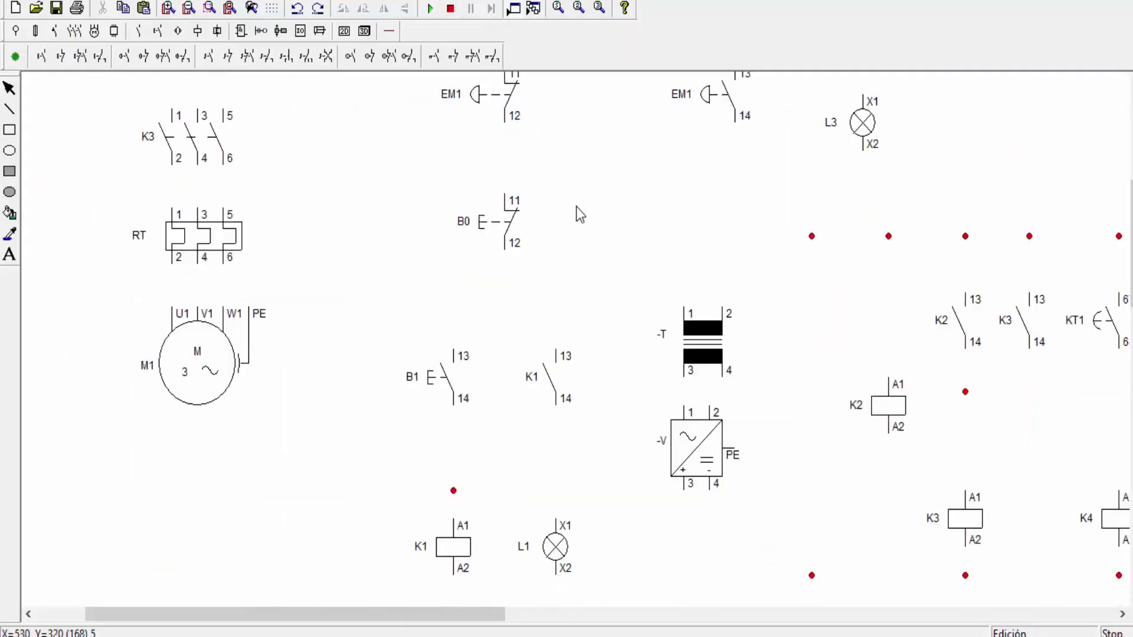
pyautogui.scroll(-2, 579, 250)
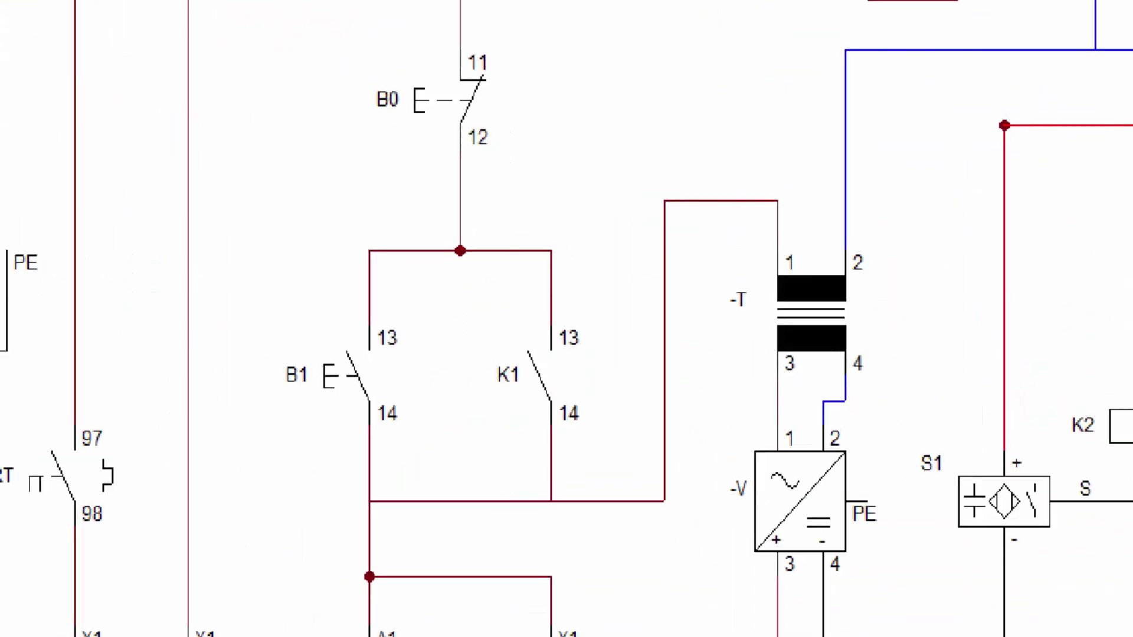
pyautogui.moveTo(484, 222); pyautogui.dragTo(583, 356)
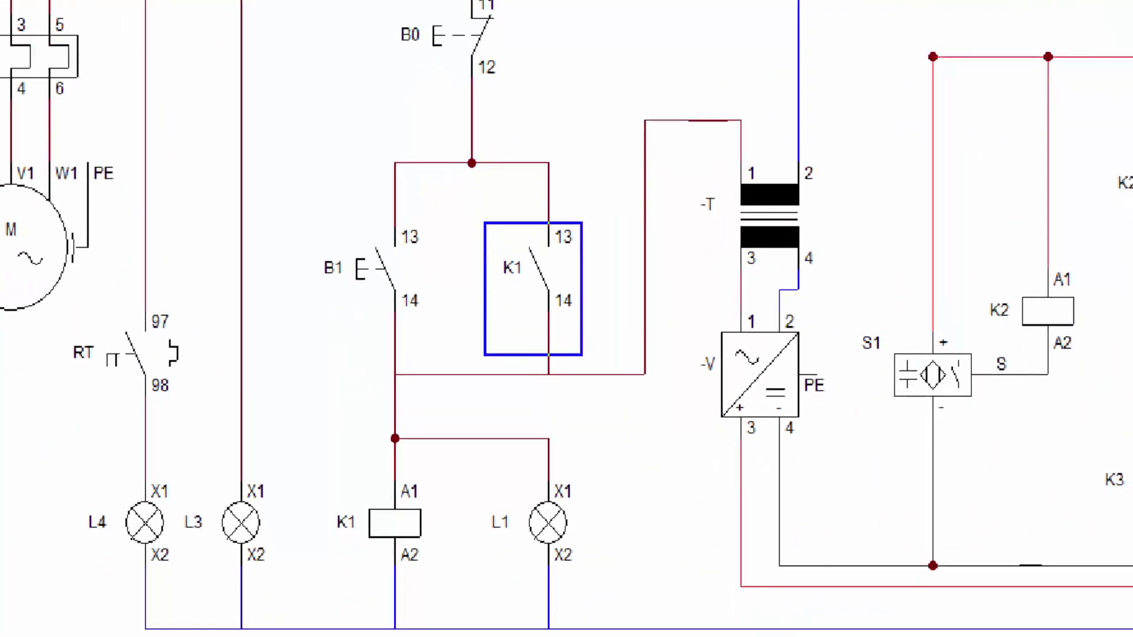
pyautogui.moveTo(333, 477); pyautogui.dragTo(461, 588)
pyautogui.press('e')
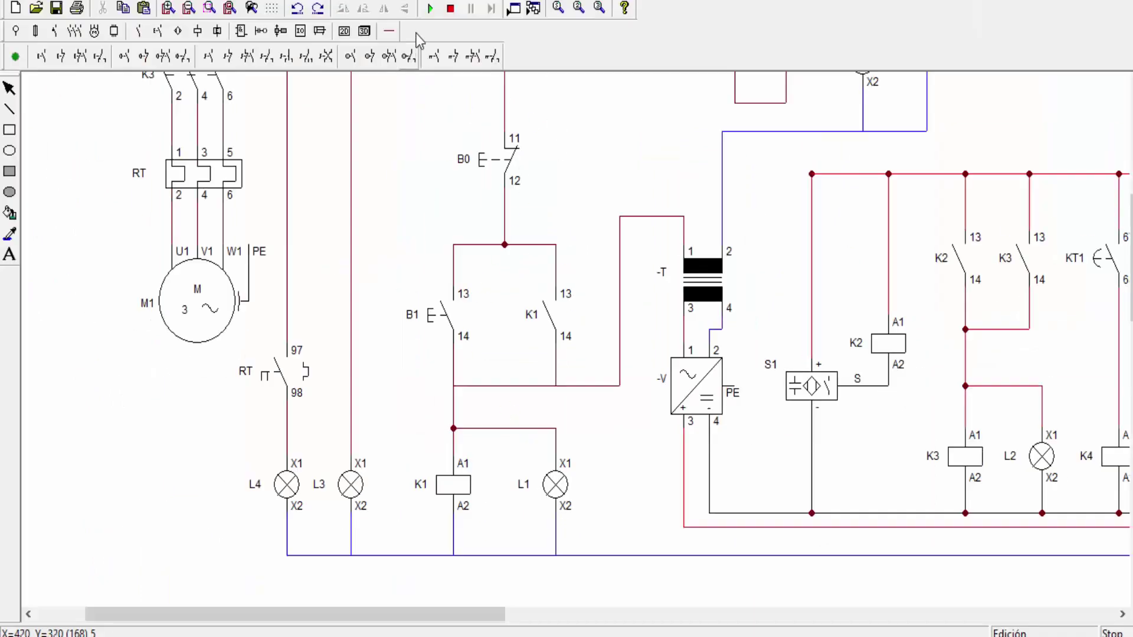
# Step: Run the simulation and close the DG breaker so lamp L3 lights
pyautogui.click(432, 9)
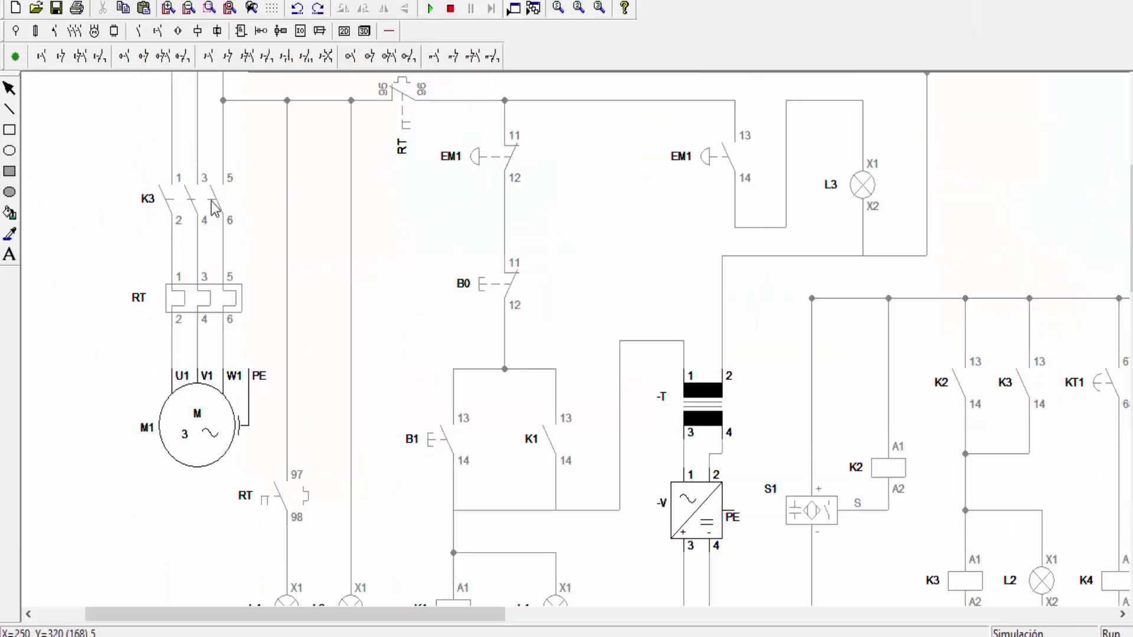
pyautogui.scroll(3, 214, 208)
pyautogui.click(207, 147)
pyautogui.scroll(-4, 445, 227)
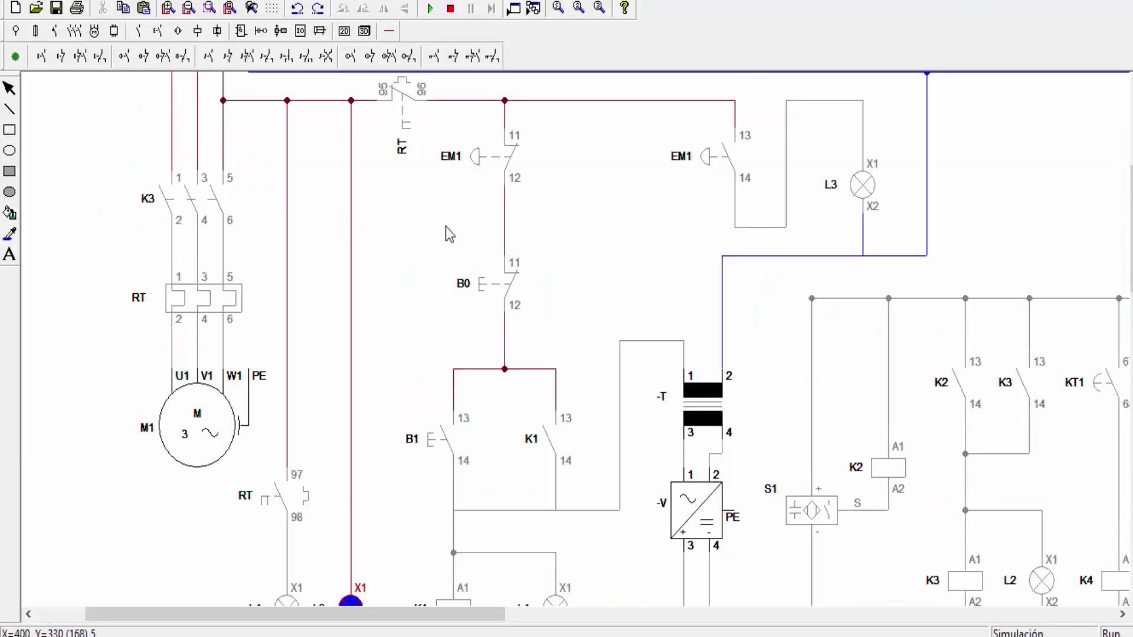
pyautogui.scroll(-1, 629, 255)
pyautogui.scroll(2, 601, 242)
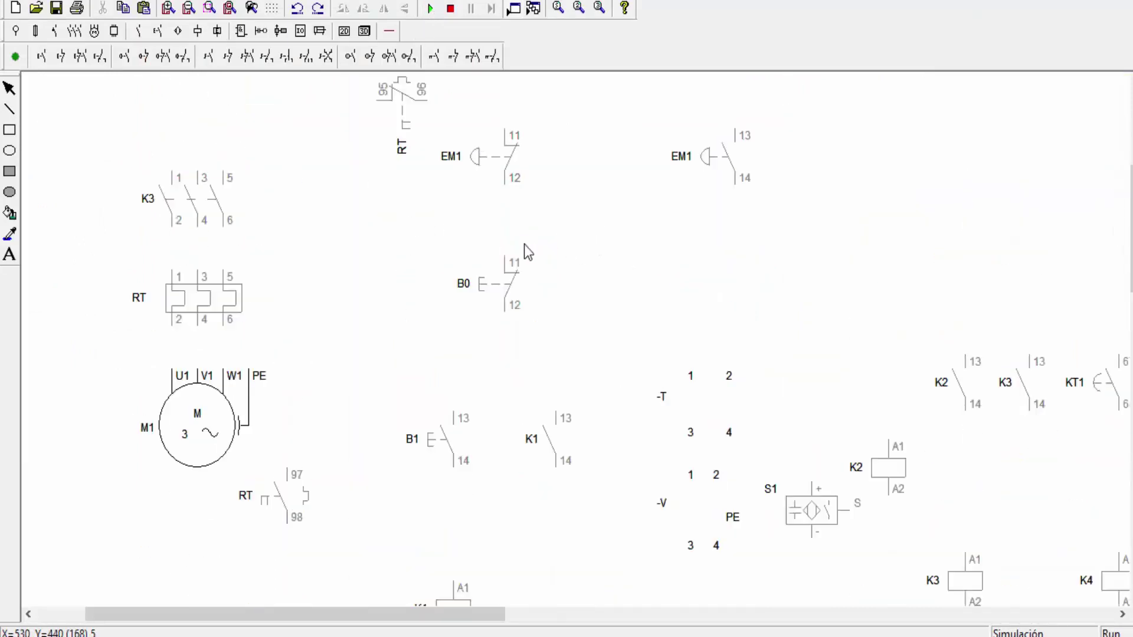
pyautogui.scroll(-1, 578, 445)
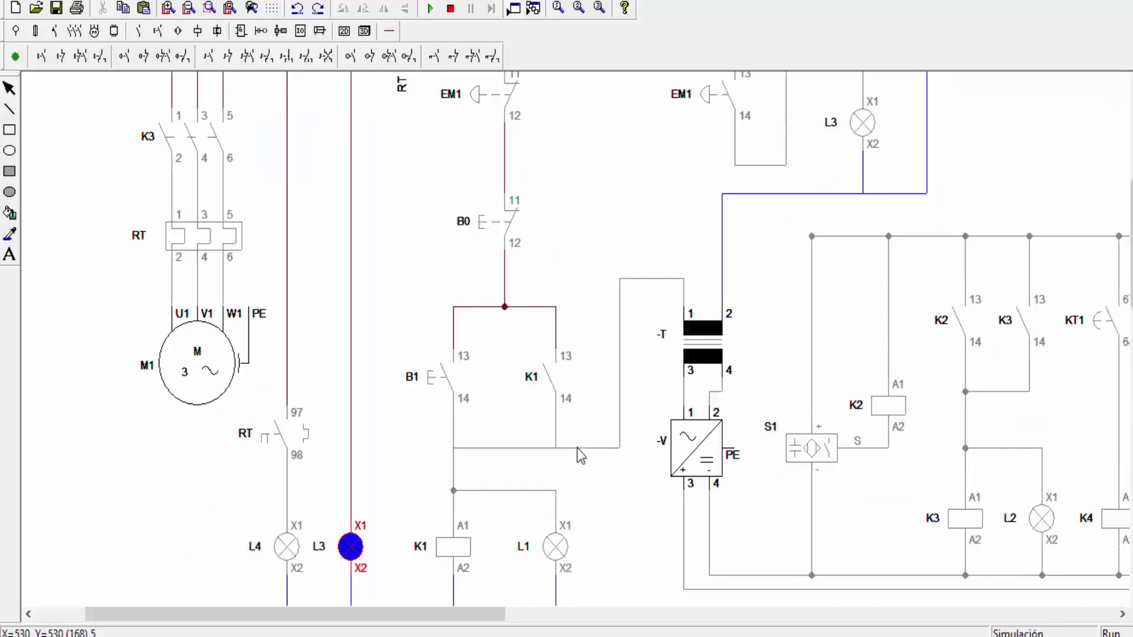
pyautogui.keyDown('ctrl'); pyautogui.scroll(1, 552, 413); pyautogui.keyUp('ctrl')
# Step: Annotate terminals K1 13 and B1 13 and trace the B1 branch in red
pyautogui.moveTo(401, 289); pyautogui.dragTo(518, 289)
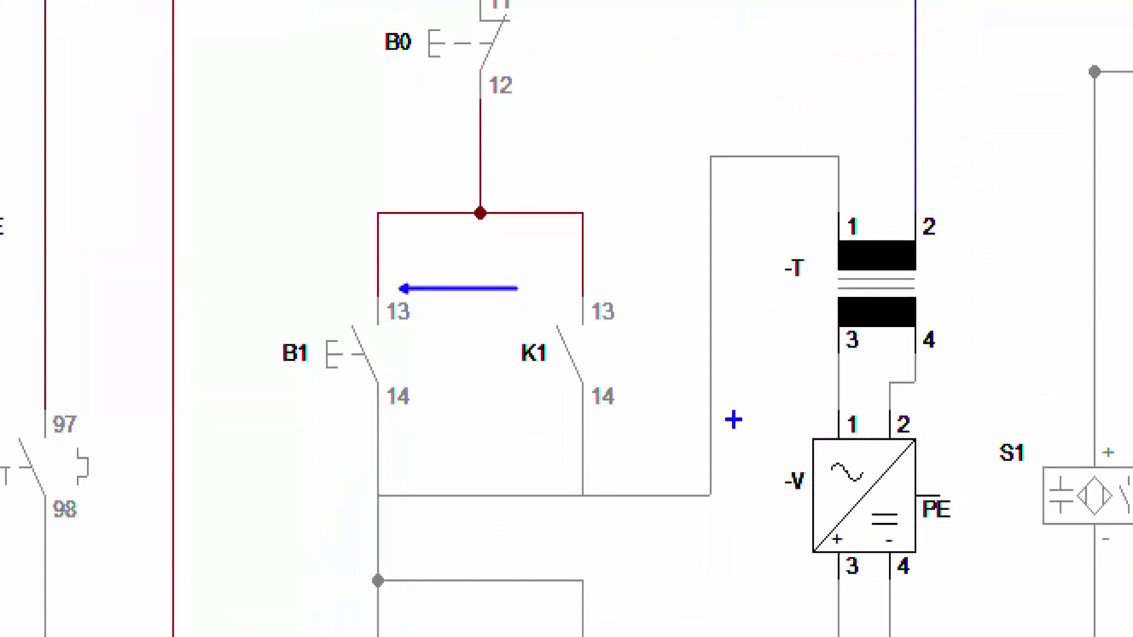
pyautogui.moveTo(706, 264); pyautogui.dragTo(590, 282)
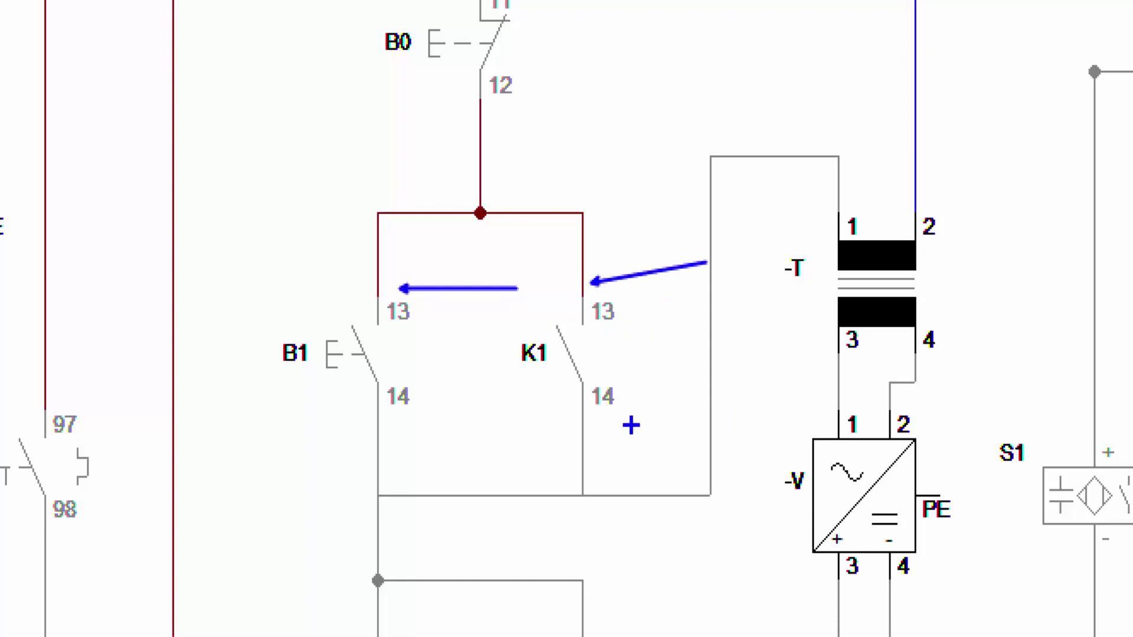
pyautogui.moveTo(252, 298); pyautogui.dragTo(437, 439)
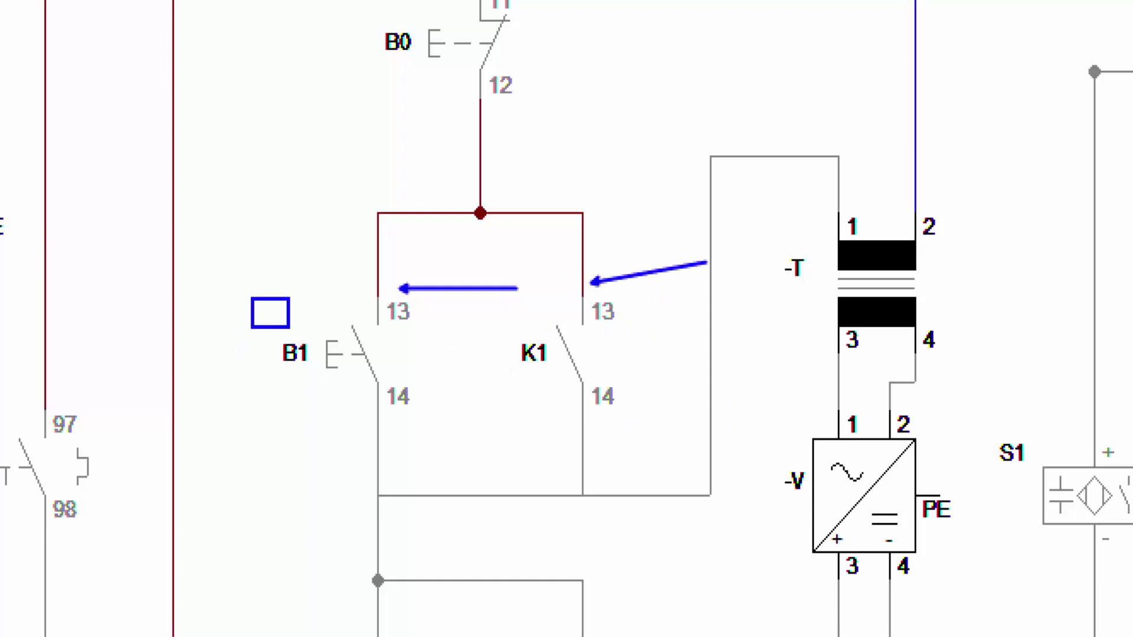
pyautogui.hotkey('ctrl', 'z')
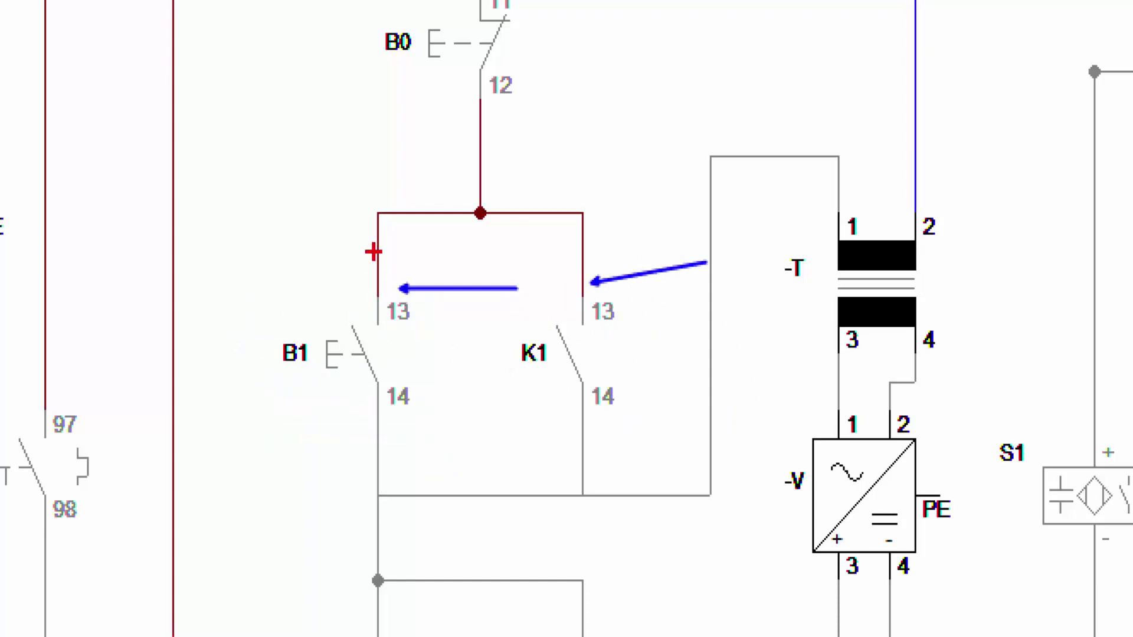
pyautogui.moveTo(374, 251); pyautogui.dragTo(372, 625)
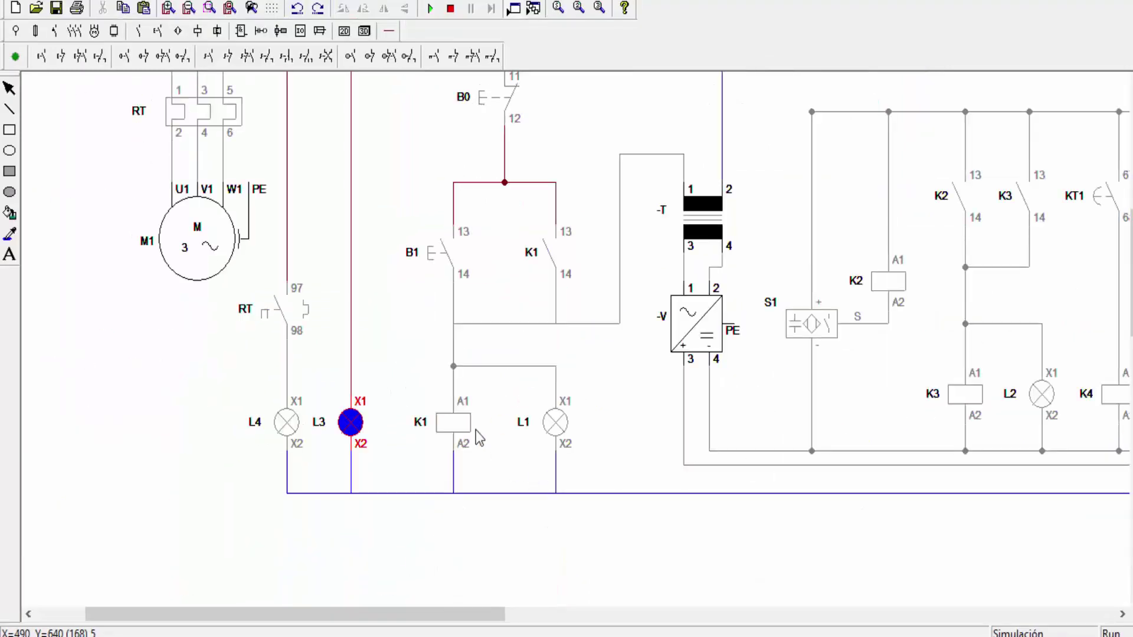
pyautogui.moveTo(448, 232)
pyautogui.mouseDown()
pyautogui.moveTo(449, 390)
pyautogui.moveTo(465, 457)
pyautogui.moveTo(493, 478)
pyautogui.mouseUp()
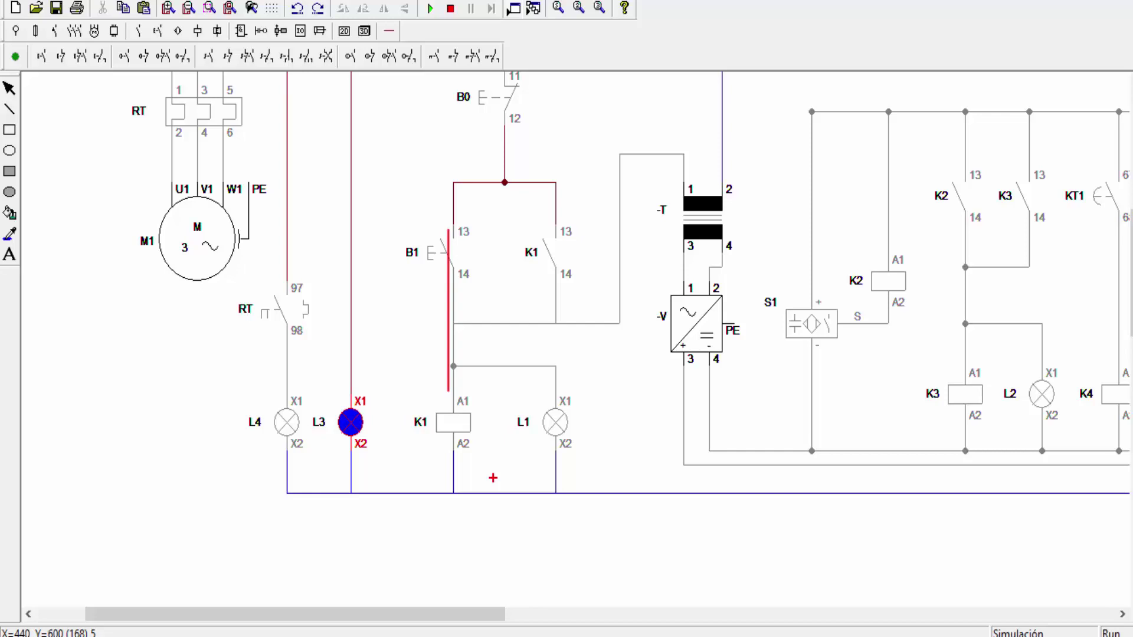
pyautogui.moveTo(511, 223)
pyautogui.mouseDown()
pyautogui.moveTo(609, 290)
pyautogui.moveTo(554, 219)
pyautogui.moveTo(542, 320)
pyautogui.moveTo(475, 322)
pyautogui.mouseUp()
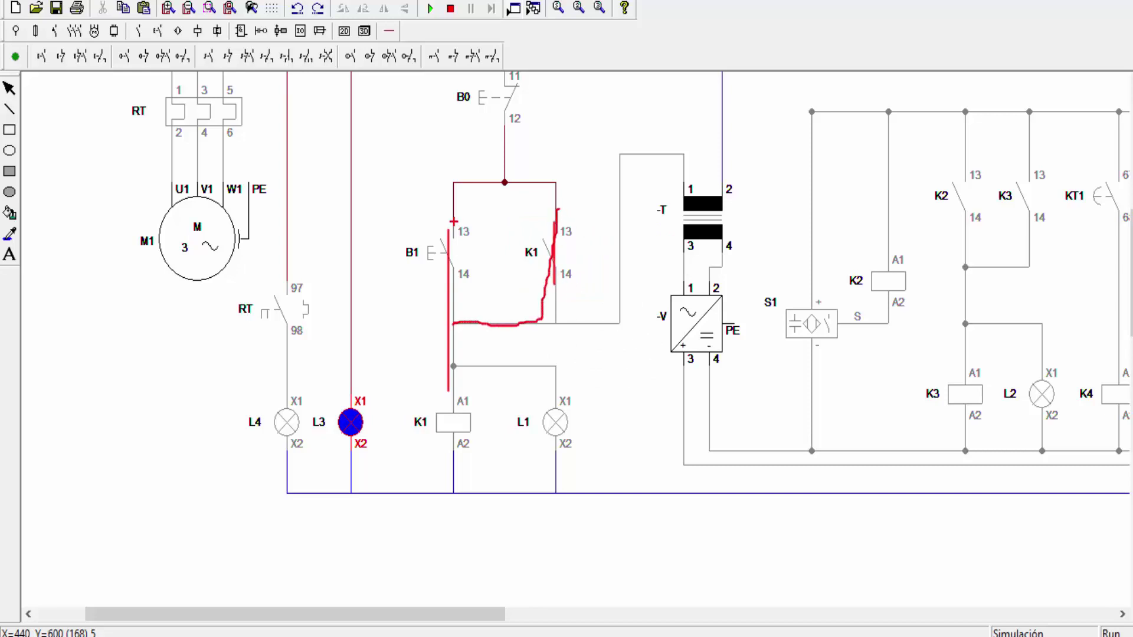
pyautogui.moveTo(437, 219); pyautogui.dragTo(411, 187)
pyautogui.moveTo(565, 217); pyautogui.dragTo(607, 193)
# Step: In blue ink, trace the K1 seal-in path from B0 through K1 13-14 to the coil
pyautogui.press('b')
pyautogui.moveTo(451, 272); pyautogui.dragTo(427, 230)
pyautogui.moveTo(561, 196)
pyautogui.mouseDown()
pyautogui.moveTo(534, 322)
pyautogui.moveTo(451, 337)
pyautogui.moveTo(446, 374)
pyautogui.mouseUp()
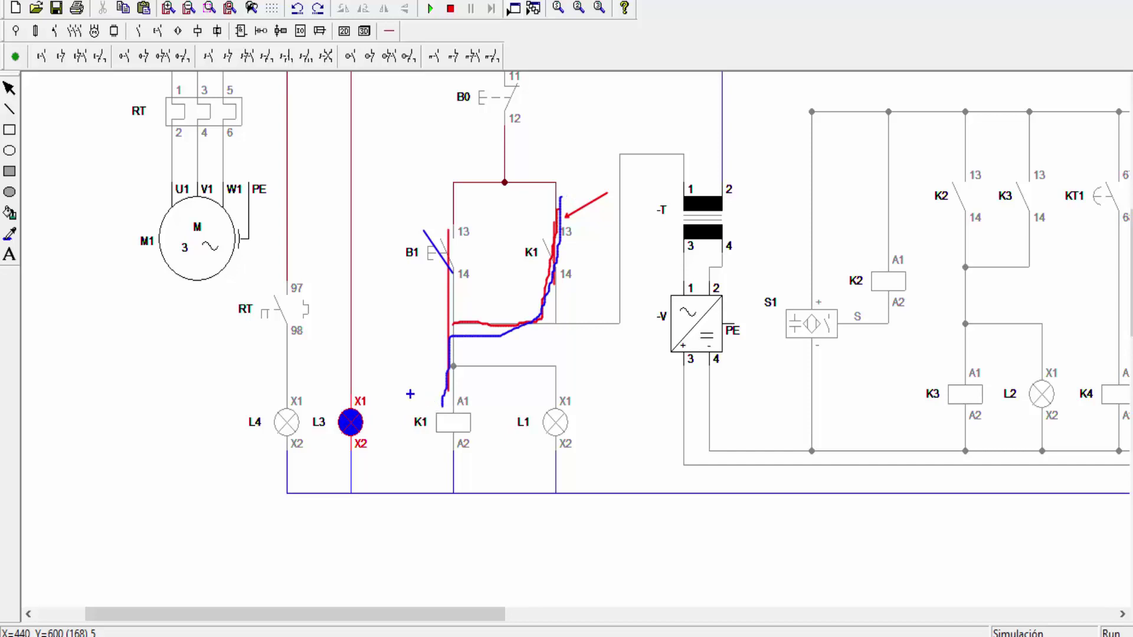
pyautogui.moveTo(483, 443); pyautogui.dragTo(495, 462)
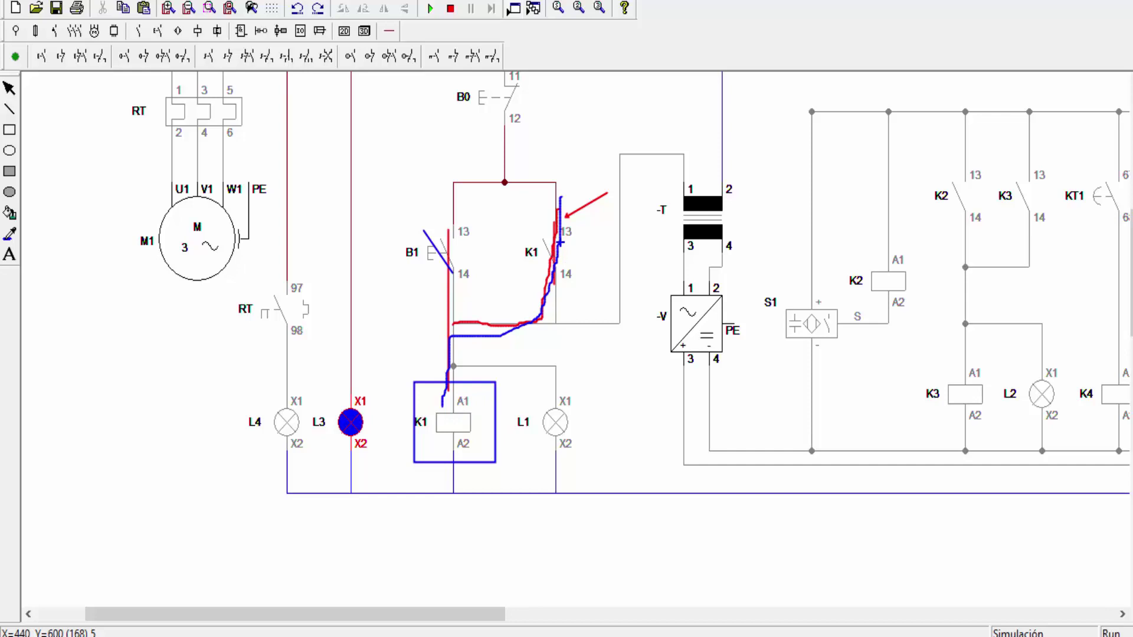
pyautogui.moveTo(495, 129)
pyautogui.mouseDown()
pyautogui.moveTo(552, 202)
pyautogui.moveTo(560, 266)
pyautogui.mouseUp()
pyautogui.moveTo(395, 211)
pyautogui.mouseDown()
pyautogui.moveTo(525, 294)
pyautogui.moveTo(488, 296)
pyautogui.mouseUp()
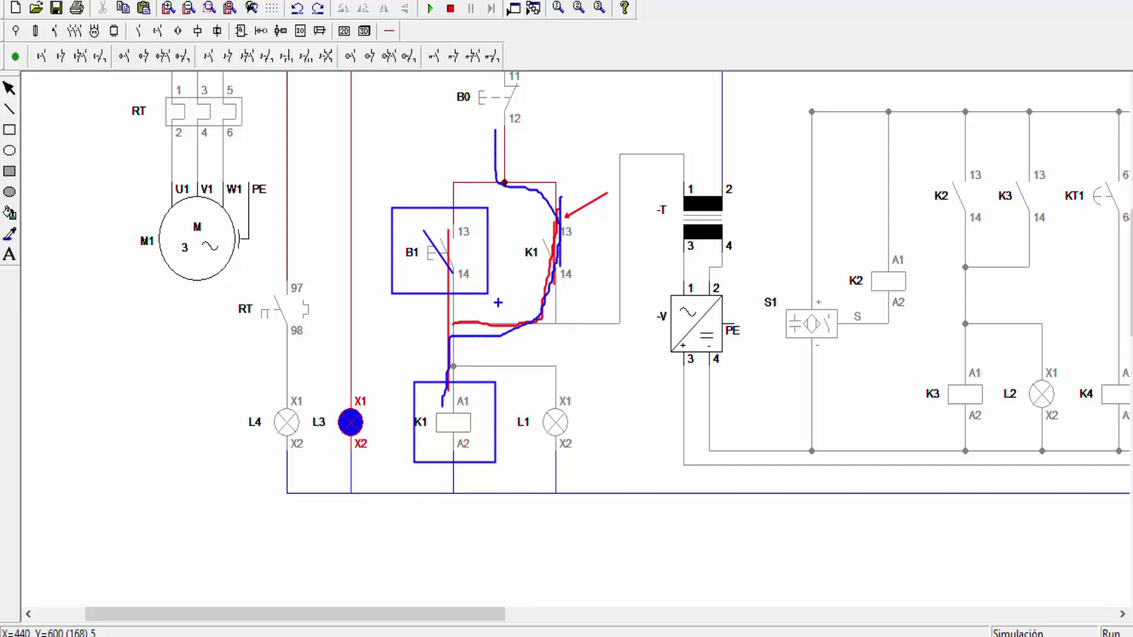
pyautogui.moveTo(568, 262); pyautogui.dragTo(617, 259)
# Step: Clear the drawn annotations and press B1 so K1 energises and L1 lights
pyautogui.press('Escape')
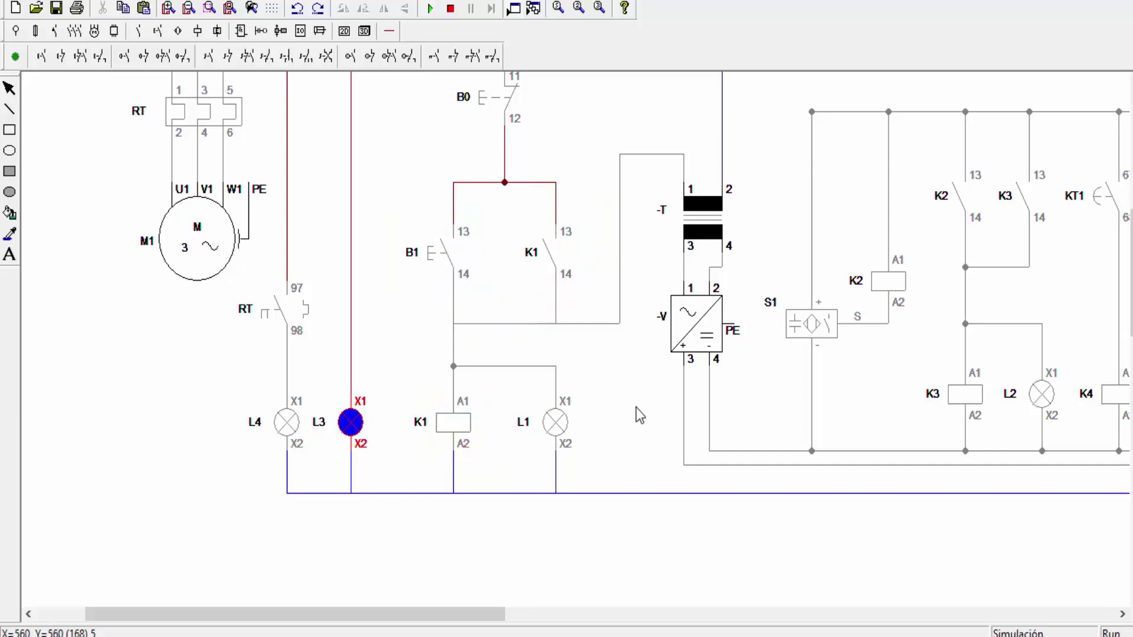
pyautogui.scroll(3, 576, 288)
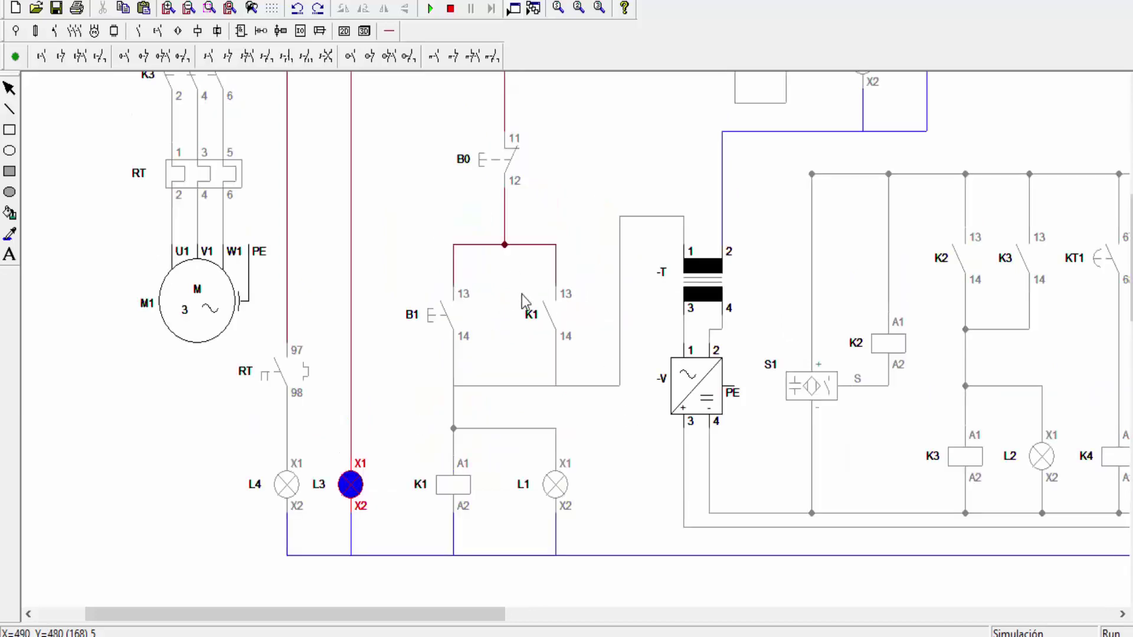
pyautogui.scroll(3, 537, 386)
pyautogui.scroll(3, 537, 387)
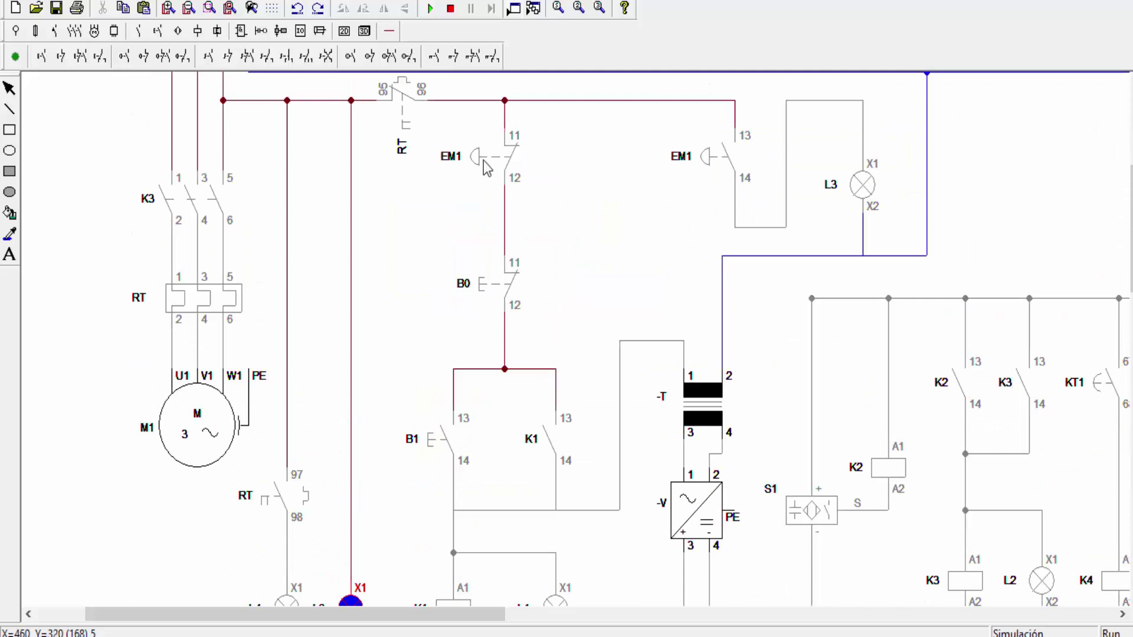
pyautogui.scroll(-3, 539, 303)
pyautogui.scroll(-3, 458, 317)
pyautogui.click(441, 317)
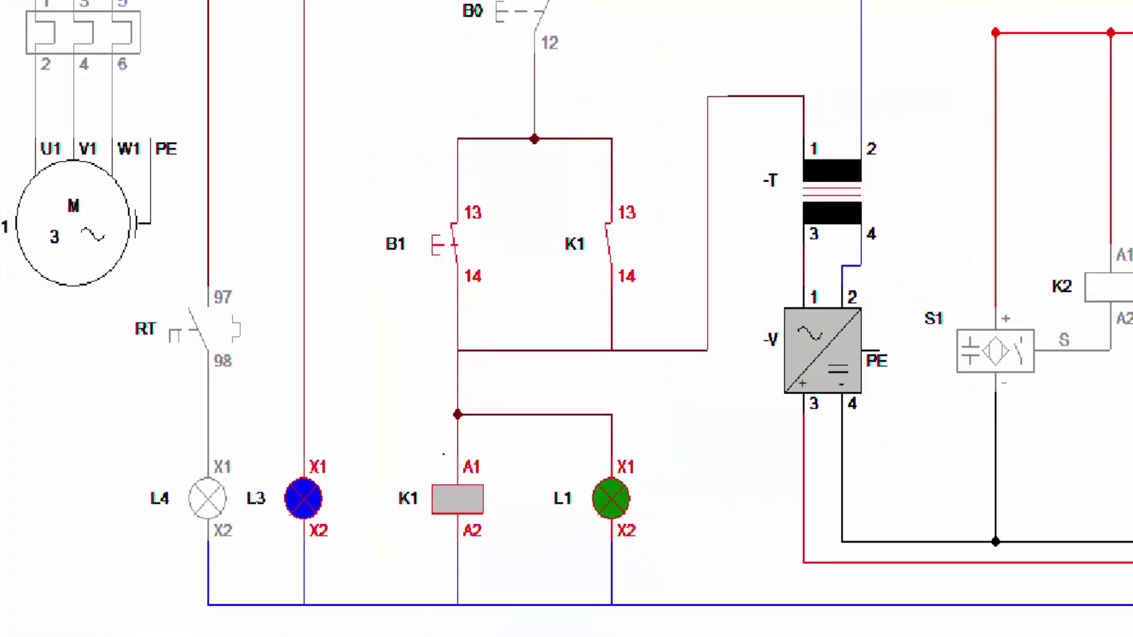
# Step: Test the seal-in: B0 drops K1 out, B1 relatches it, then stop the simulation
pyautogui.moveTo(618, 284); pyautogui.dragTo(503, 363)
pyautogui.moveTo(424, 276); pyautogui.dragTo(457, 413)
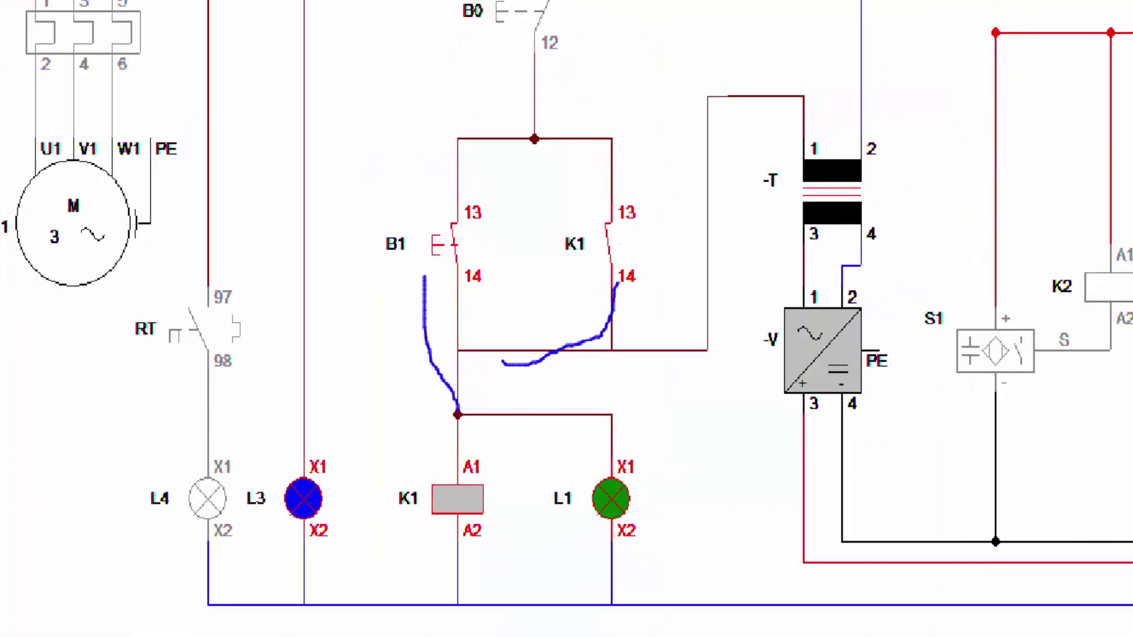
pyautogui.moveTo(683, 239); pyautogui.dragTo(630, 242)
pyautogui.moveTo(404, 456); pyautogui.dragTo(535, 575)
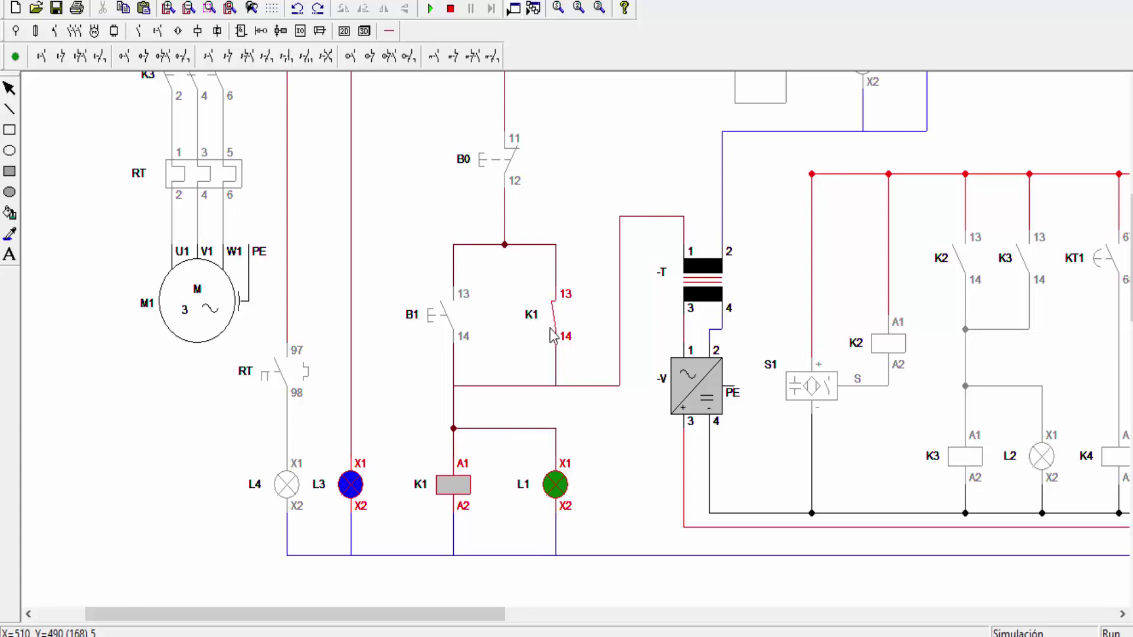
pyautogui.scroll(3, 553, 328)
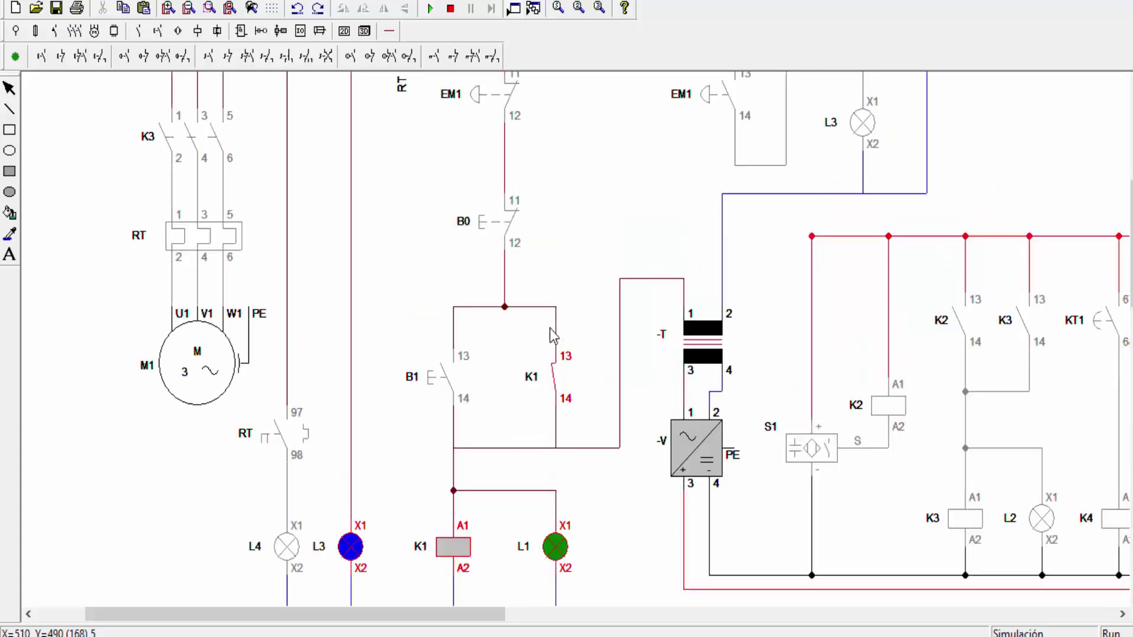
pyautogui.click(490, 226)
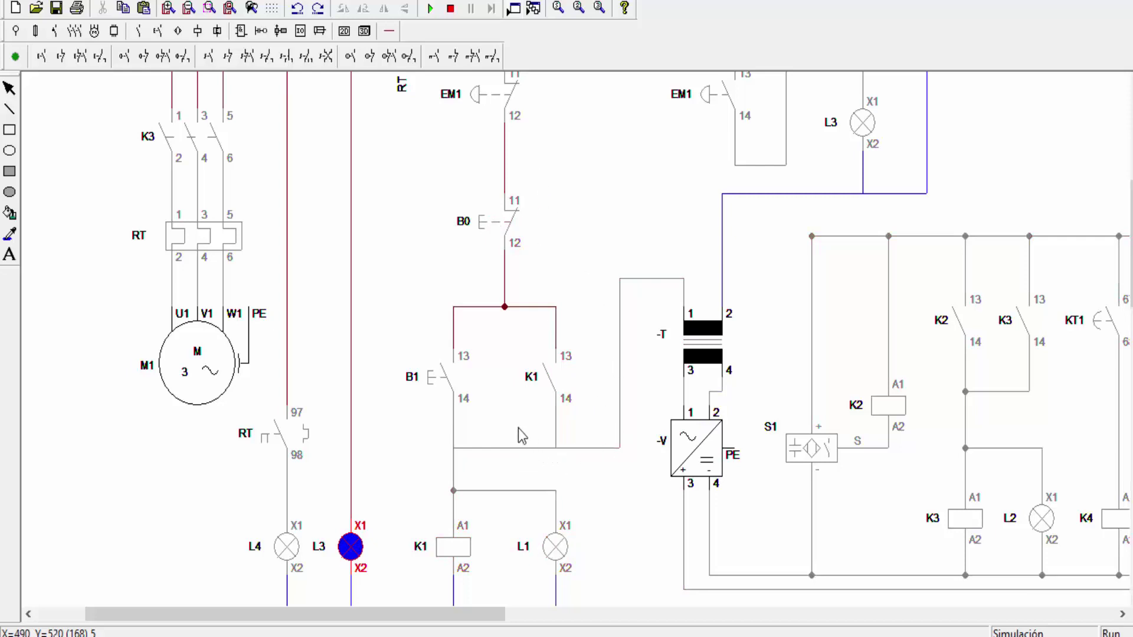
pyautogui.click(446, 390)
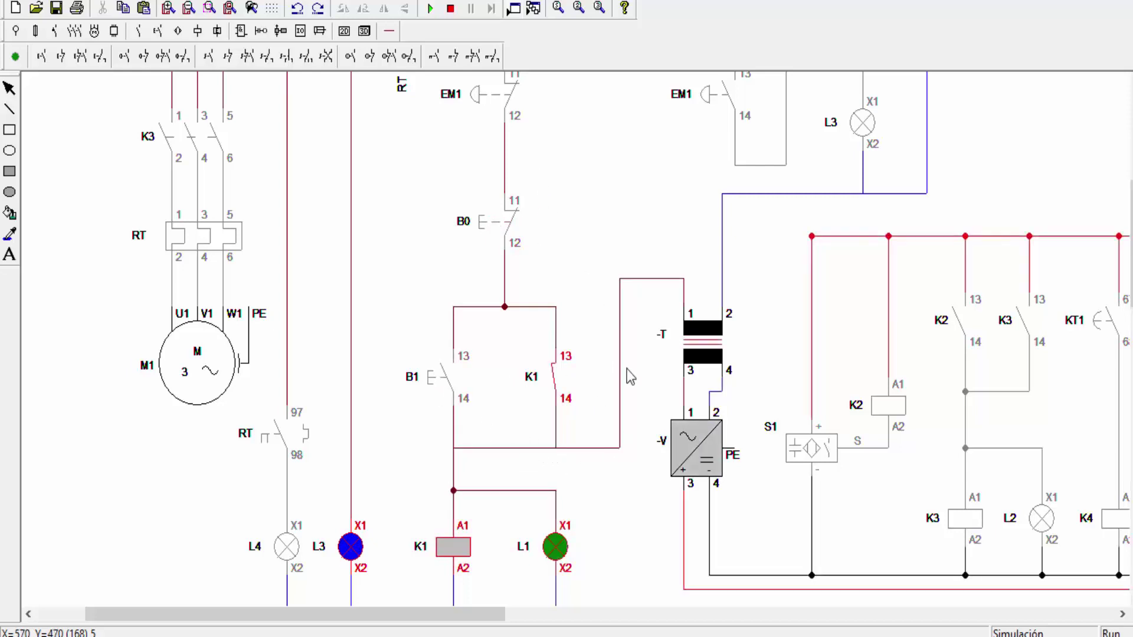
pyautogui.scroll(-3, 632, 375)
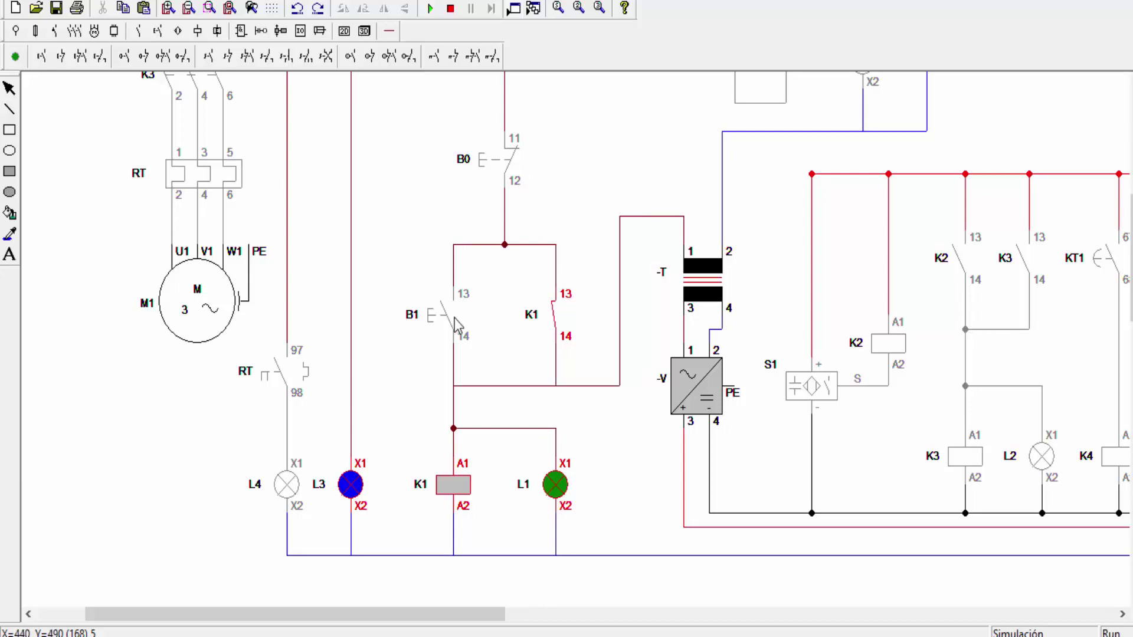
pyautogui.click(450, 8)
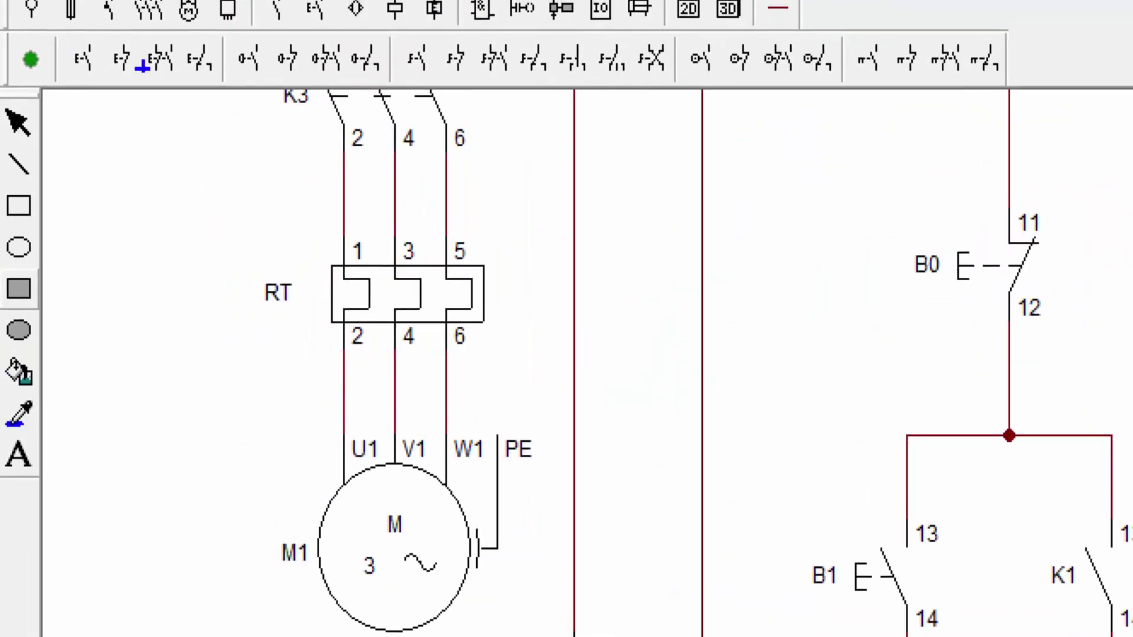
pyautogui.moveTo(136, 83); pyautogui.dragTo(175, 266)
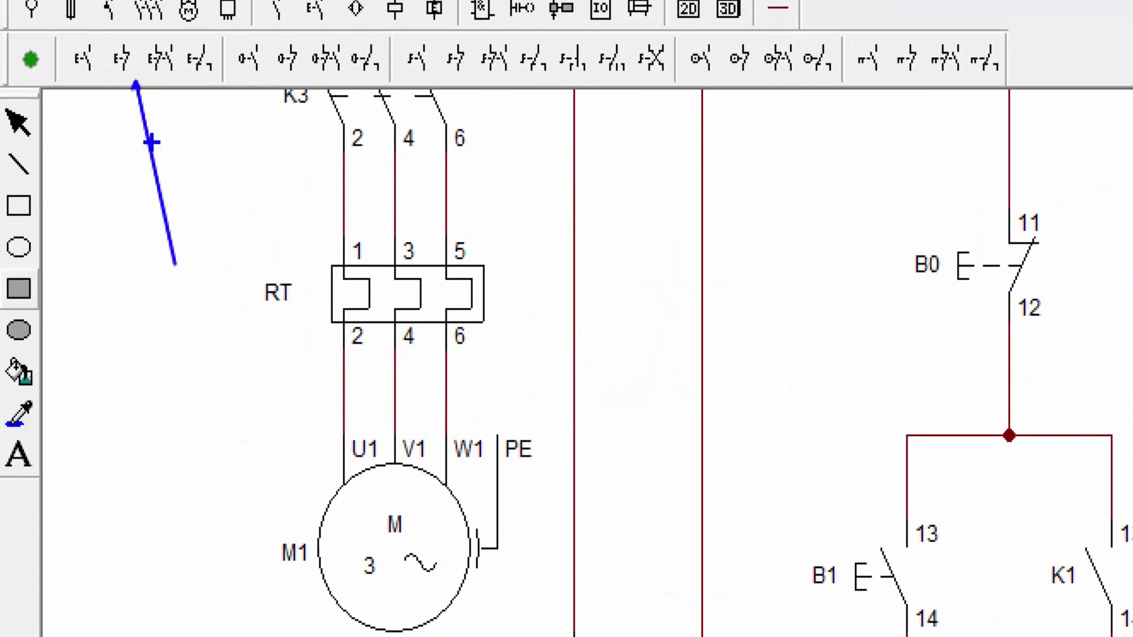
pyautogui.moveTo(89, 74); pyautogui.dragTo(123, 285)
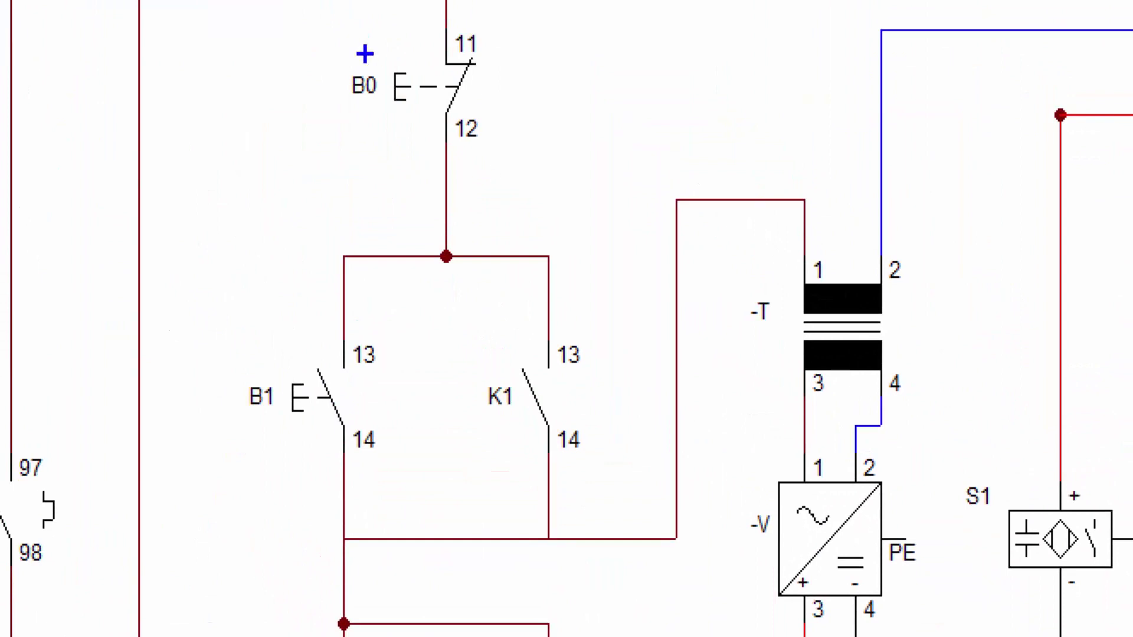
pyautogui.moveTo(402, 11); pyautogui.dragTo(217, 437)
pyautogui.moveTo(311, 473); pyautogui.dragTo(516, 46)
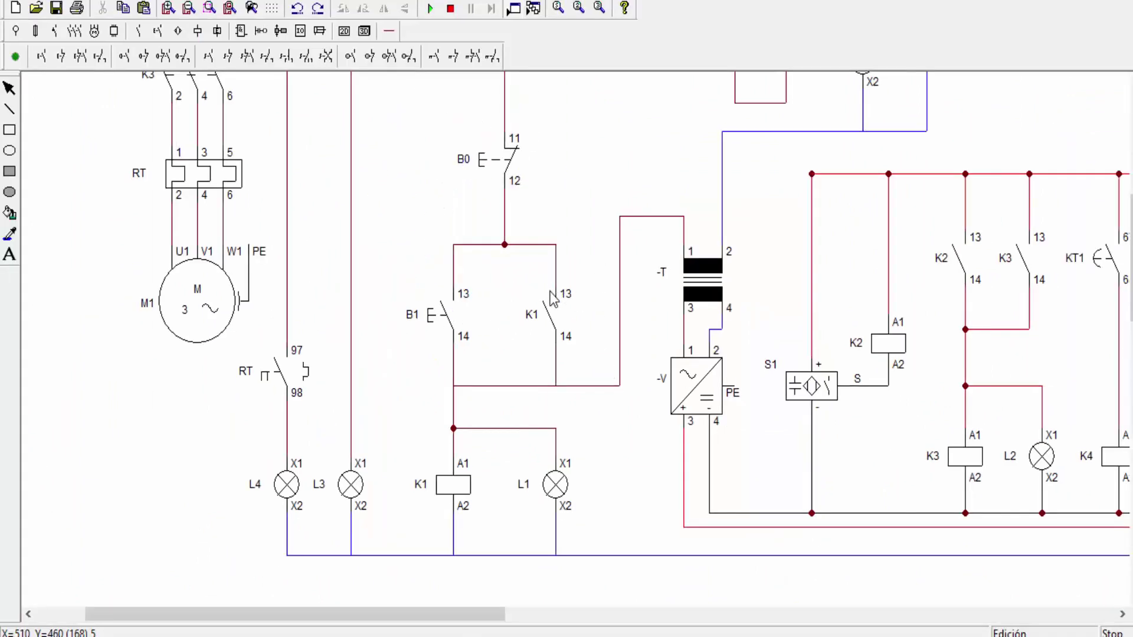
# Step: Preview a coil and a pilot lamp from Coils and Signals, cancelling each placement
pyautogui.scroll(-2, 554, 299)
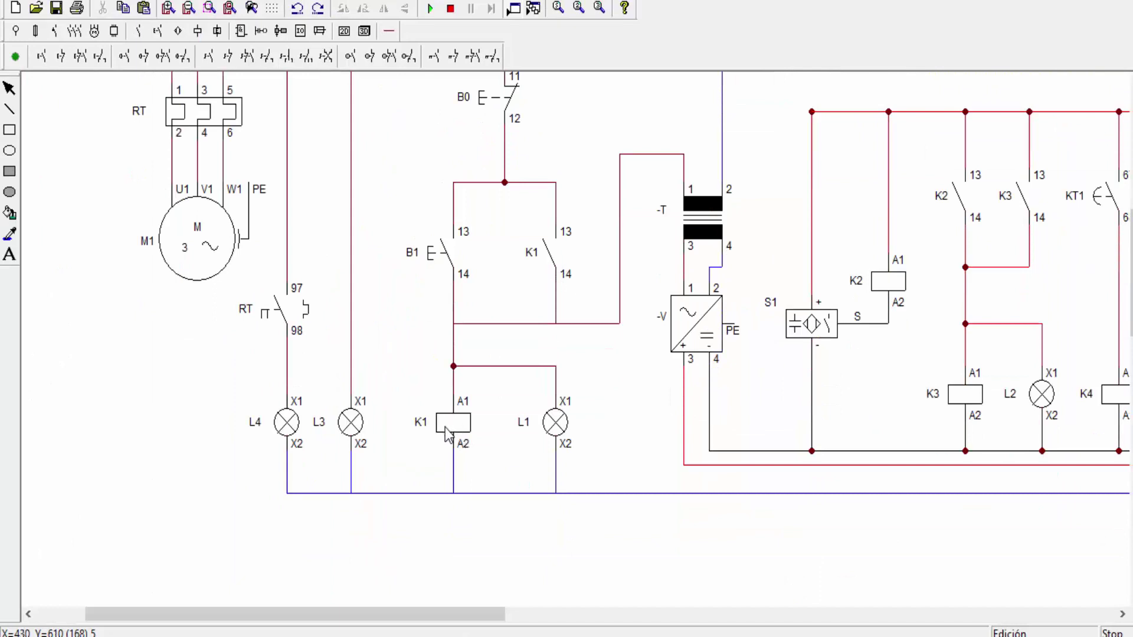
pyautogui.click(204, 35)
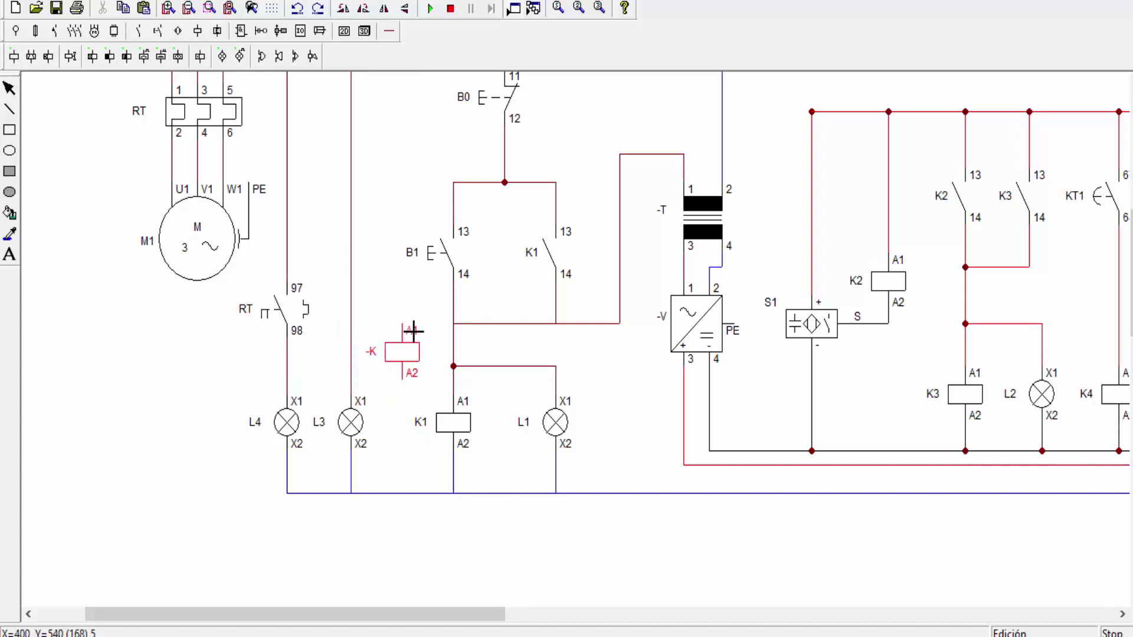
pyautogui.press('Escape')
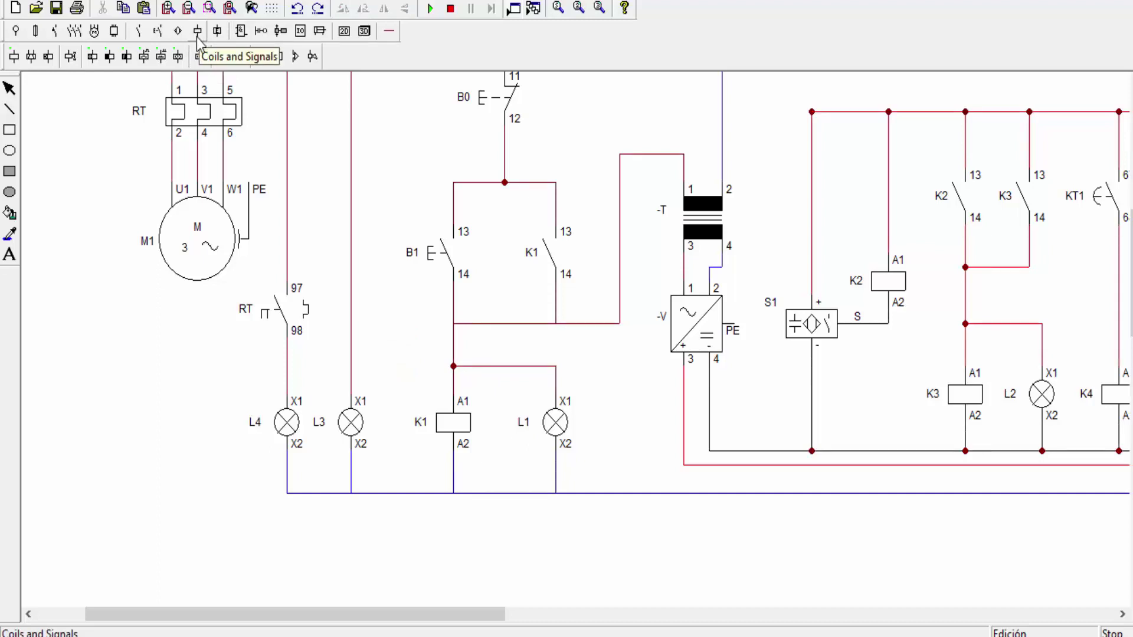
pyautogui.click(221, 56)
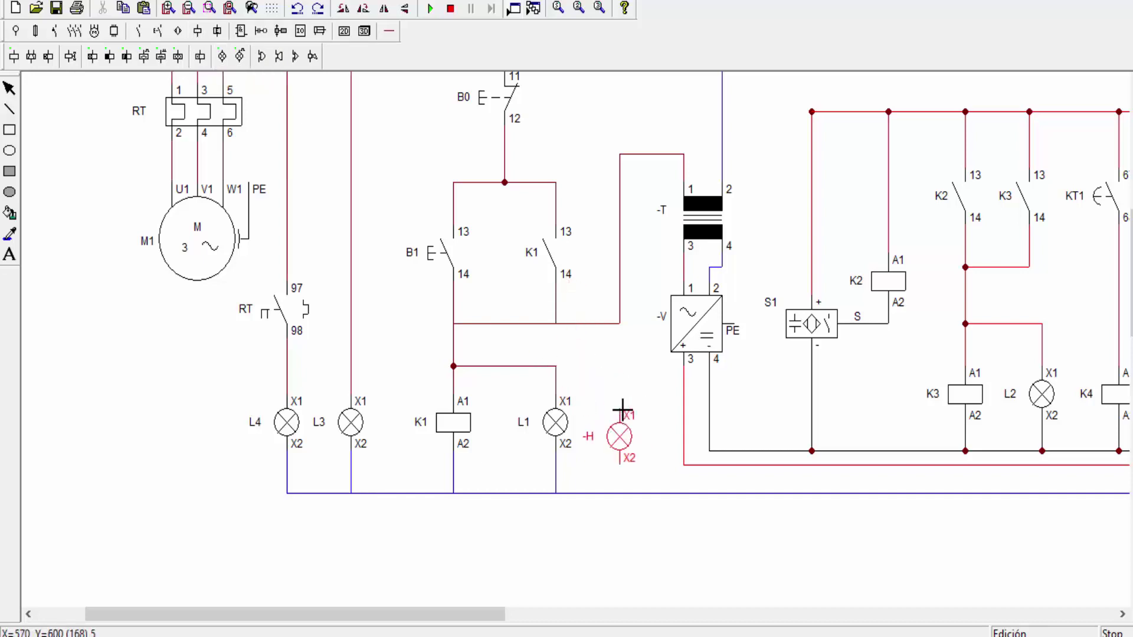
pyautogui.press('Escape')
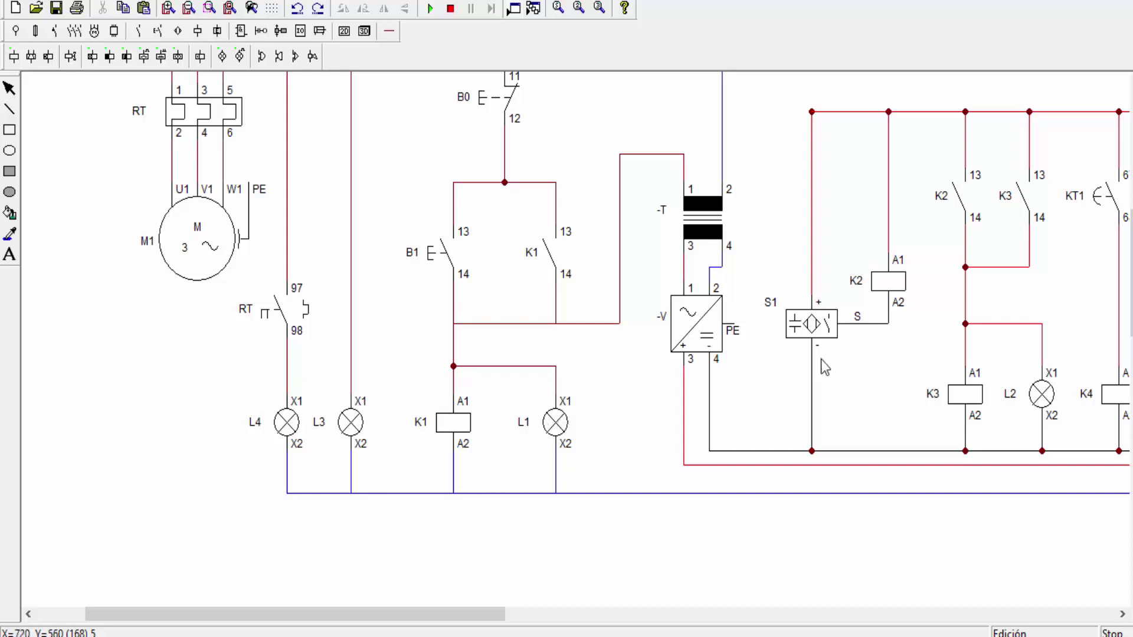
pyautogui.scroll(2, 784, 436)
pyautogui.scroll(-1, 679, 466)
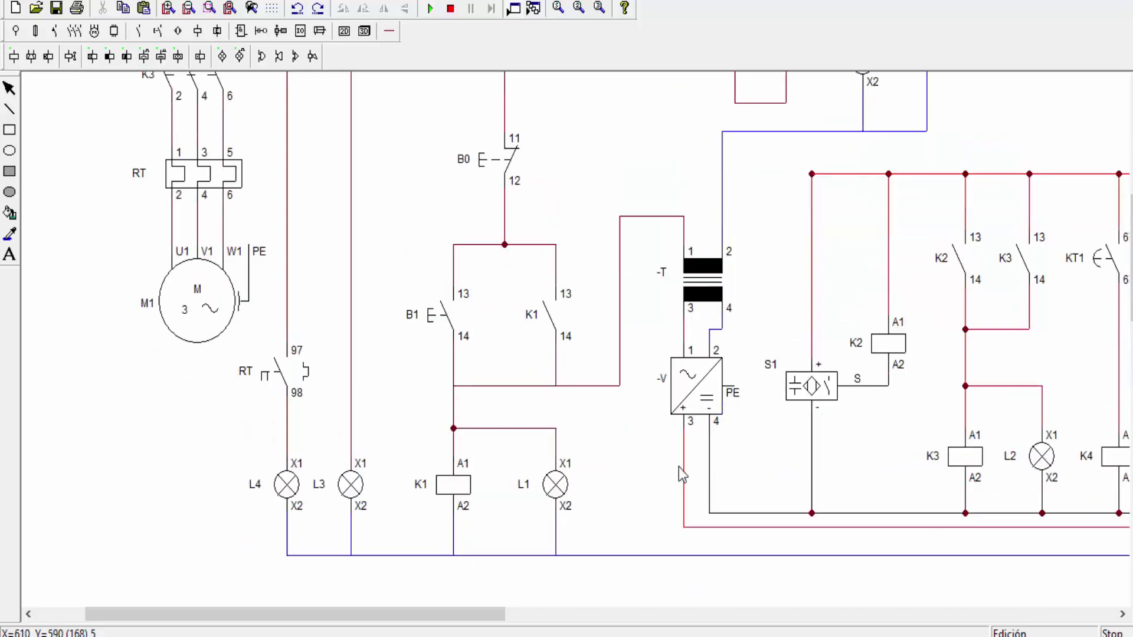
pyautogui.scroll(1, 645, 434)
pyautogui.click(430, 9)
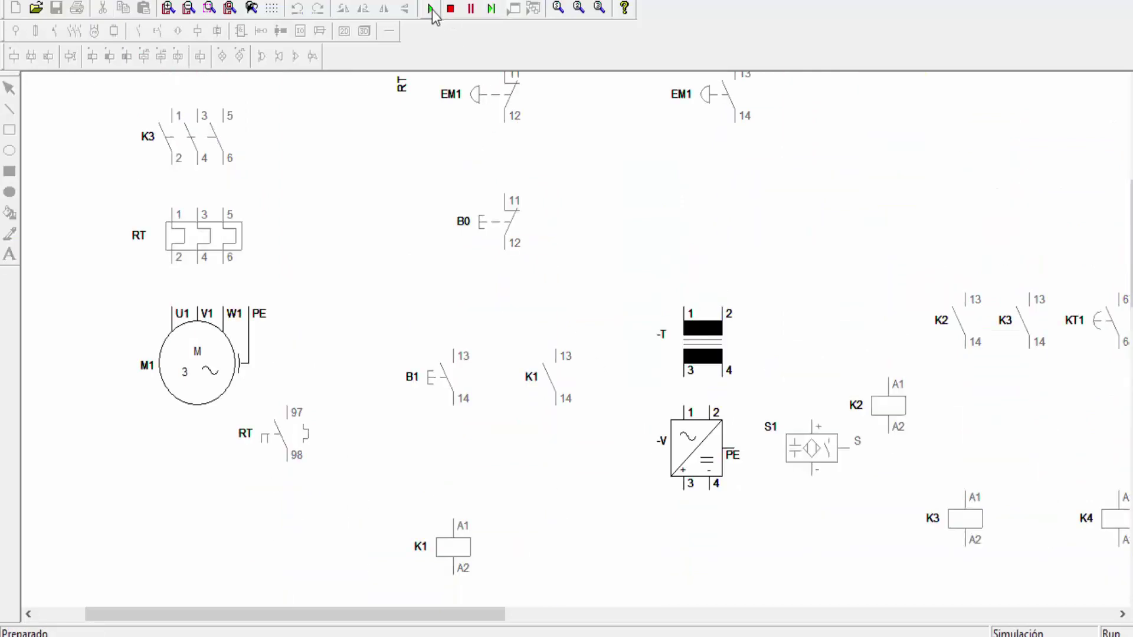
pyautogui.scroll(2, 264, 199)
pyautogui.scroll(1, 222, 144)
pyautogui.click(221, 144)
pyautogui.scroll(-1, 421, 224)
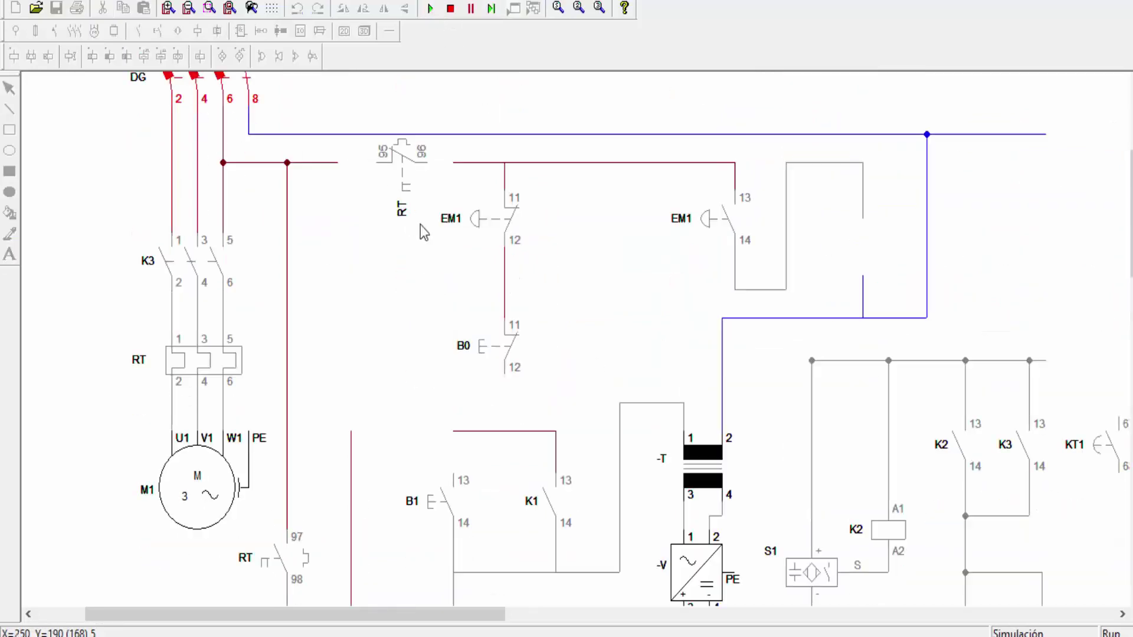
pyautogui.scroll(-2, 516, 416)
pyautogui.click(443, 380)
pyautogui.scroll(-2, 627, 416)
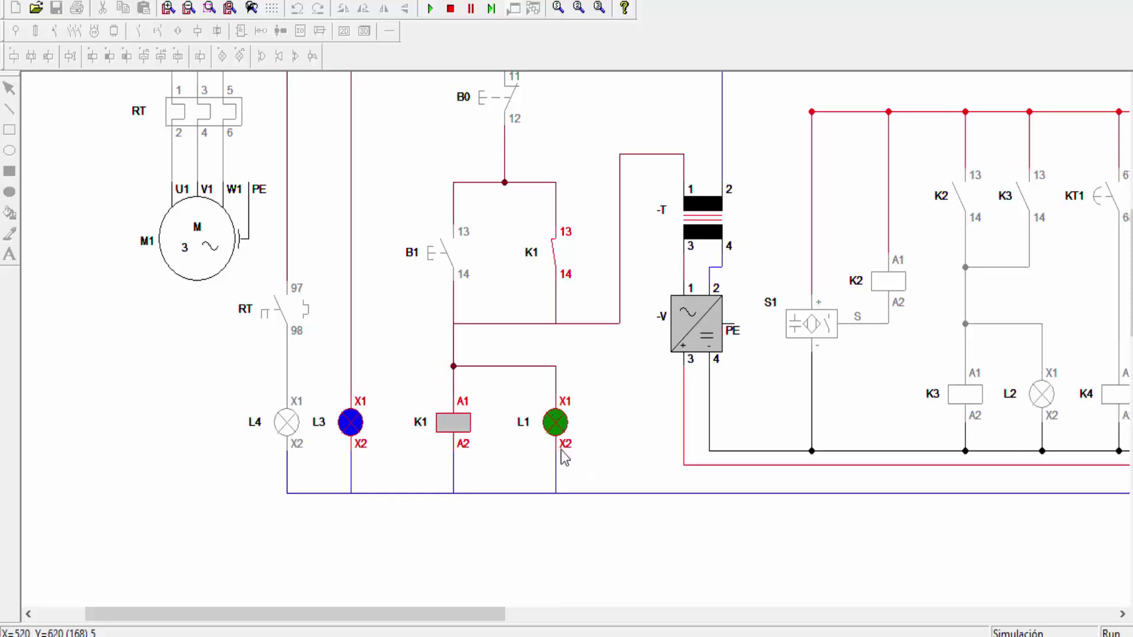
pyautogui.scroll(1, 654, 440)
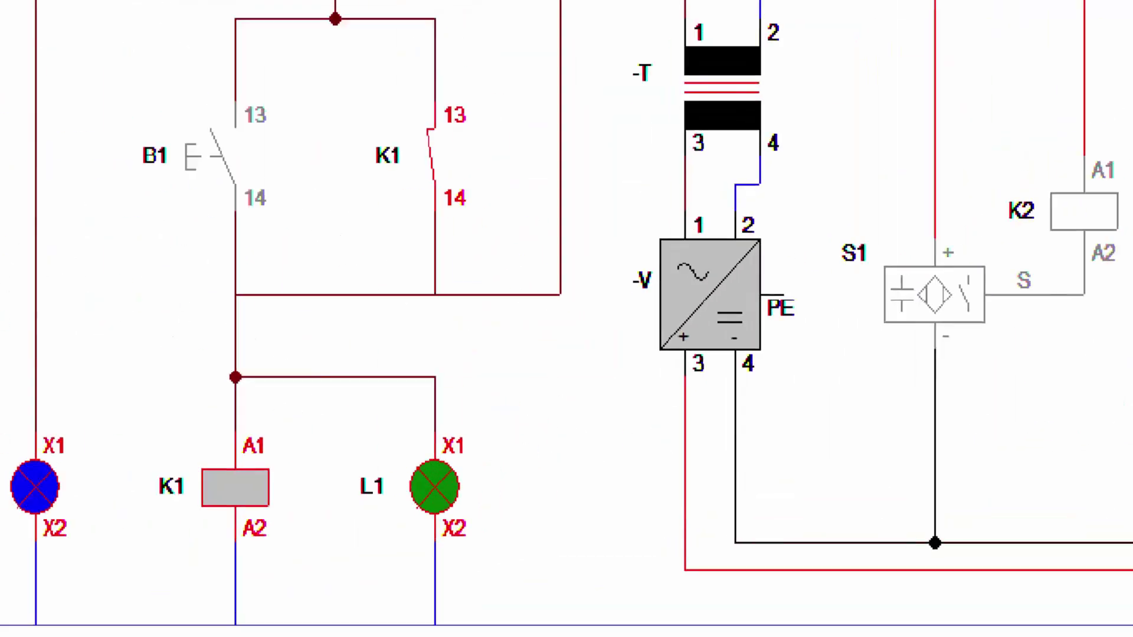
pyautogui.moveTo(600, 118); pyautogui.dragTo(826, 522)
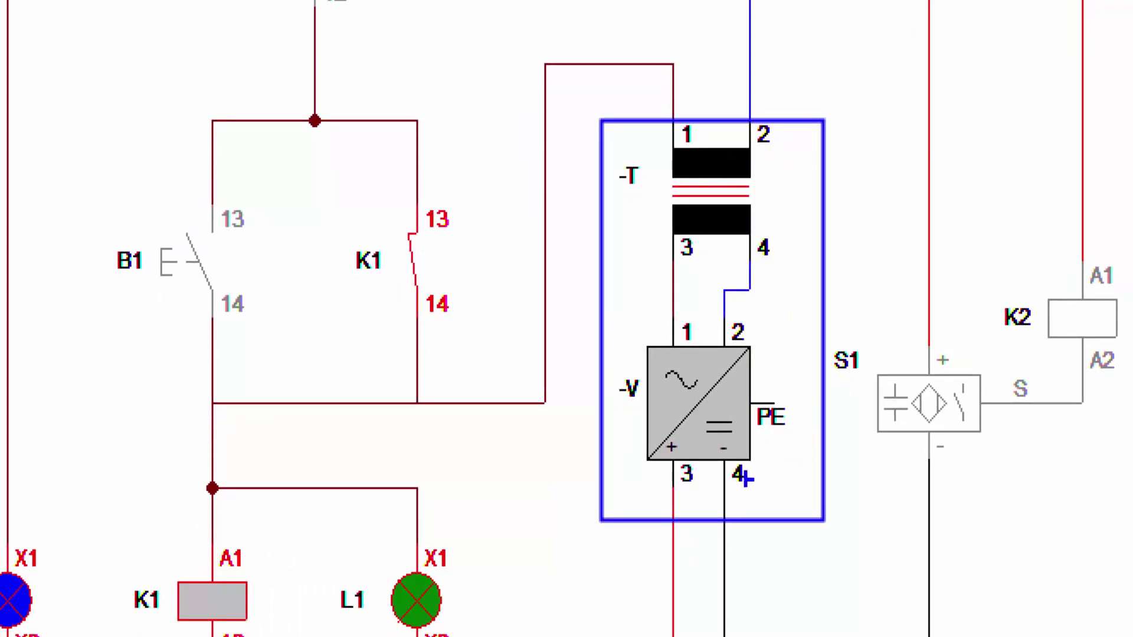
pyautogui.click(773, 425)
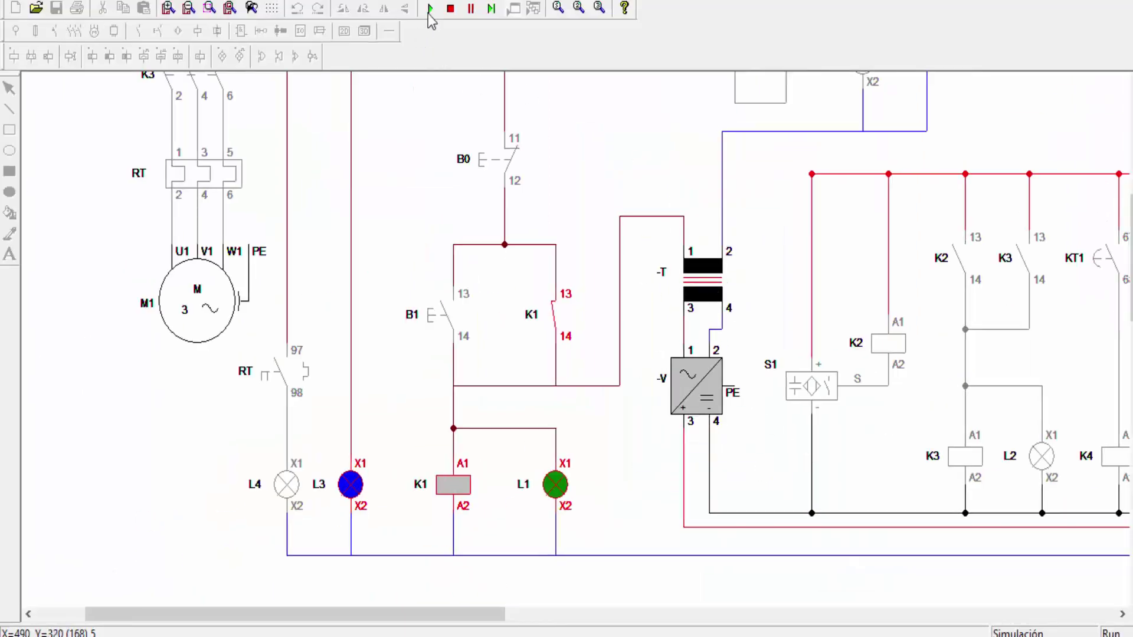
pyautogui.click(451, 8)
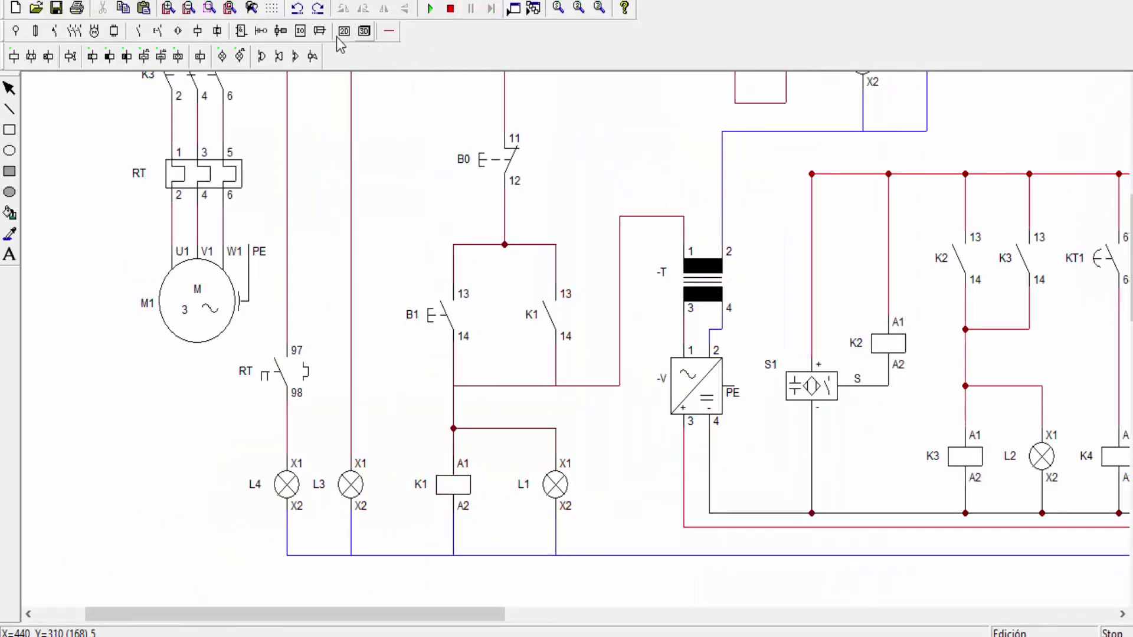
# Step: Show the power-supply symbols and scroll right to the S1, K2–K4 and KT1 stage
pyautogui.click(23, 34)
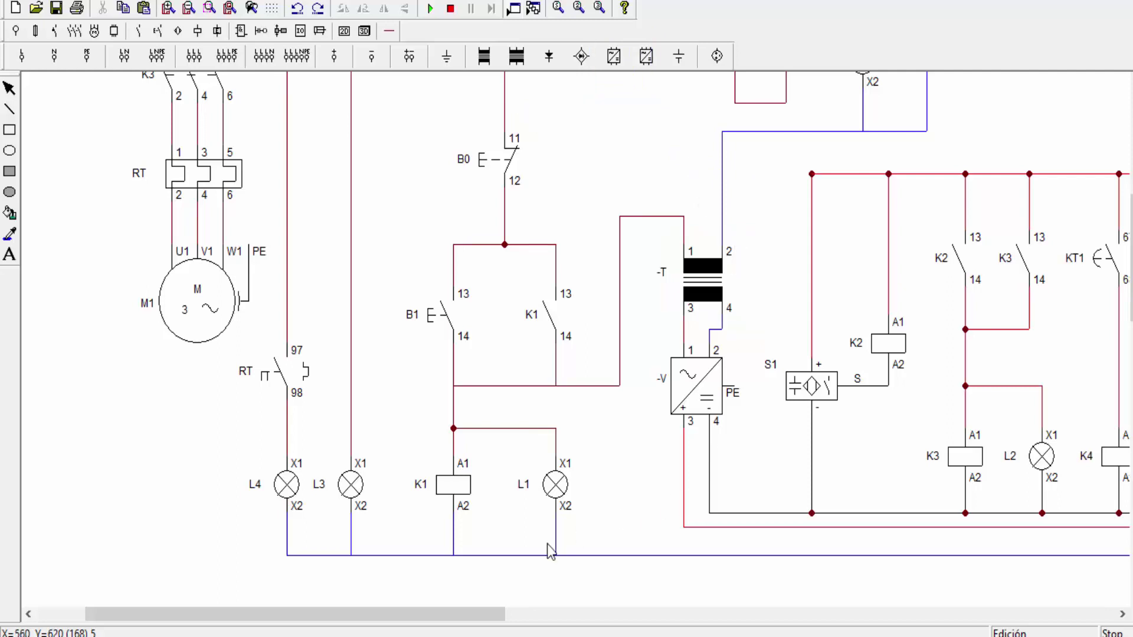
pyautogui.moveTo(438, 615); pyautogui.dragTo(519, 629)
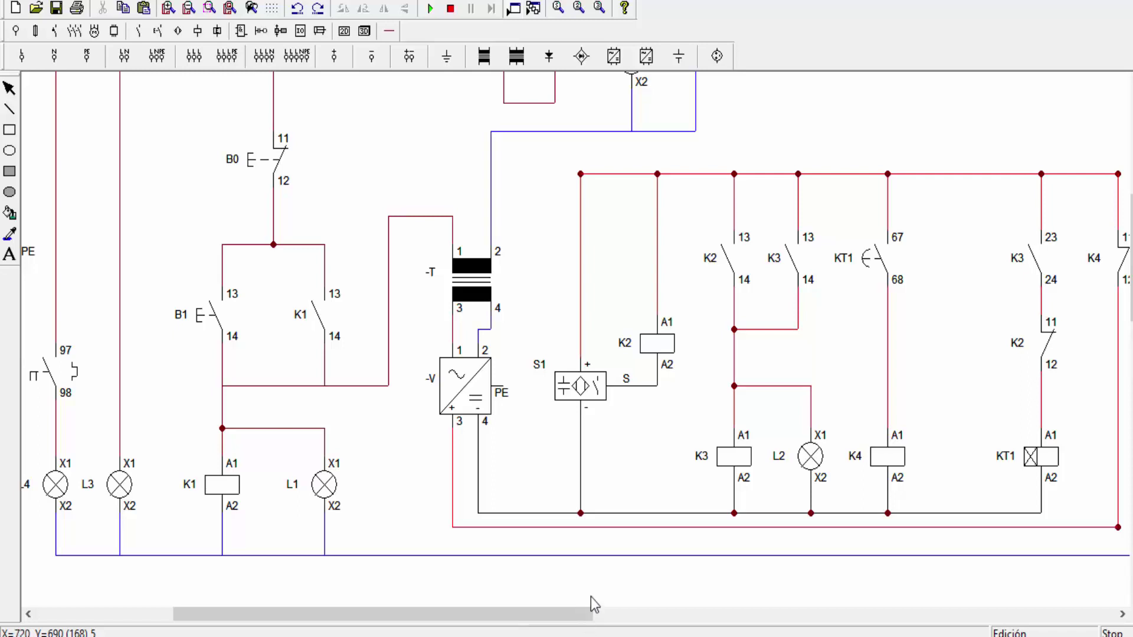
pyautogui.moveTo(567, 614); pyautogui.dragTo(643, 614)
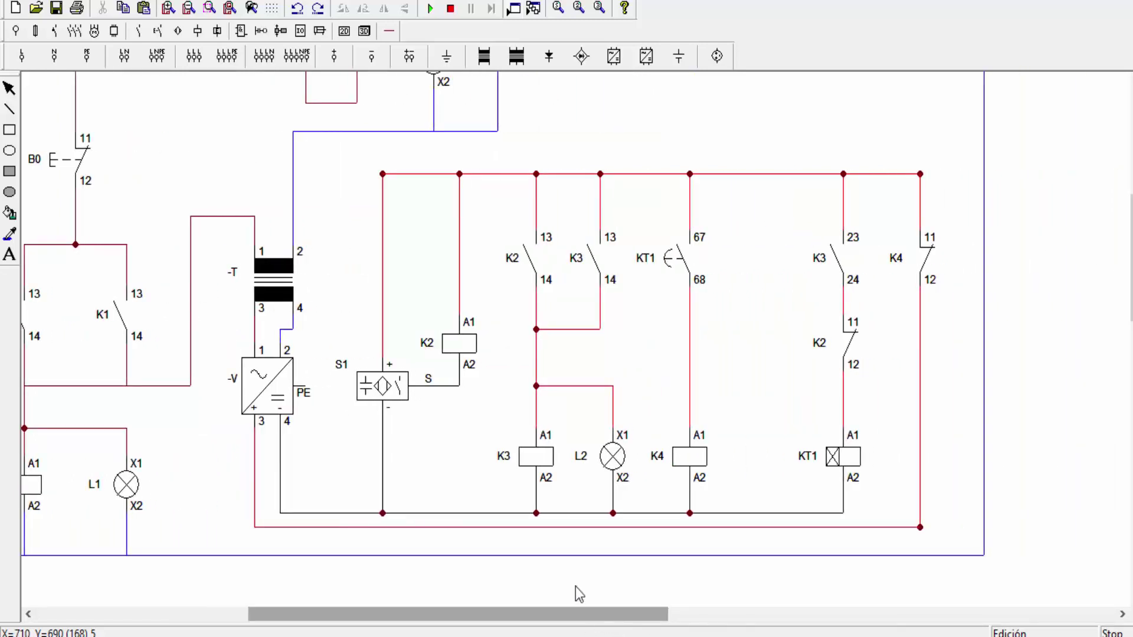
# Step: Add an 'NPN' label below sensor S1
pyautogui.click(317, 339)
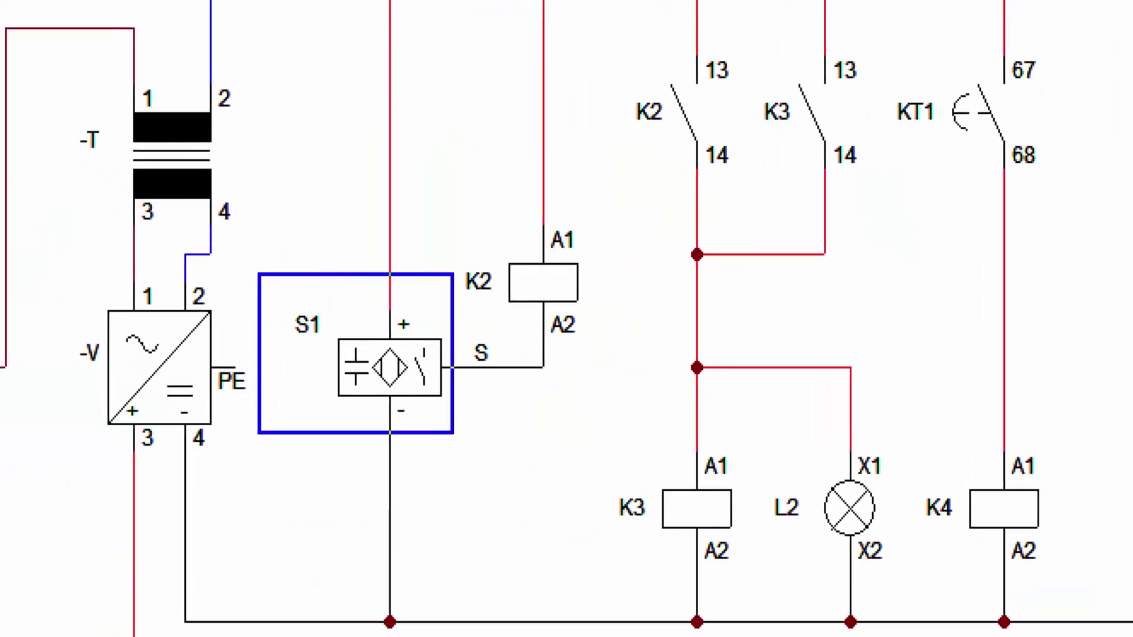
pyautogui.click(543, 514)
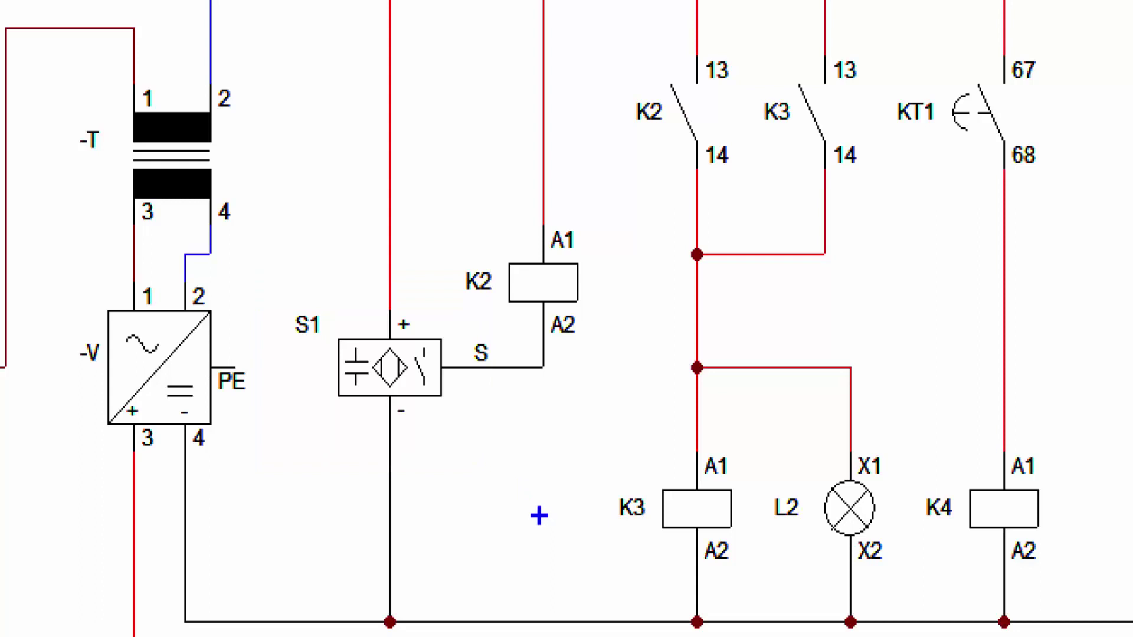
pyautogui.write('NP')
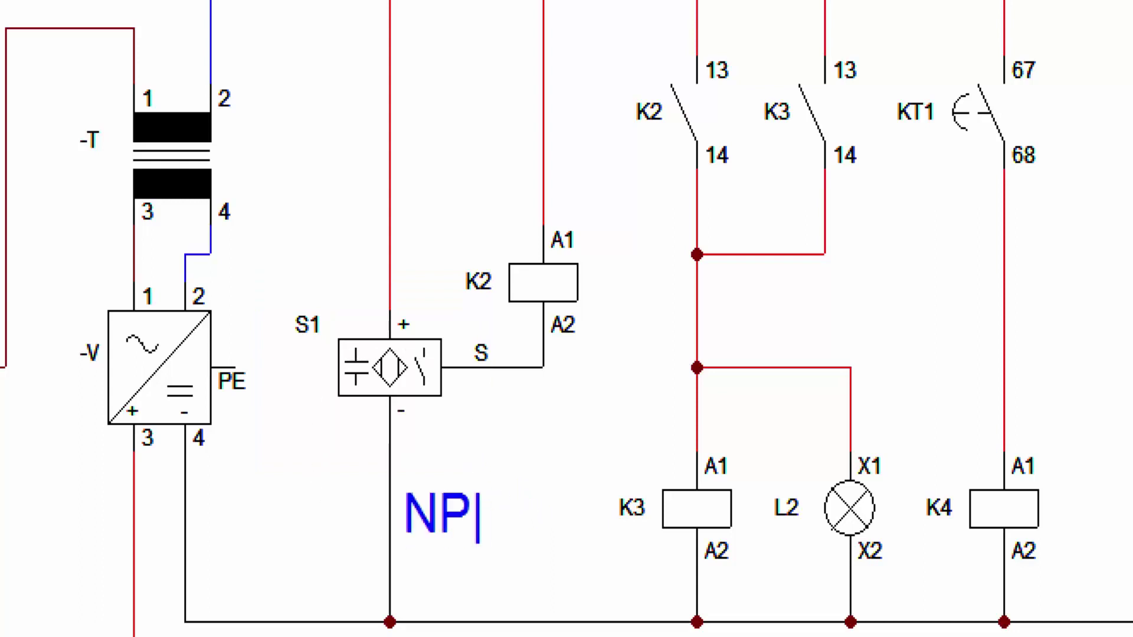
pyautogui.write('N')
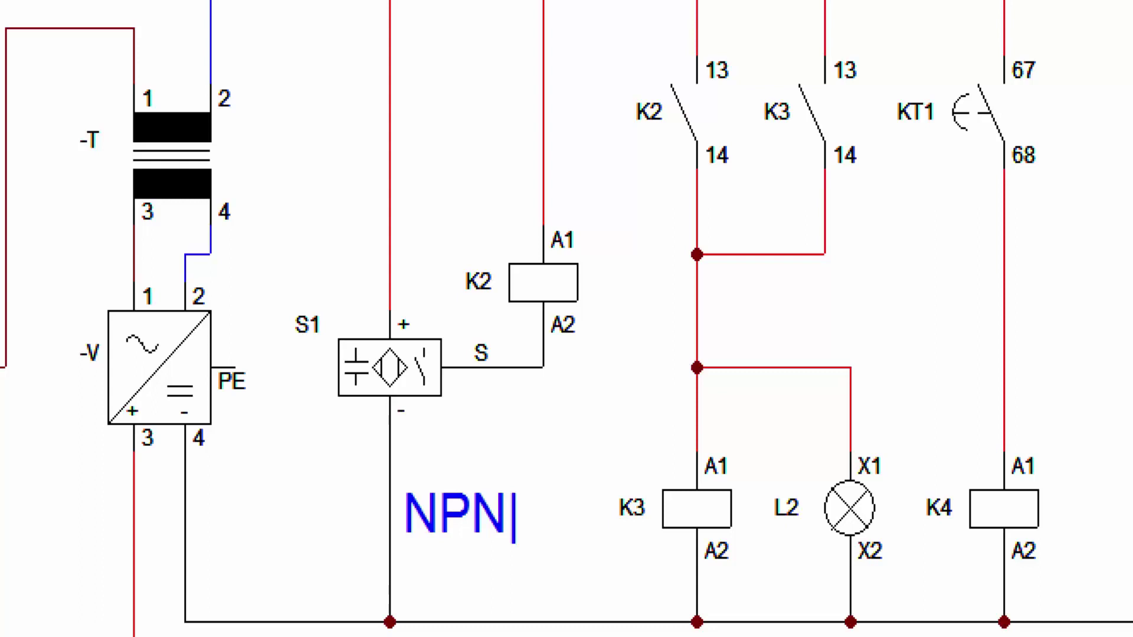
pyautogui.click(506, 475)
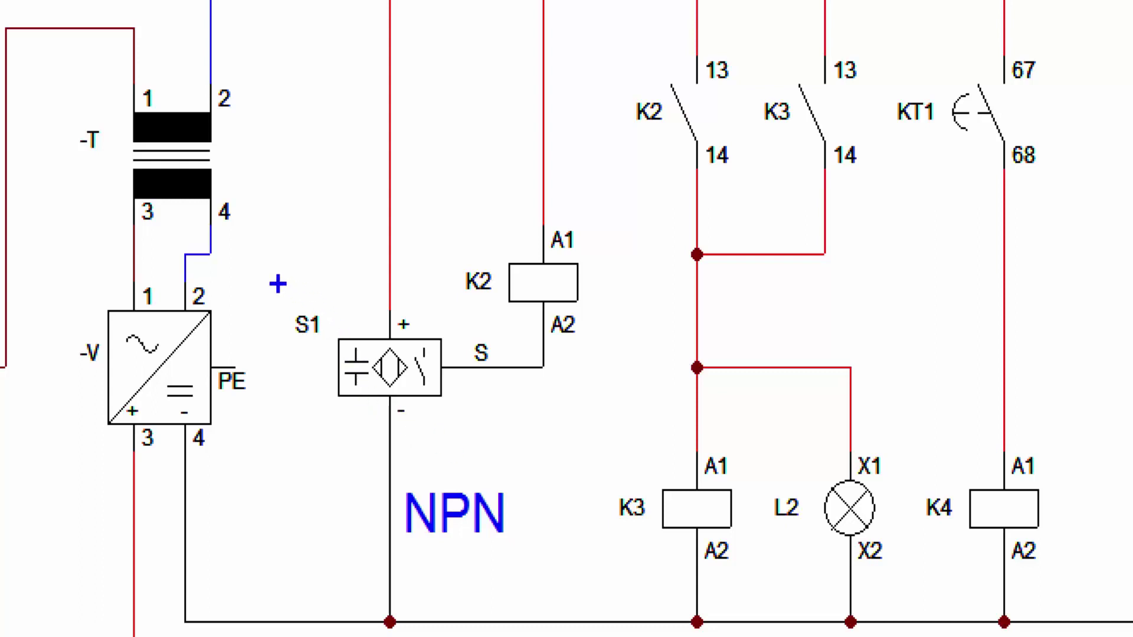
# Step: Box the S1 sensor and write '24vcc' below the power supply
pyautogui.moveTo(278, 283); pyautogui.dragTo(456, 436)
pyautogui.click(417, 420)
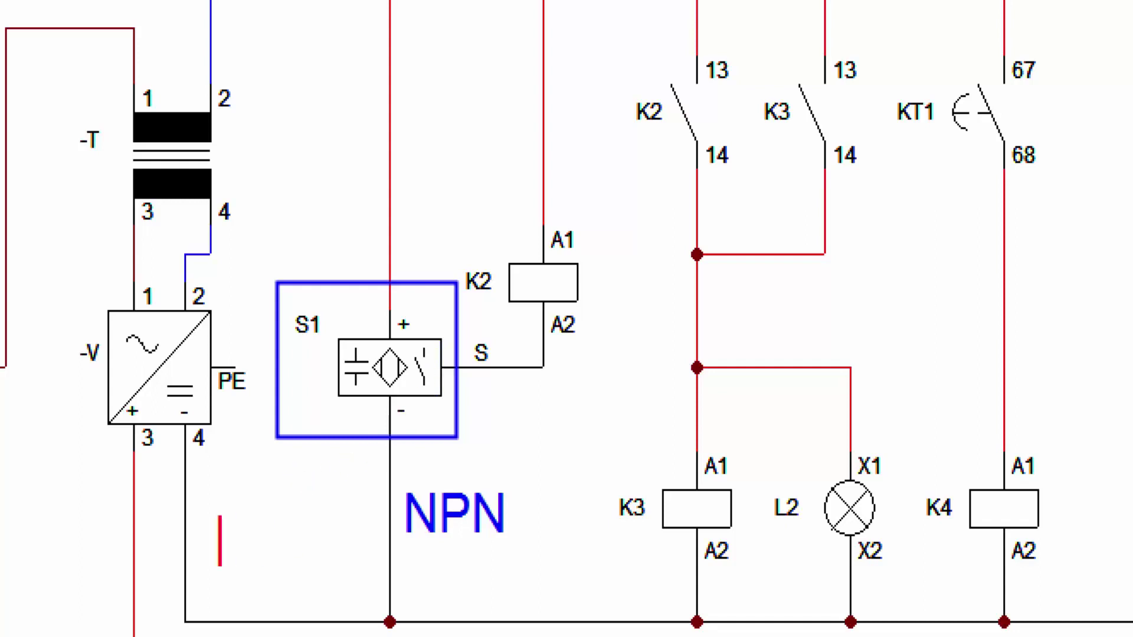
pyautogui.write('24v')
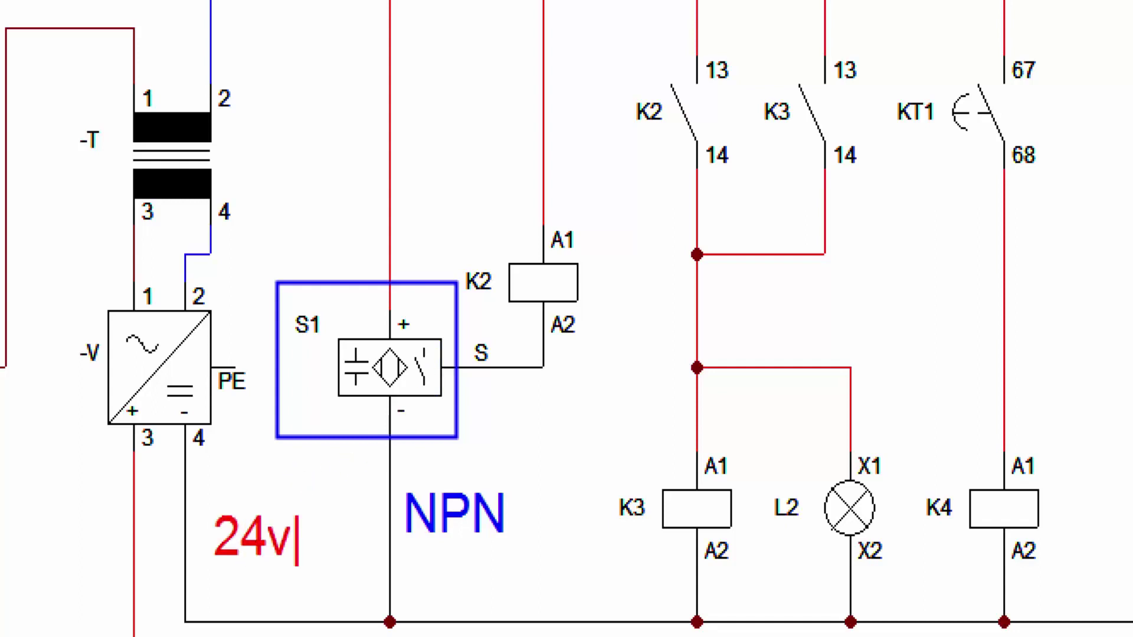
pyautogui.write('c')
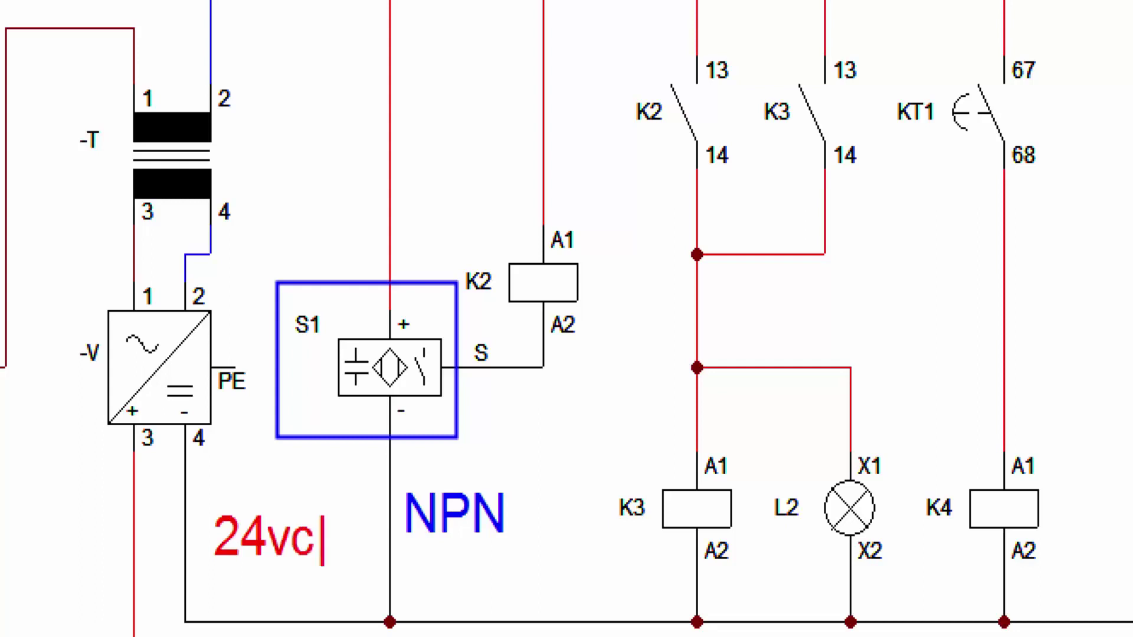
pyautogui.write('c')
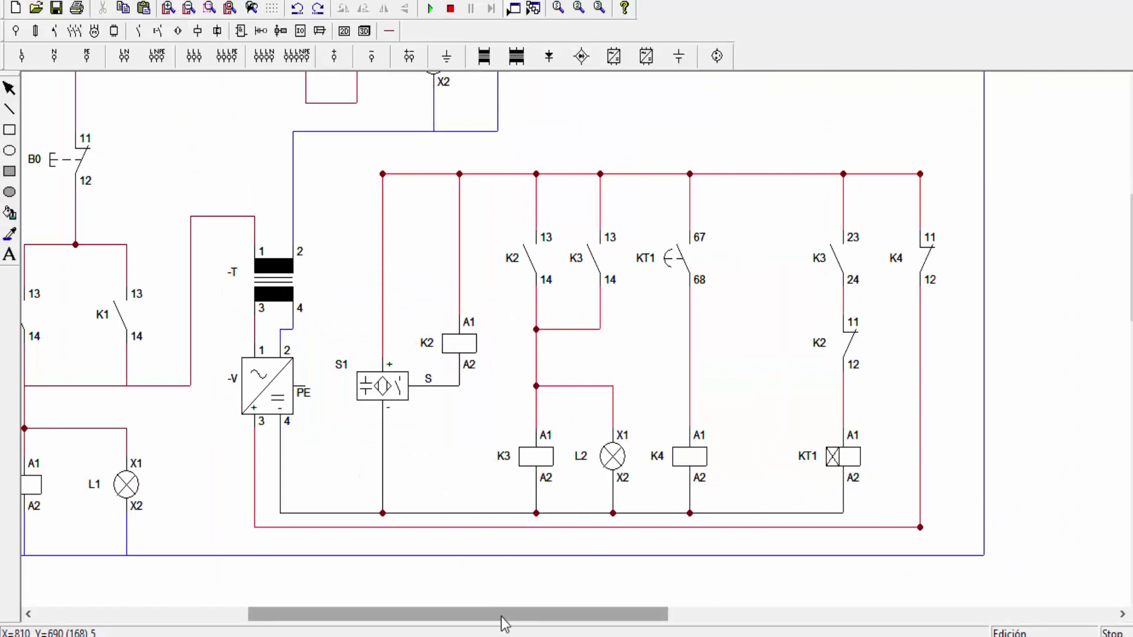
# Step: Connect the blue wire to supply terminal 2
pyautogui.moveTo(503, 617); pyautogui.dragTo(440, 617)
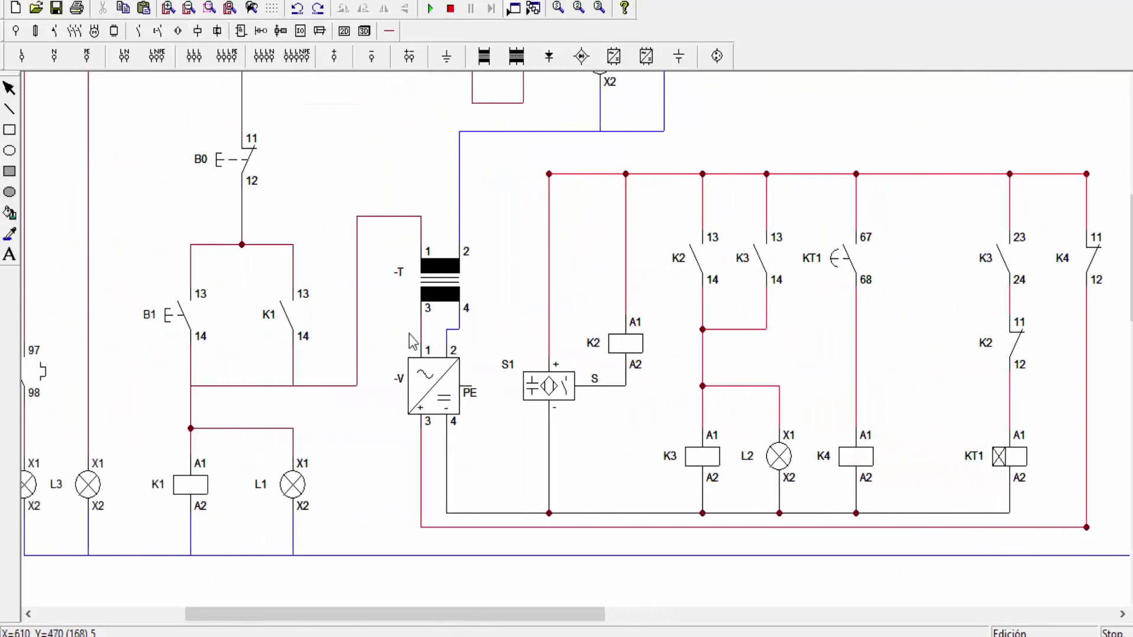
pyautogui.scroll(3, 458, 319)
pyautogui.scroll(-1, 443, 467)
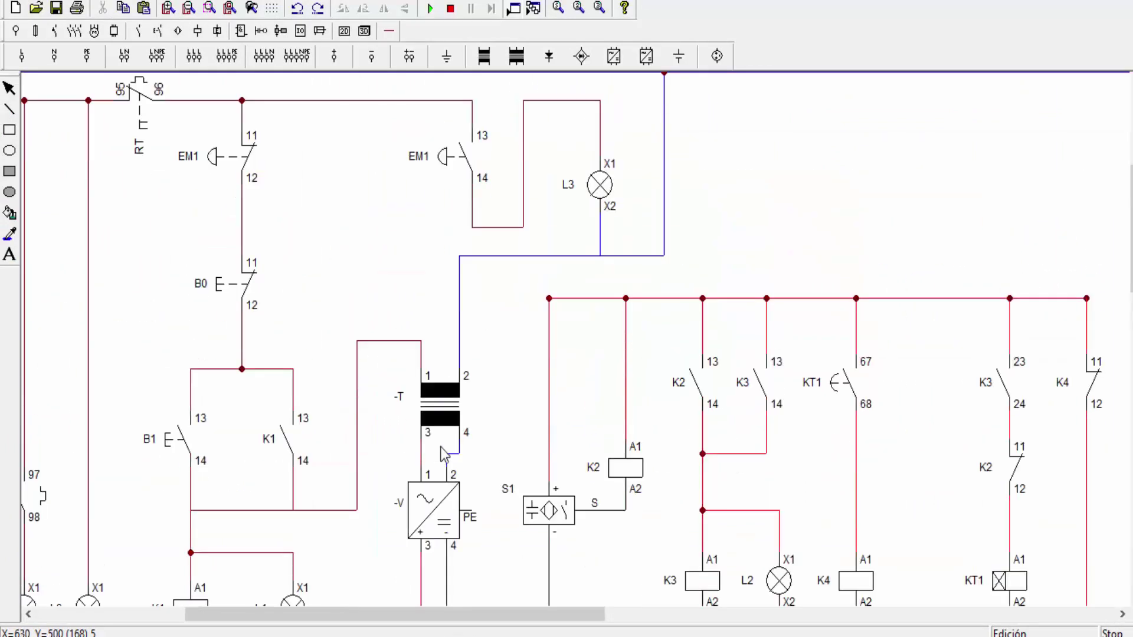
pyautogui.scroll(1, 436, 408)
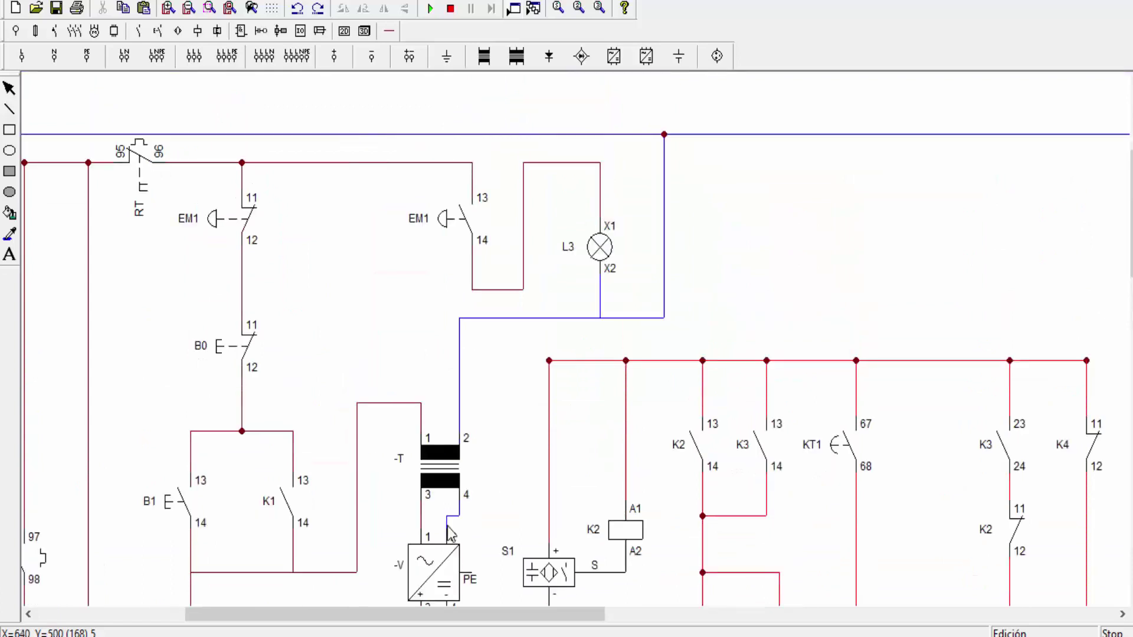
pyautogui.scroll(-1, 436, 473)
pyautogui.scroll(1, 463, 389)
pyautogui.scroll(-1, 459, 413)
pyautogui.scroll(-2, 455, 366)
pyautogui.click(452, 348)
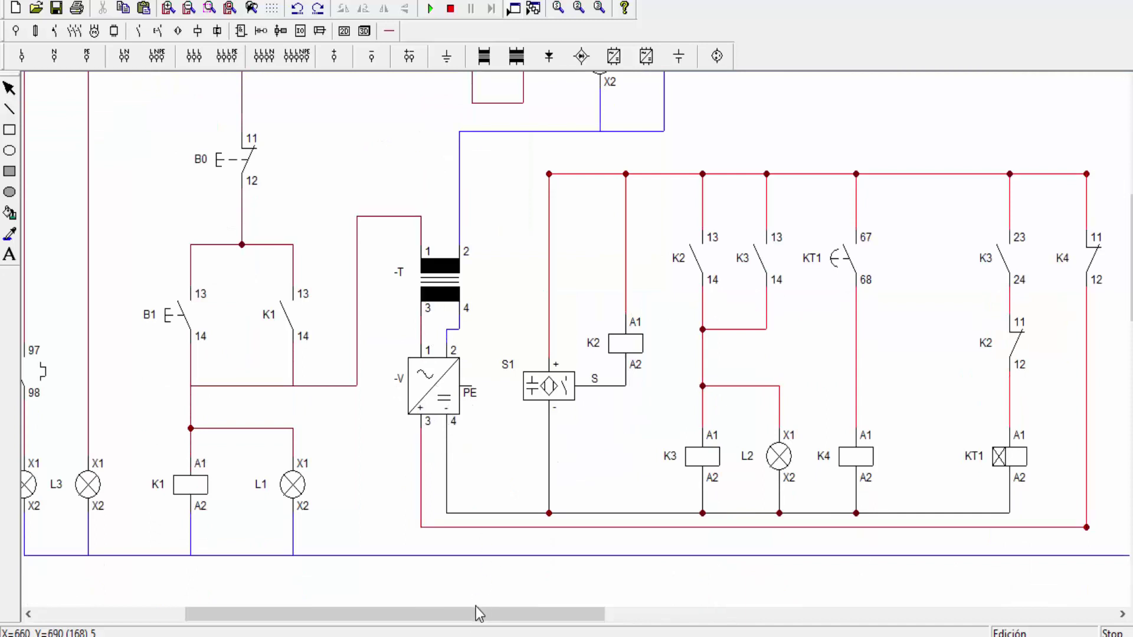
pyautogui.moveTo(472, 614); pyautogui.dragTo(348, 615)
# Step: Simulate with main switch DG closed and B1 pressed so K1 latches
pyautogui.click(430, 8)
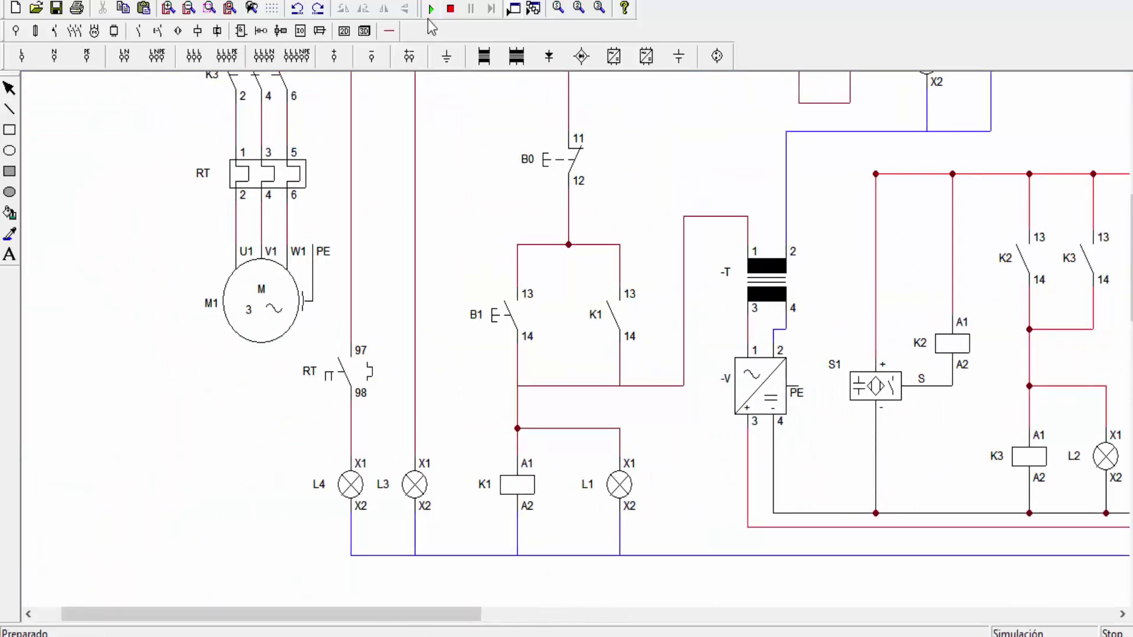
pyautogui.scroll(1, 424, 229)
pyautogui.scroll(3, 296, 229)
pyautogui.click(272, 142)
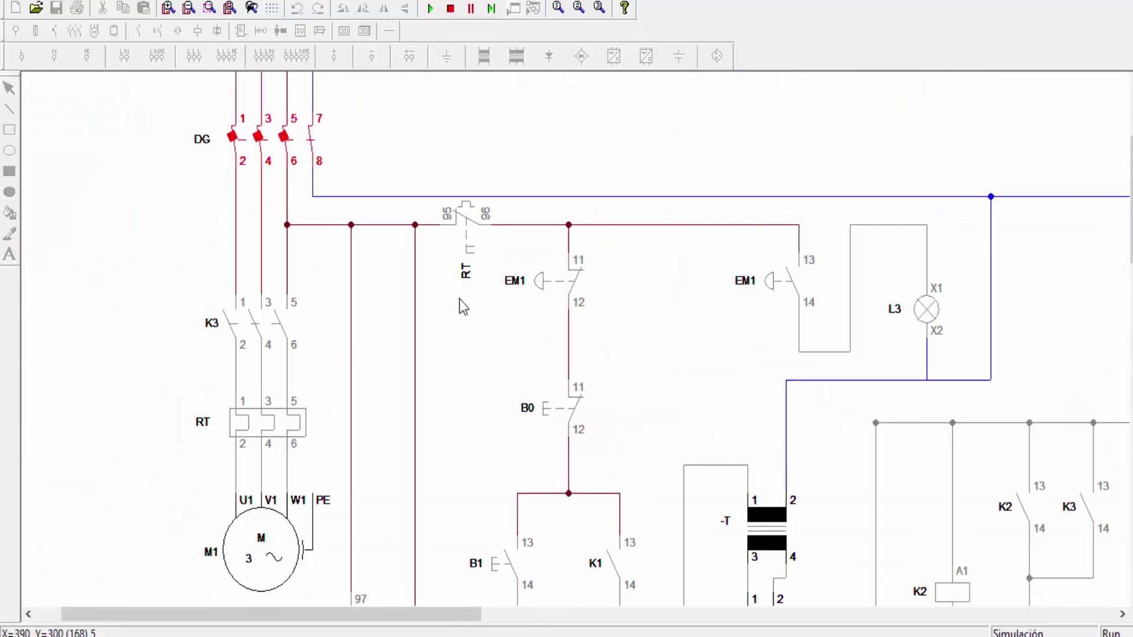
pyautogui.scroll(-3, 611, 423)
pyautogui.scroll(-1, 583, 506)
pyautogui.click(511, 319)
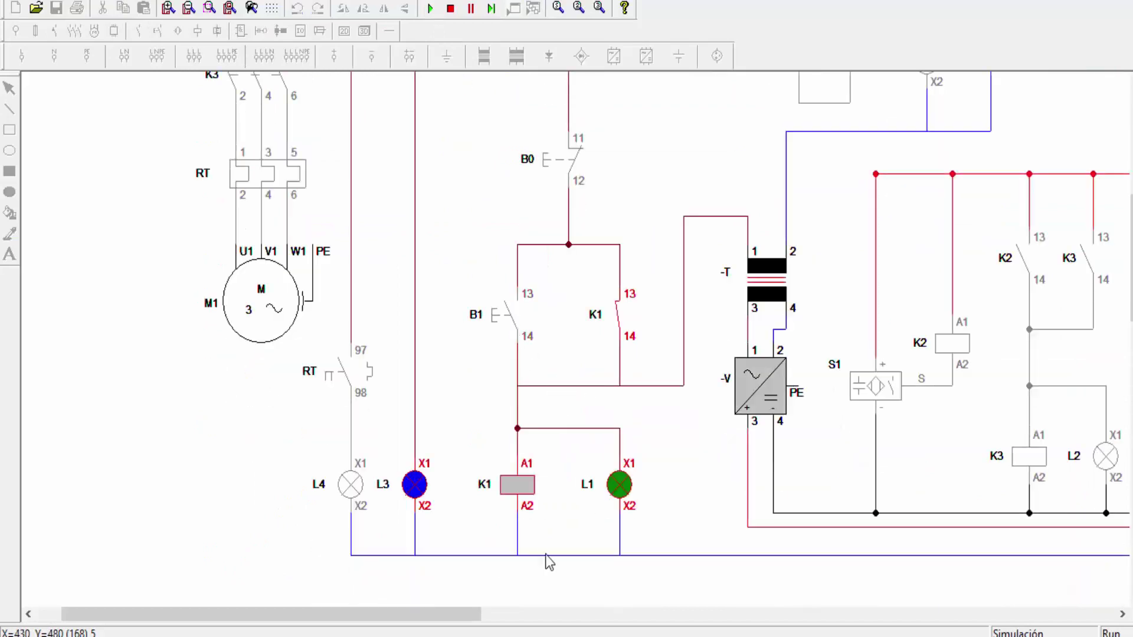
# Step: Outline the whole sensor relay stage with S1, K2, K3, K4 and KT1 in red
pyautogui.moveTo(468, 614); pyautogui.dragTo(546, 625)
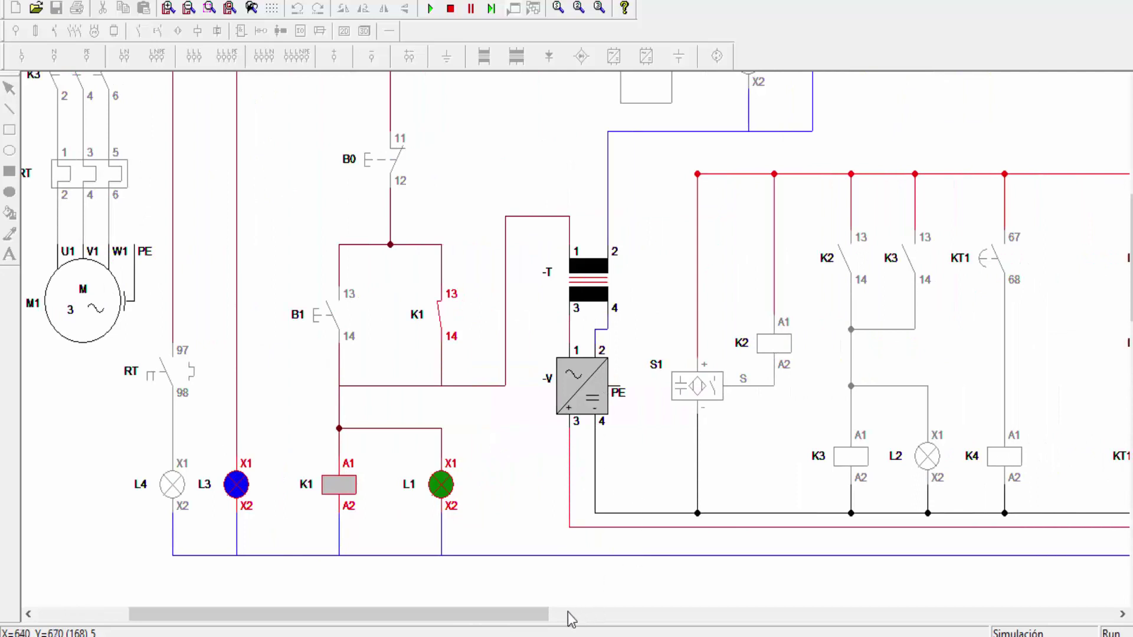
pyautogui.moveTo(567, 615); pyautogui.dragTo(677, 615)
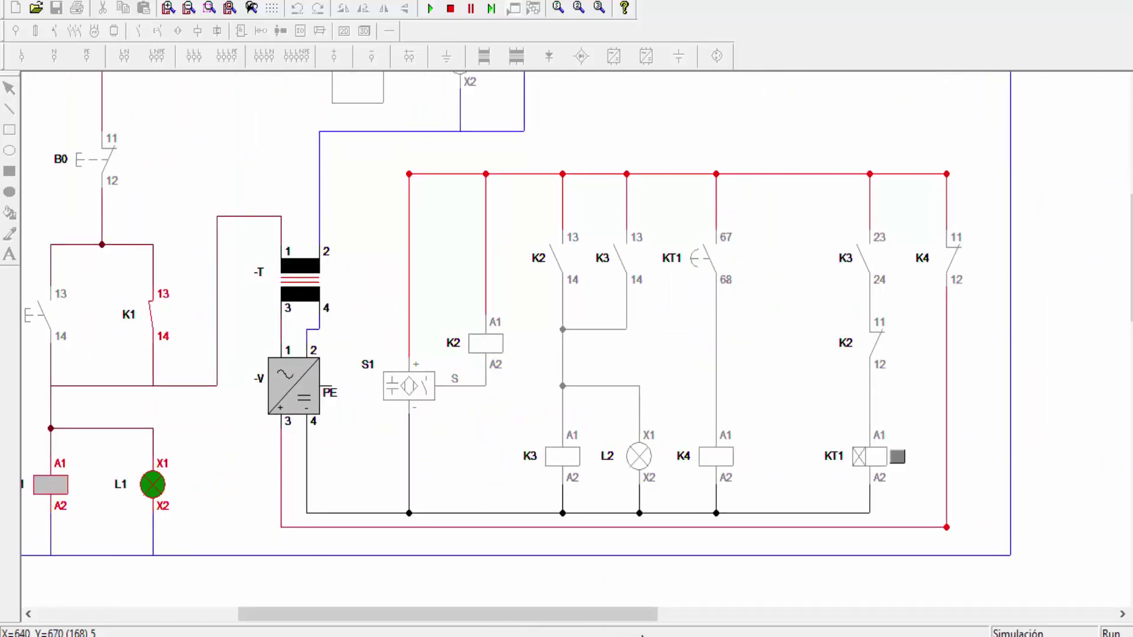
pyautogui.moveTo(358, 146); pyautogui.dragTo(985, 546)
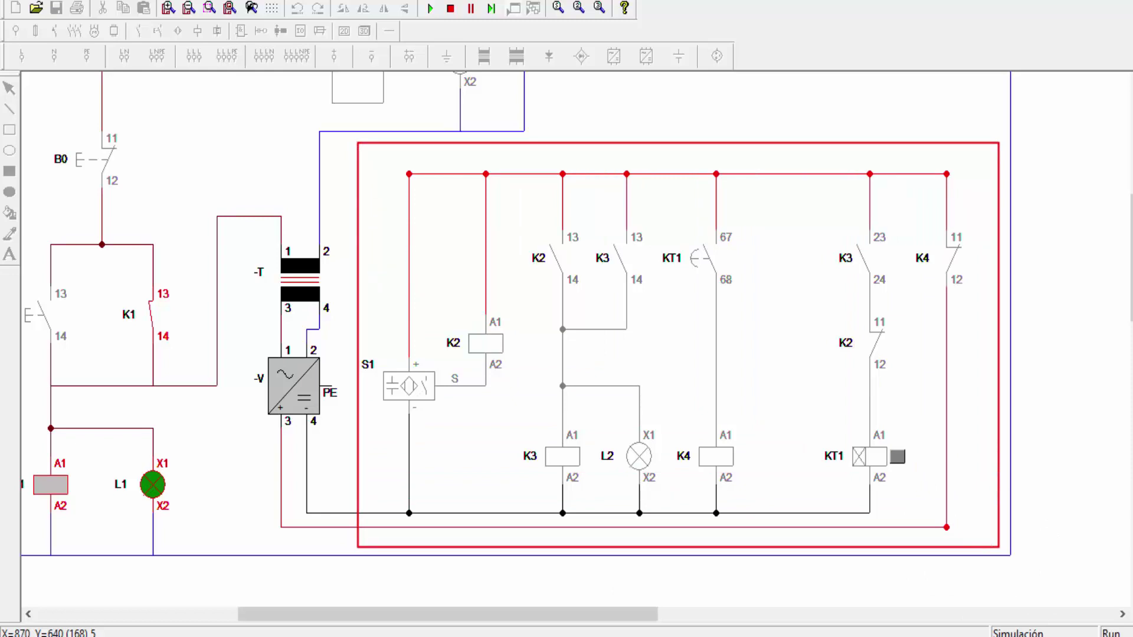
# Step: Box sensor S1 within the relay stage, then clear the red outlines
pyautogui.moveTo(357, 349); pyautogui.dragTo(455, 440)
pyautogui.click(850, 423)
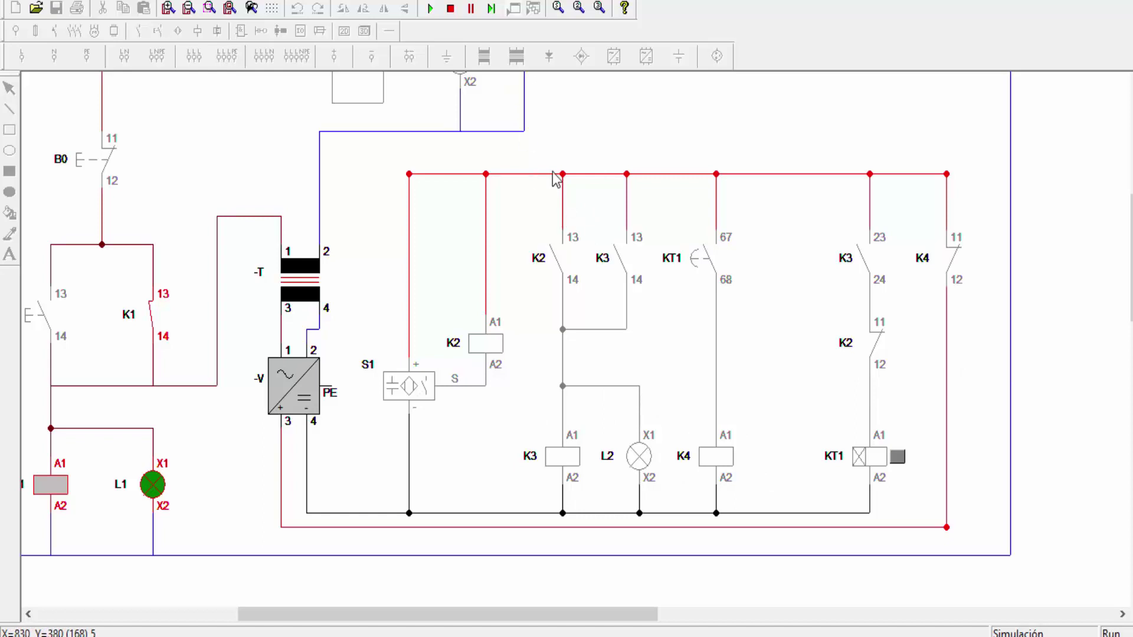
# Step: Stop the simulation and preview the pneumatic cylinder with valve without placing it
pyautogui.click(460, 9)
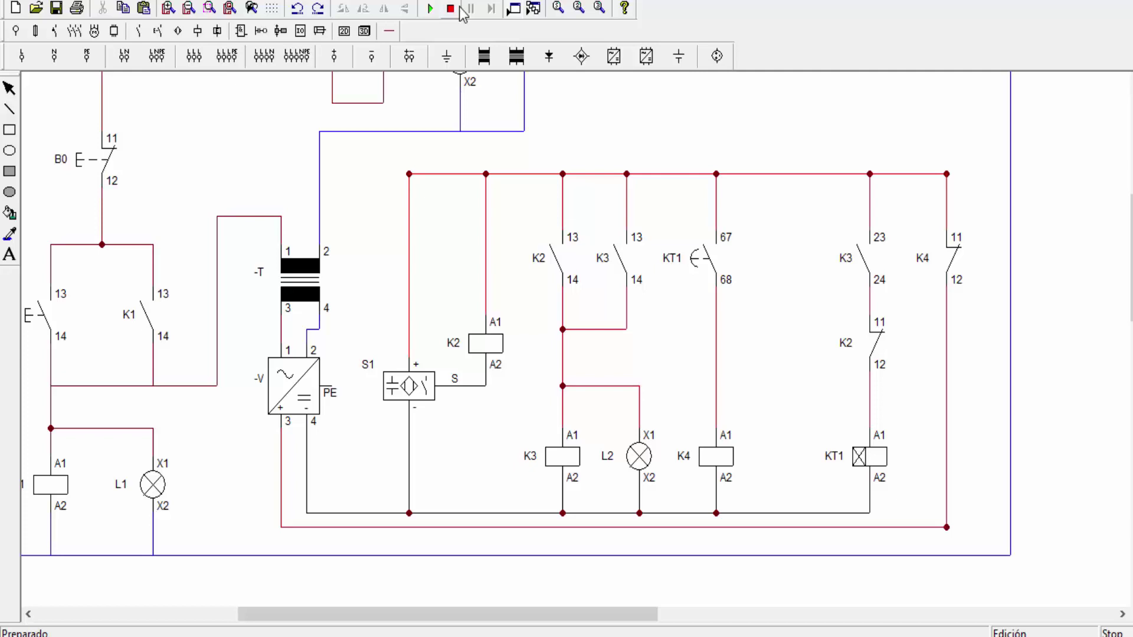
pyautogui.click(320, 32)
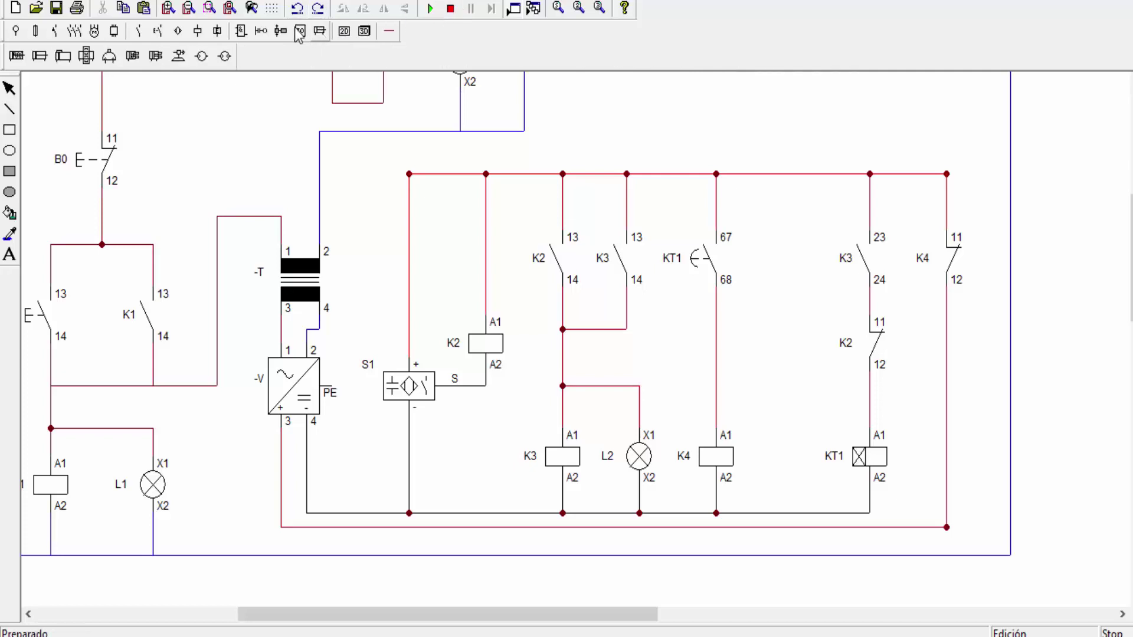
pyautogui.click(16, 57)
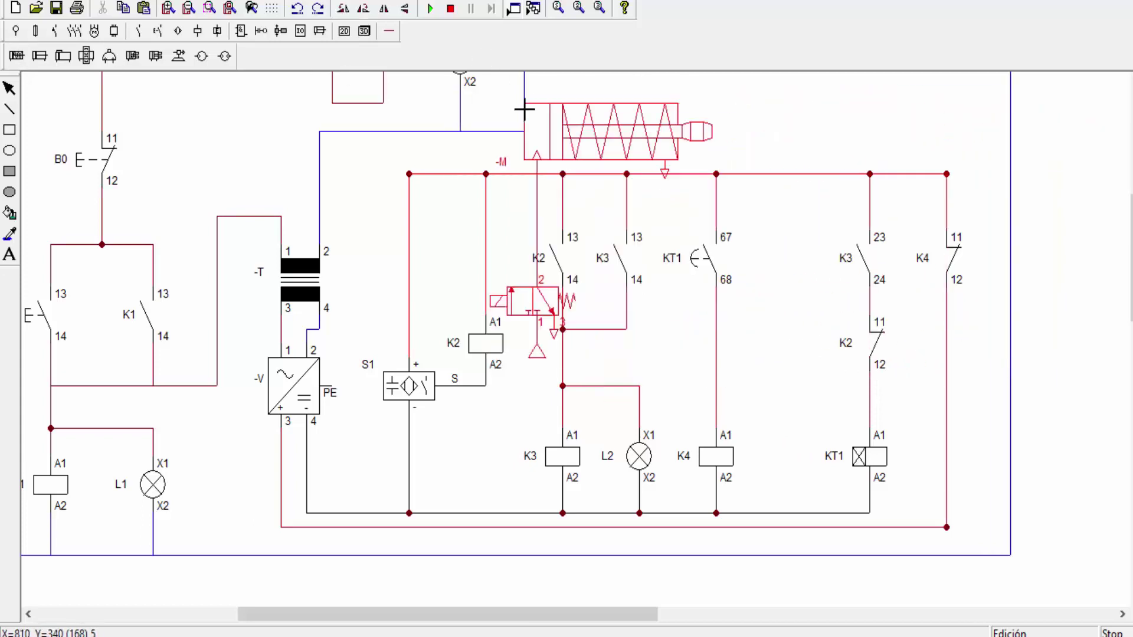
pyautogui.rightClick(524, 136)
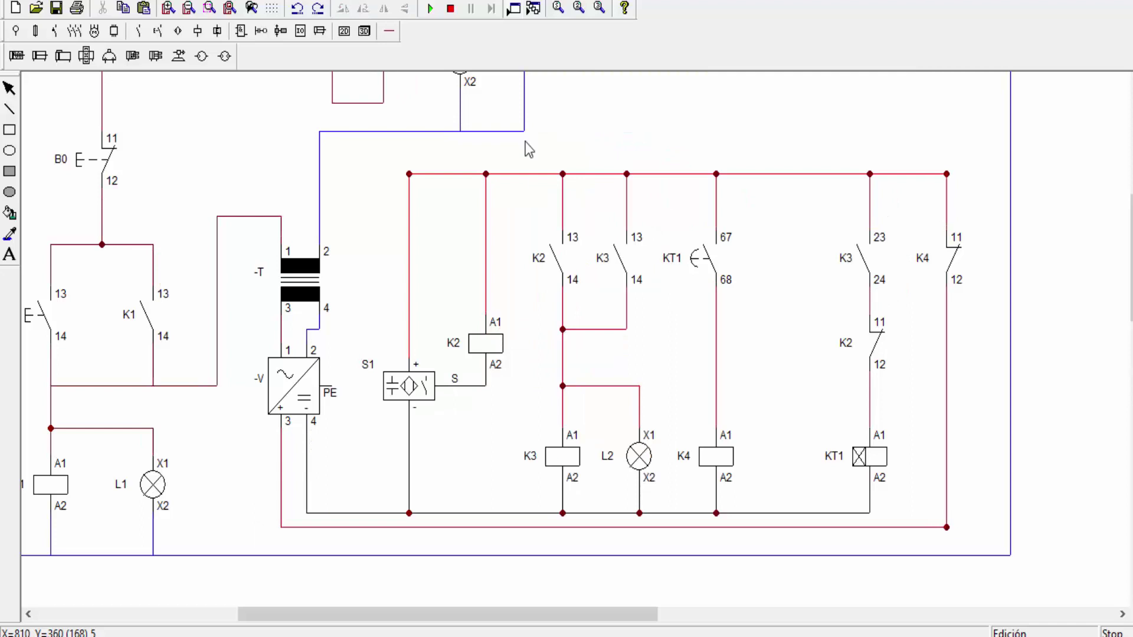
pyautogui.scroll(-3, 1121, 319)
pyautogui.scroll(2, 1124, 322)
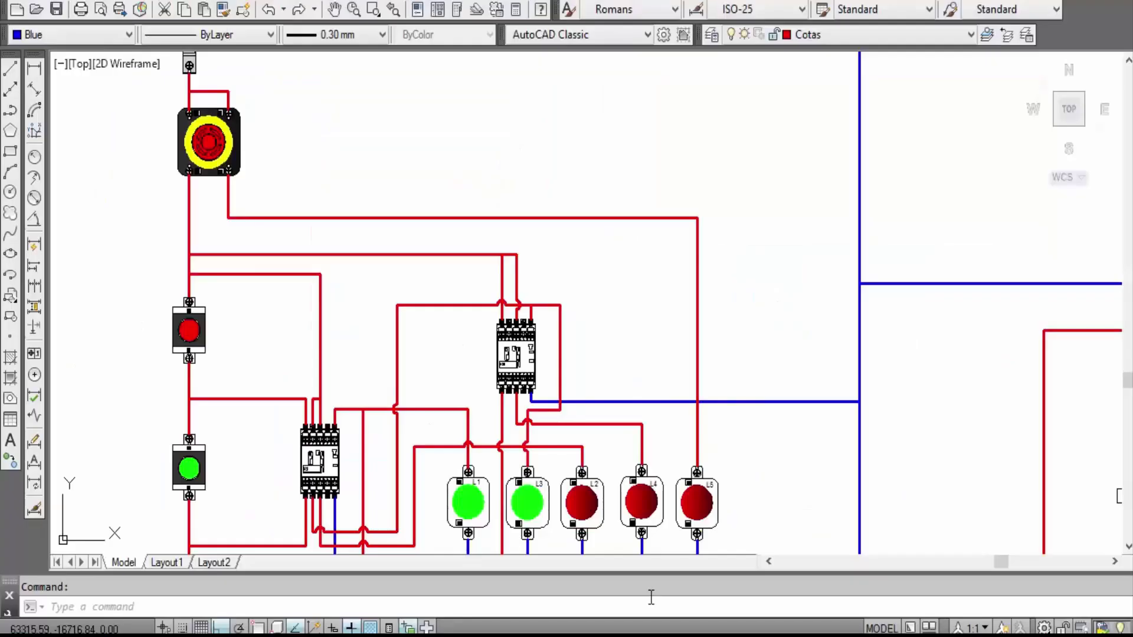
# Step: Zoom around the AutoCAD conveyor-belt photo, then return to the CADe SIMU schematic
pyautogui.scroll(-4, 465, 288)
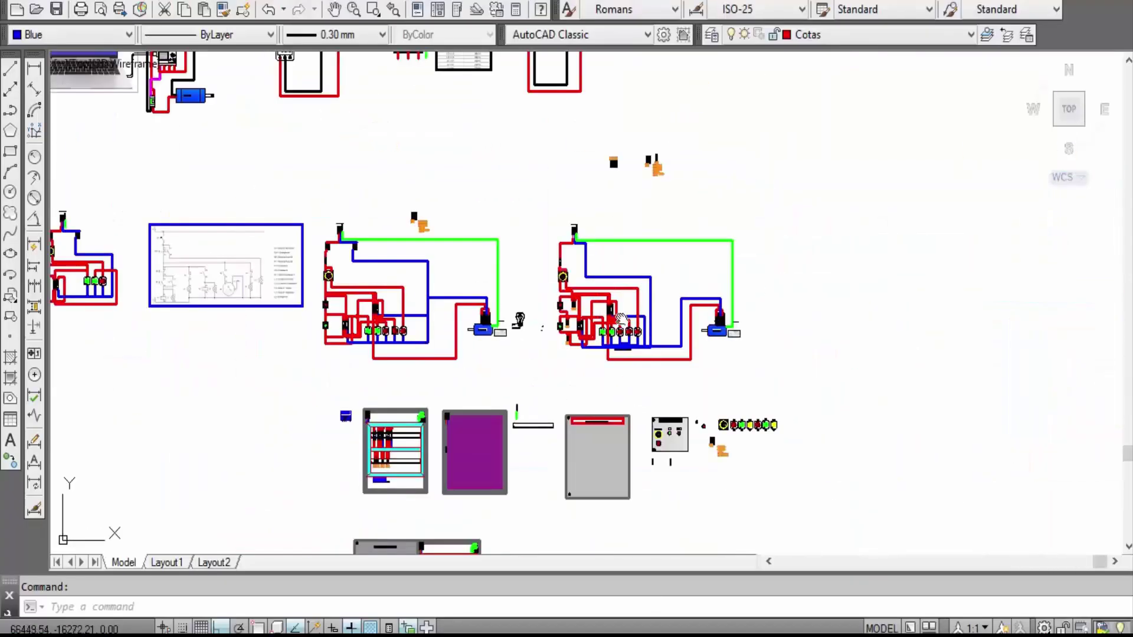
pyautogui.scroll(2, 698, 362)
pyautogui.scroll(3, 528, 181)
pyautogui.scroll(5, 528, 182)
pyautogui.scroll(4, 531, 180)
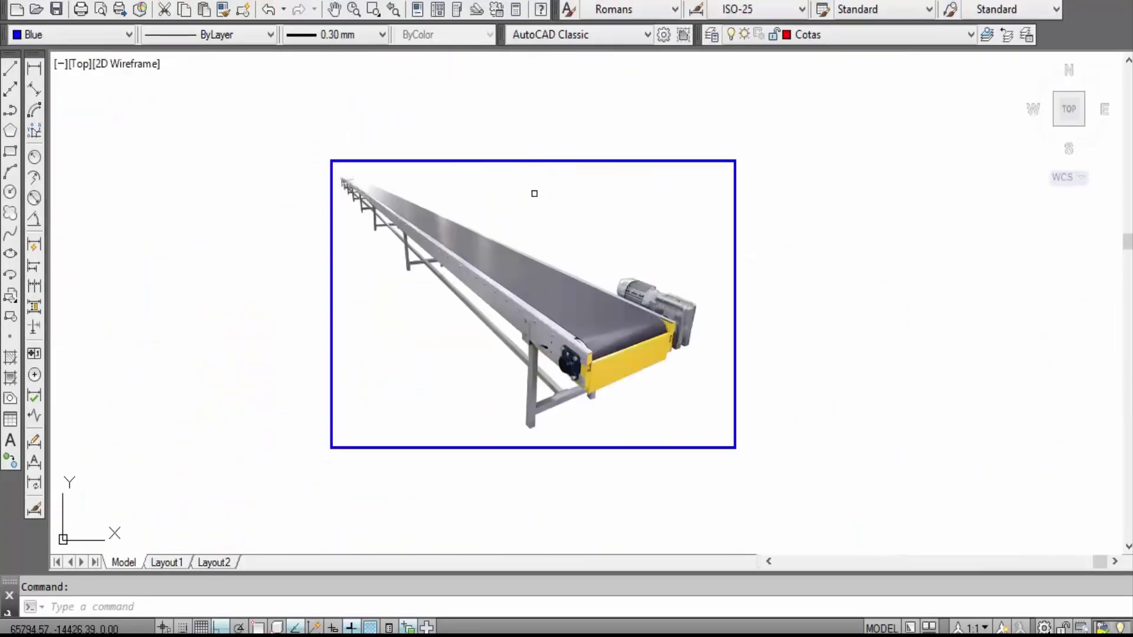
pyautogui.scroll(2, 525, 215)
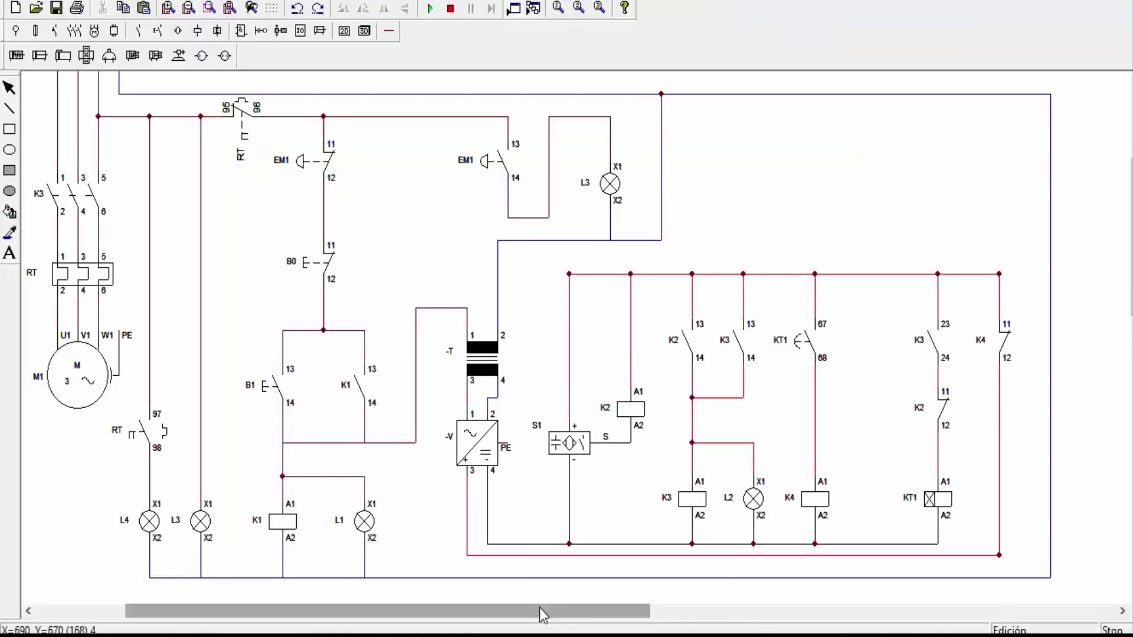
pyautogui.moveTo(542, 614); pyautogui.dragTo(537, 626)
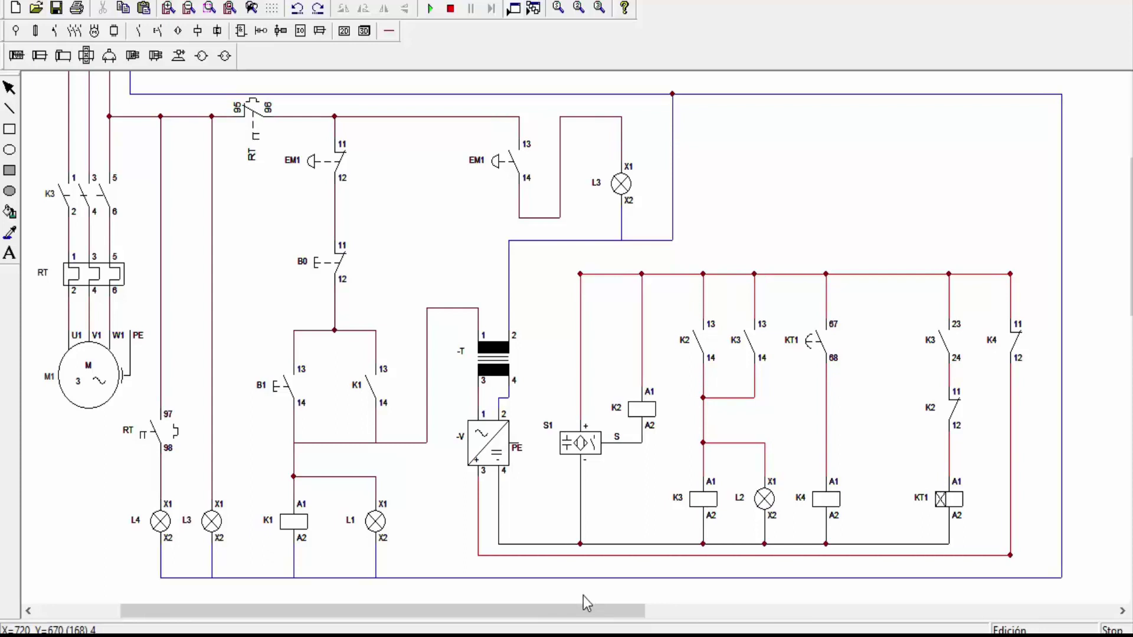
pyautogui.moveTo(600, 610); pyautogui.dragTo(626, 611)
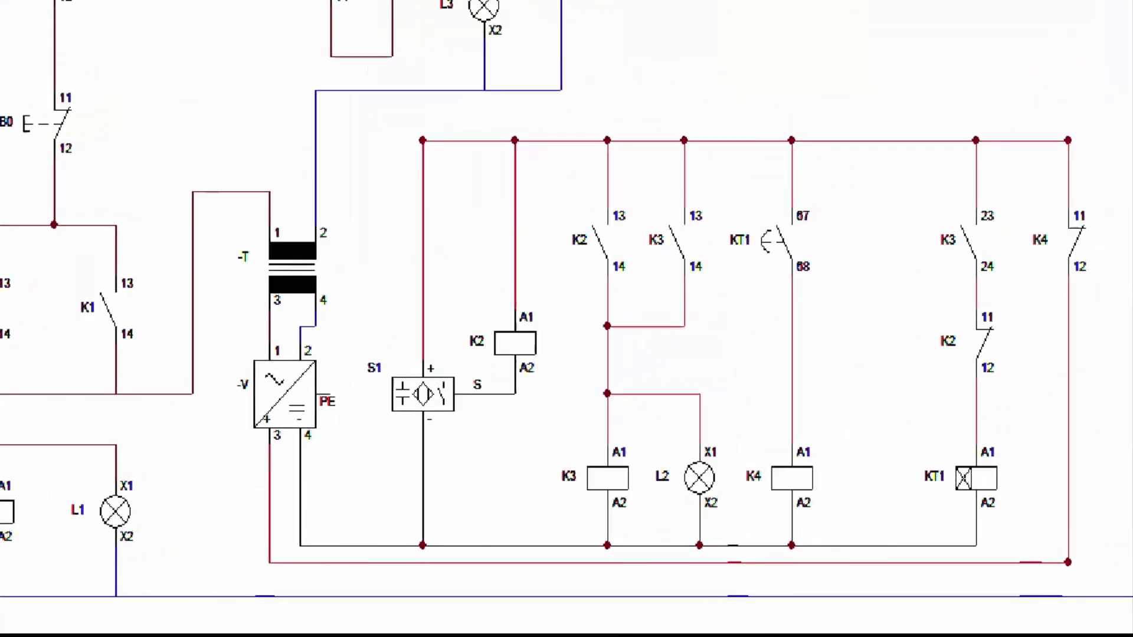
pyautogui.keyDown('ctrl'); pyautogui.moveTo(345, 103); pyautogui.dragTo(732, 455); pyautogui.keyUp('ctrl')
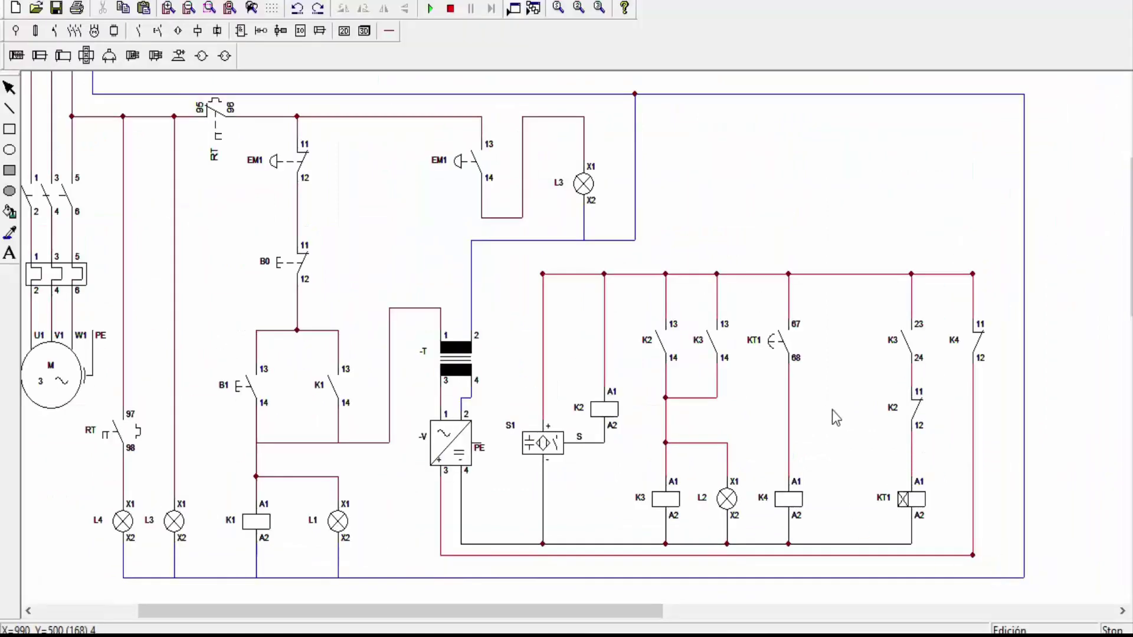
pyautogui.scroll(1, 833, 409)
pyautogui.scroll(-2, 568, 569)
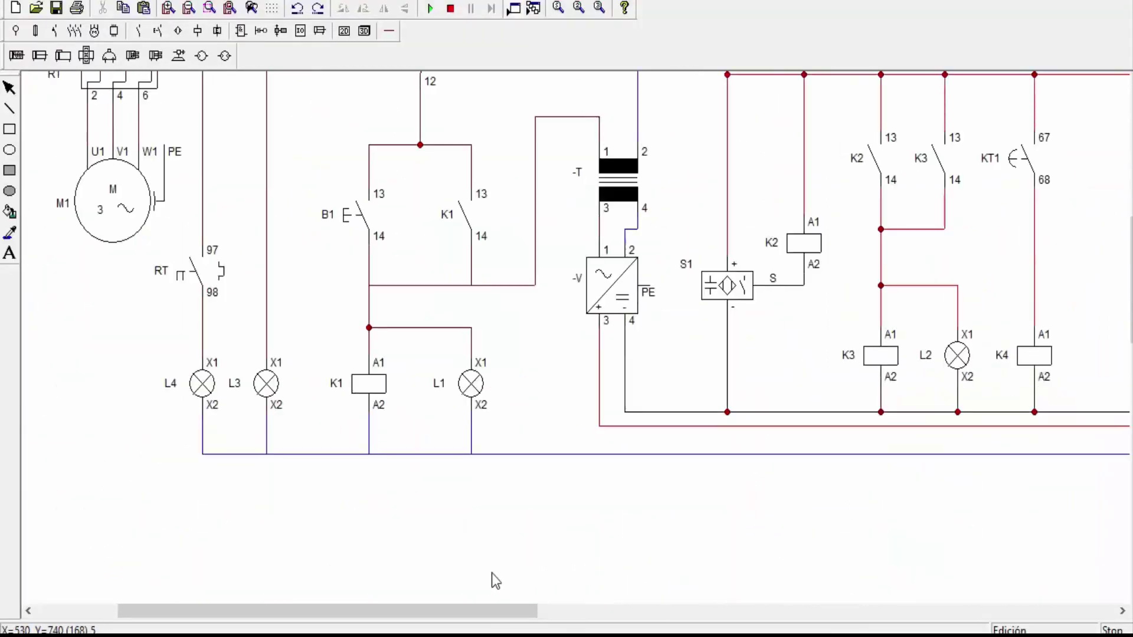
pyautogui.scroll(-2, 491, 572)
pyautogui.moveTo(499, 611); pyautogui.dragTo(615, 603)
pyautogui.scroll(1, 649, 564)
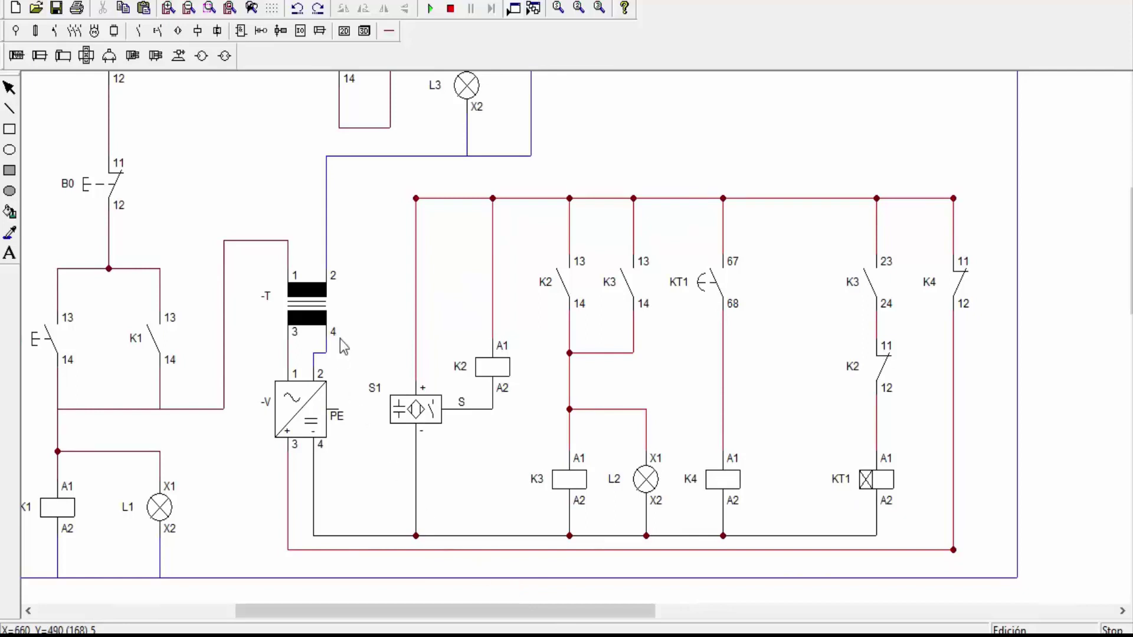
pyautogui.moveTo(354, 267); pyautogui.dragTo(415, 178)
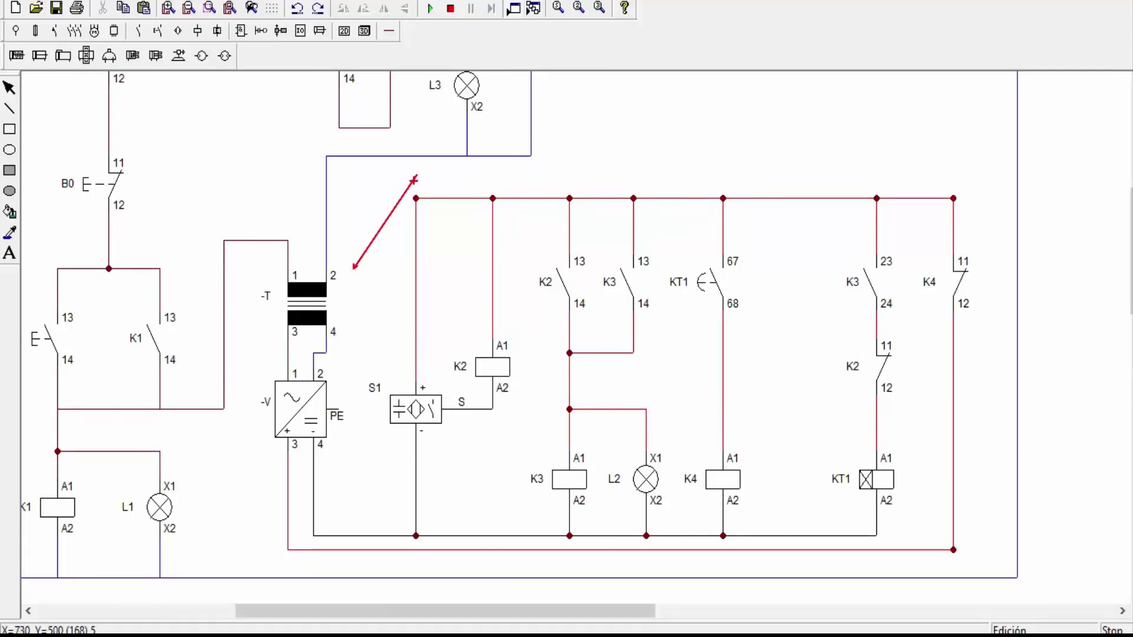
pyautogui.moveTo(330, 372); pyautogui.dragTo(384, 311)
pyautogui.hotkey('ctrl', 'z')
pyautogui.hotkey('ctrl', 'z')
# Step: Simulate the circuit and press B1 so K1 latches and L1 lights green
pyautogui.moveTo(520, 608); pyautogui.dragTo(320, 608)
pyautogui.click(431, 9)
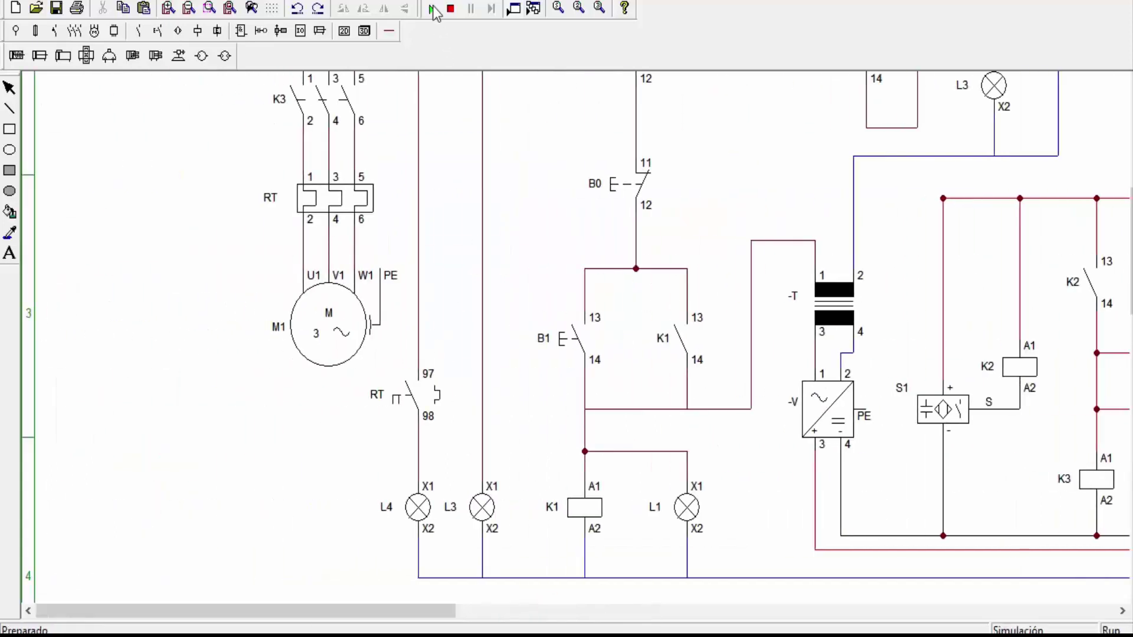
pyautogui.scroll(2, 455, 134)
pyautogui.scroll(1, 399, 331)
pyautogui.scroll(1, 341, 193)
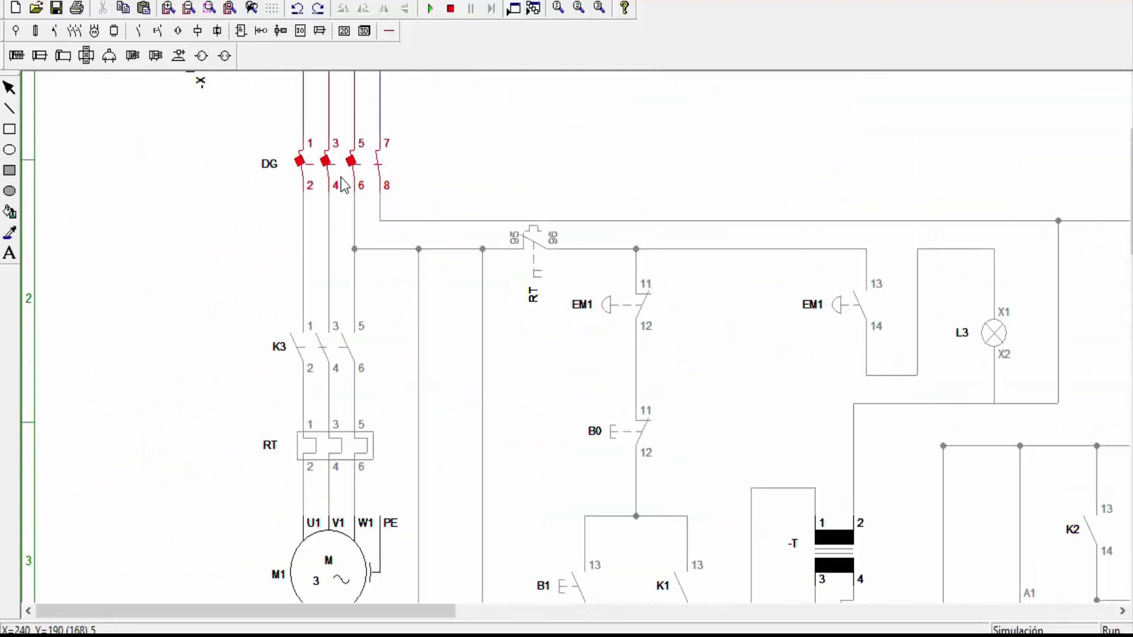
pyautogui.moveTo(409, 608); pyautogui.dragTo(519, 608)
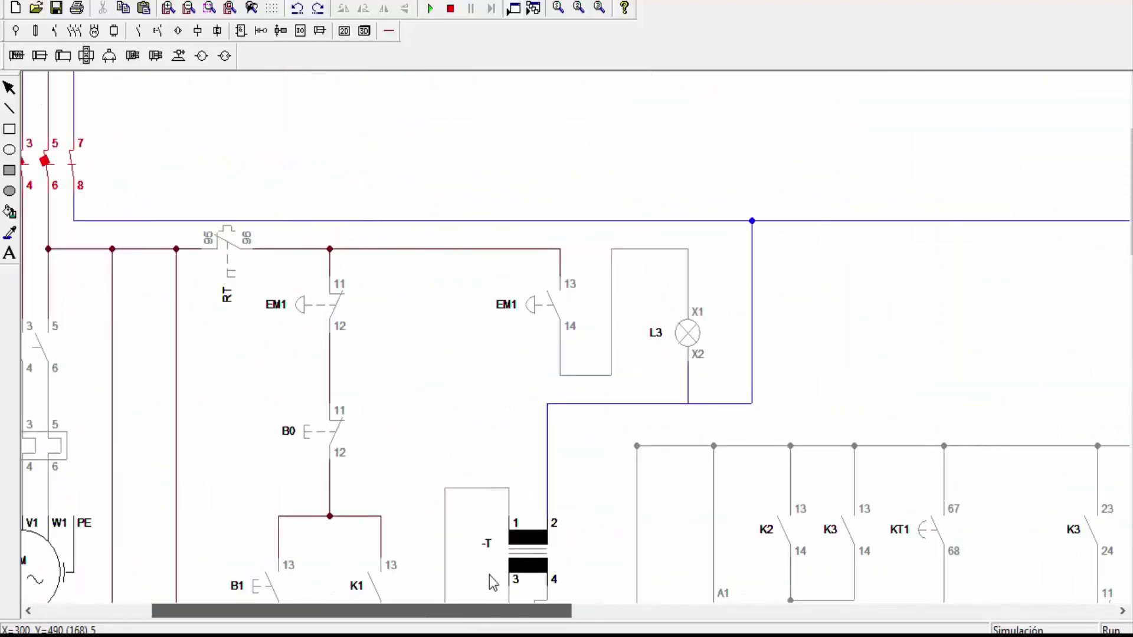
pyautogui.scroll(-2, 490, 575)
pyautogui.click(269, 479)
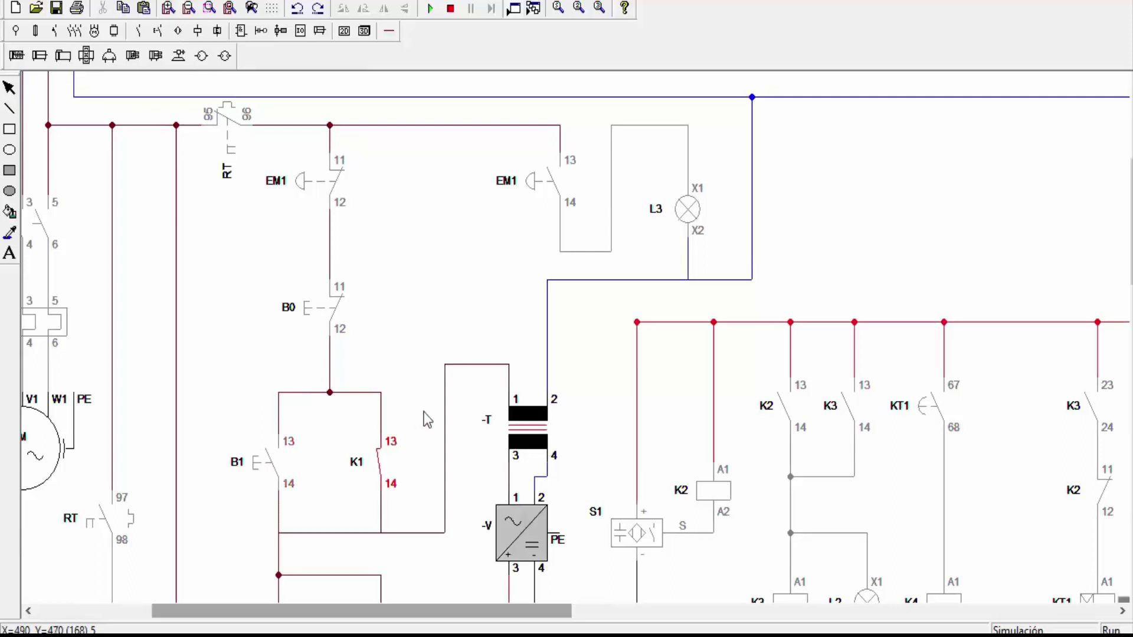
pyautogui.scroll(-2, 437, 419)
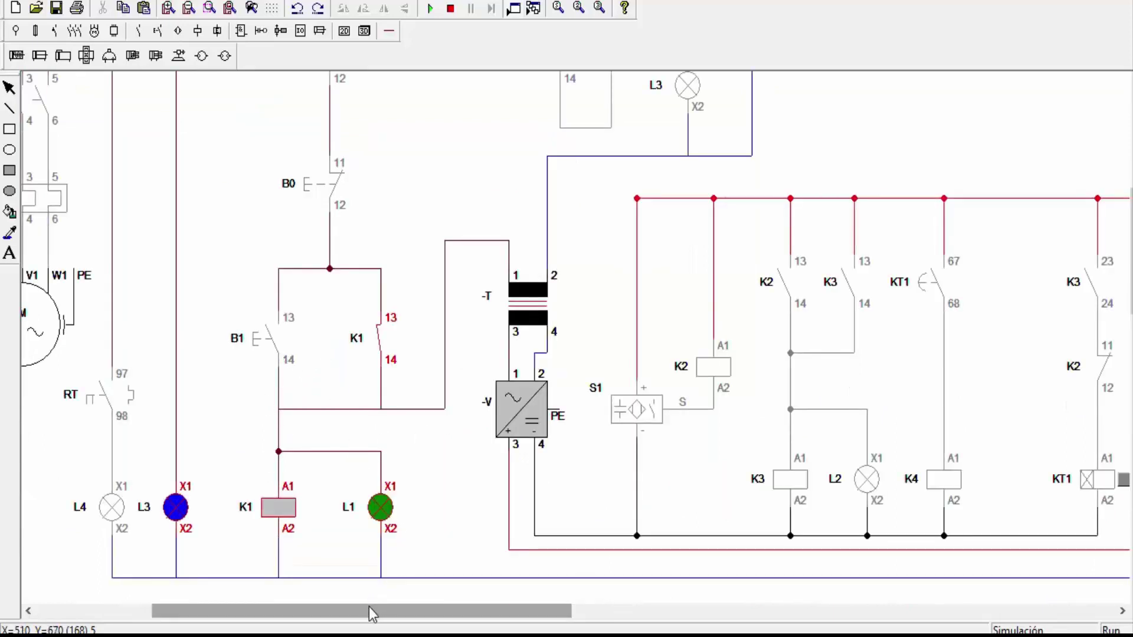
pyautogui.moveTo(372, 613)
pyautogui.mouseDown()
pyautogui.moveTo(341, 610)
pyautogui.moveTo(456, 611)
pyautogui.mouseUp()
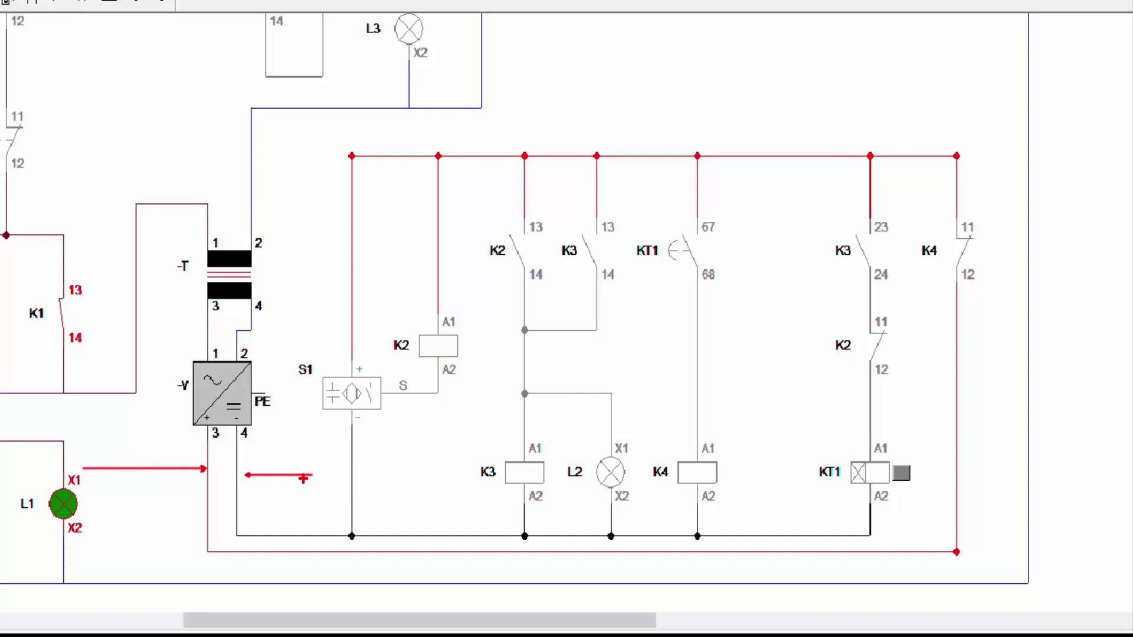
pyautogui.hotkey('ctrl', 'z')
pyautogui.hotkey('ctrl', 'z')
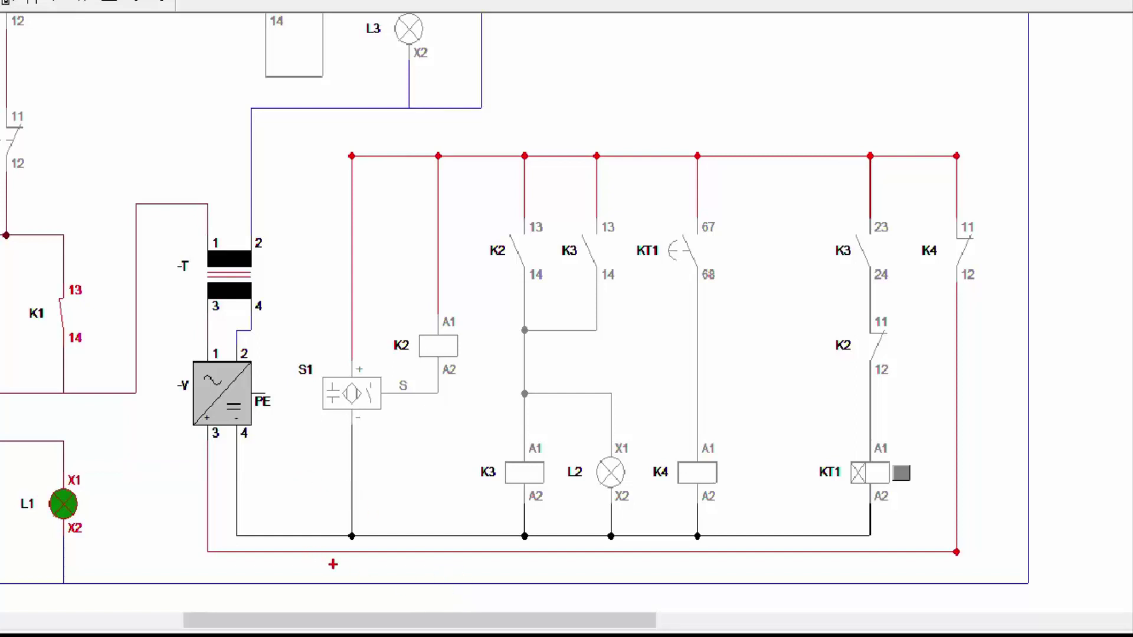
pyautogui.moveTo(348, 558); pyautogui.dragTo(322, 590)
pyautogui.moveTo(981, 545); pyautogui.dragTo(1012, 568)
pyautogui.moveTo(318, 124); pyautogui.dragTo(989, 190)
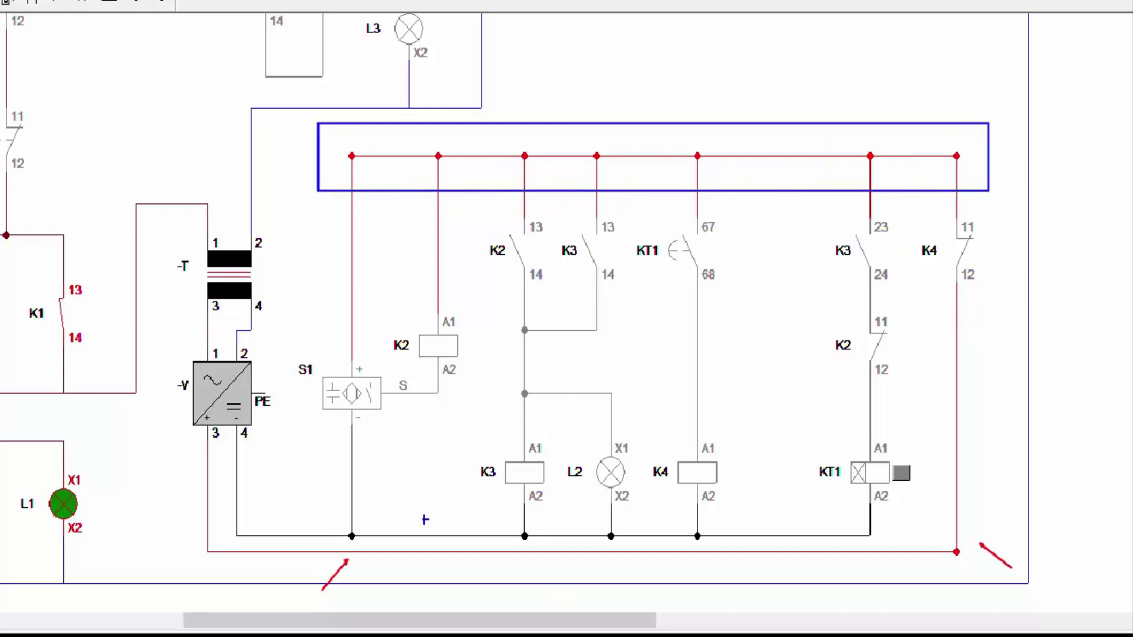
pyautogui.moveTo(316, 447); pyautogui.dragTo(241, 485)
pyautogui.moveTo(311, 515); pyautogui.dragTo(904, 546)
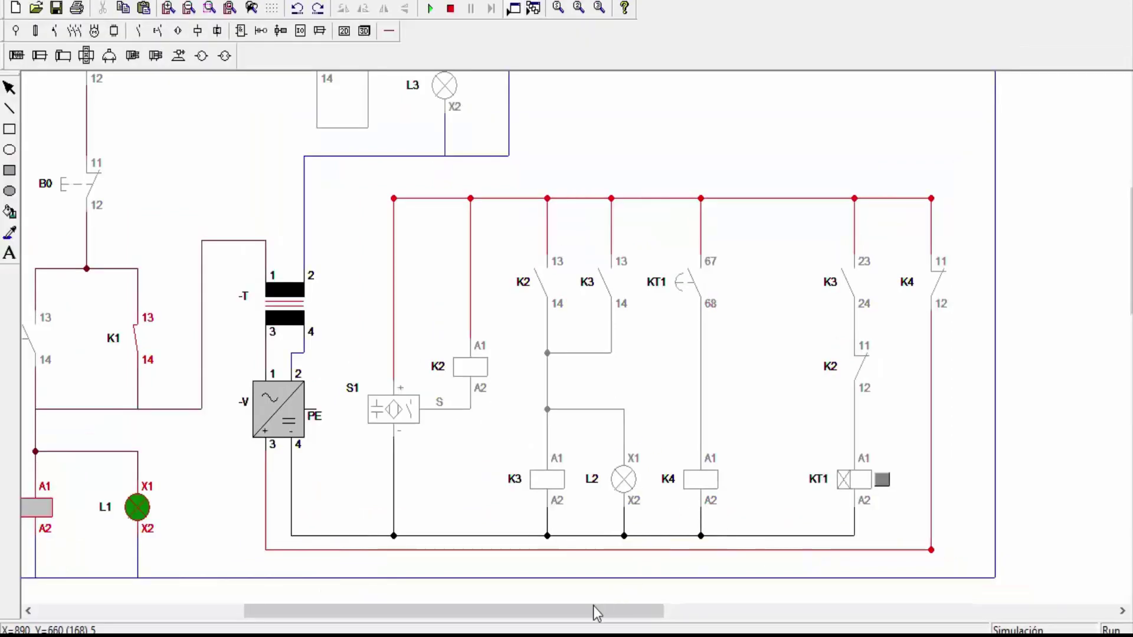
pyautogui.moveTo(595, 613); pyautogui.dragTo(599, 614)
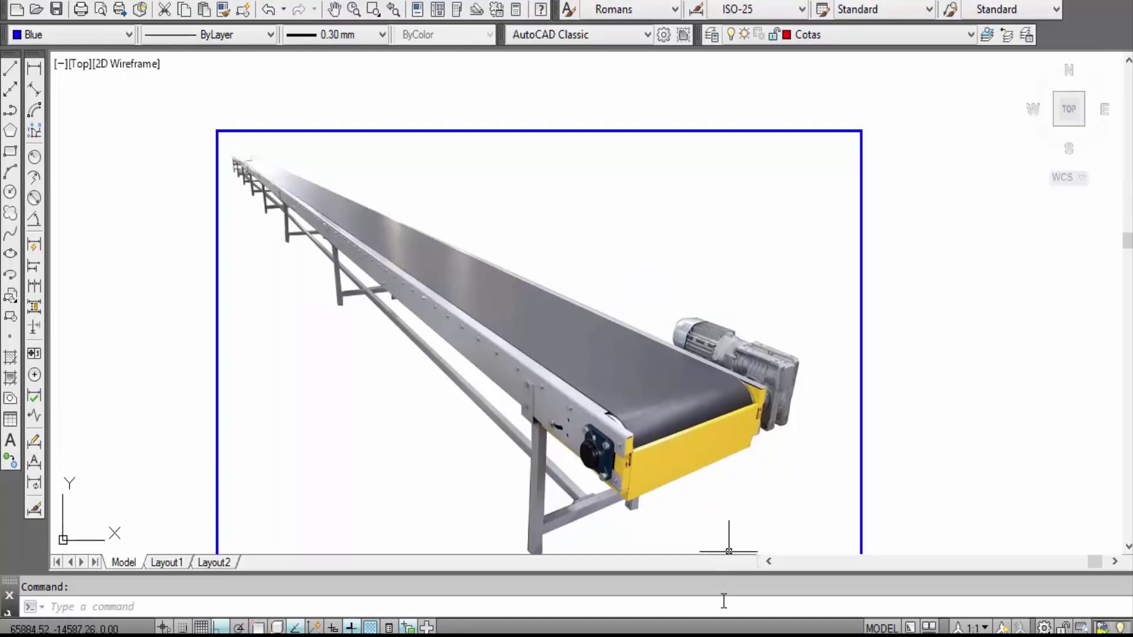
# Step: Switch from the AutoCAD conveyor picture back to the running CADe SIMU circuit
pyautogui.click(755, 564)
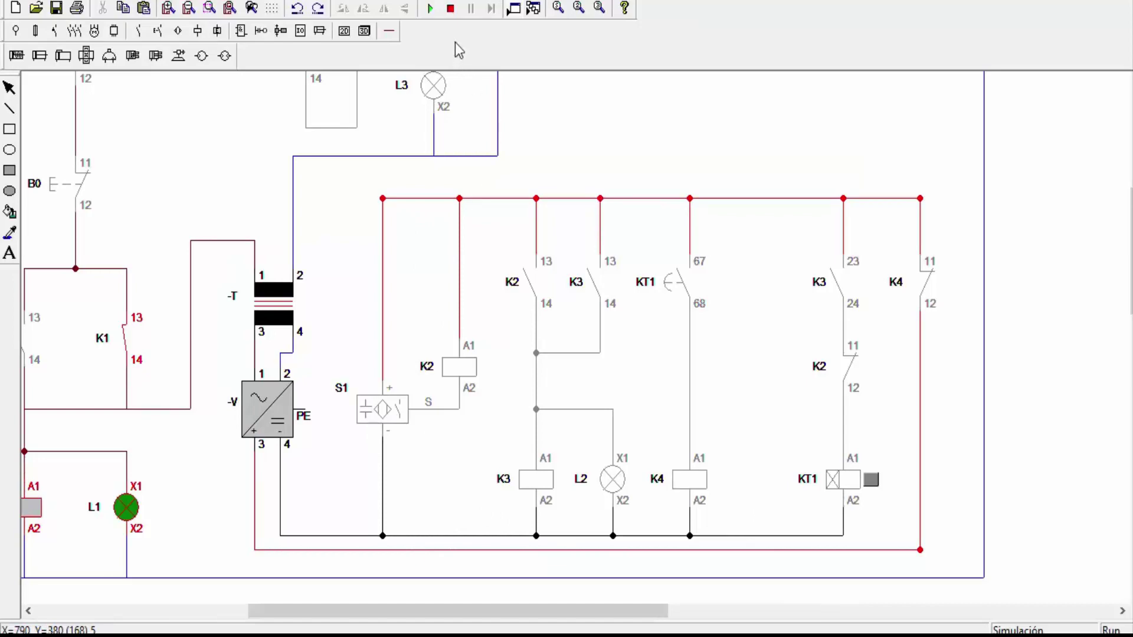
# Step: Stop the simulation and write an 'NPN' note below sensor S1
pyautogui.click(450, 8)
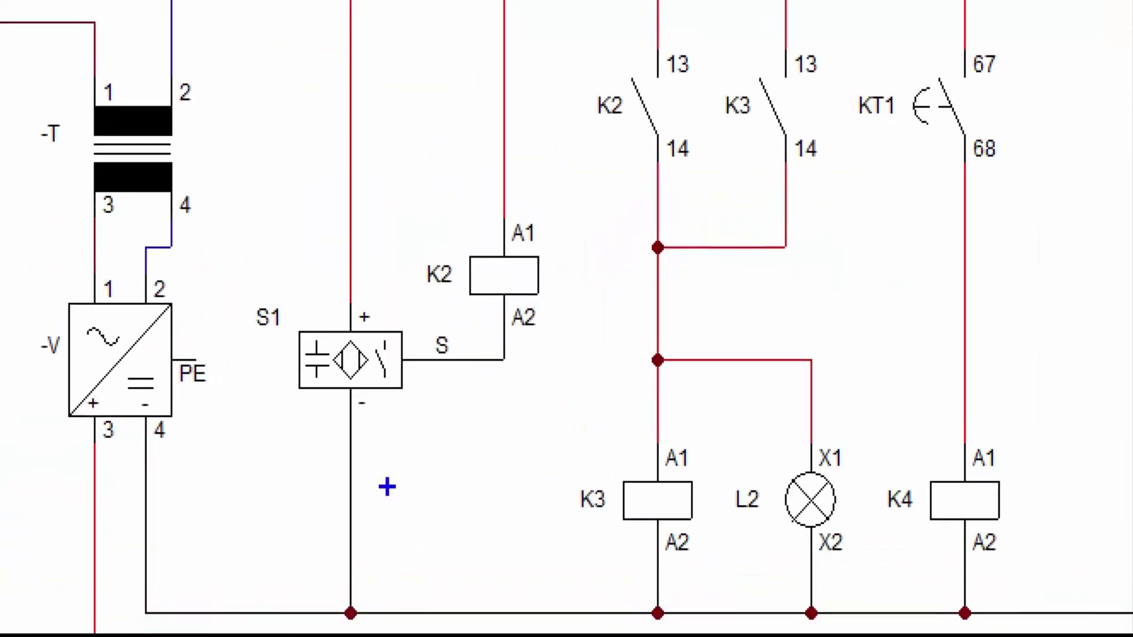
pyautogui.click(379, 488)
pyautogui.write('NPN')
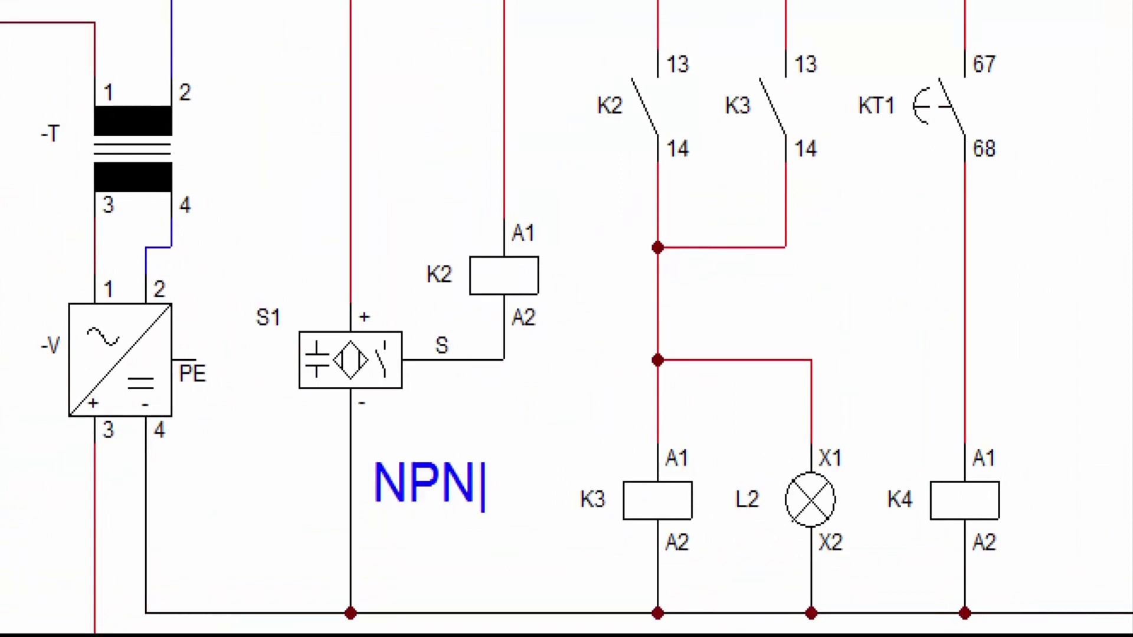
pyautogui.press('Return')
# Step: Annotate S1 with arrows to its signal wire and -V supply, a 'PNP' note and a box
pyautogui.keyDown('ctrl'); pyautogui.keyDown('shift'); pyautogui.moveTo(461, 374); pyautogui.dragTo(624, 557); pyautogui.keyUp('shift'); pyautogui.keyUp('ctrl')
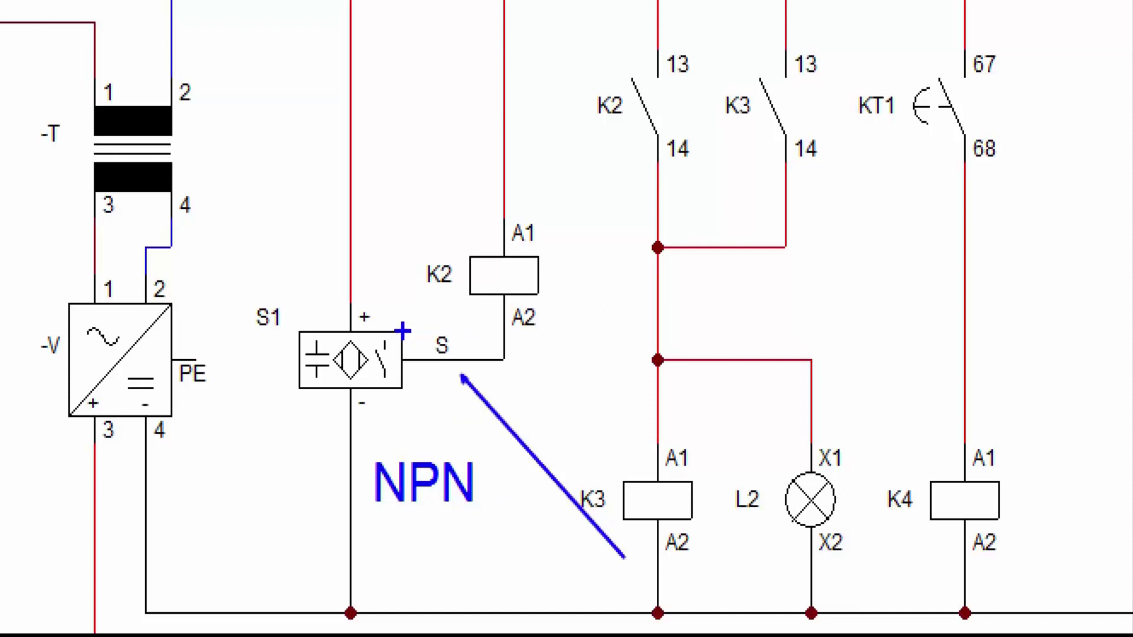
pyautogui.write('rt')
pyautogui.write('P')
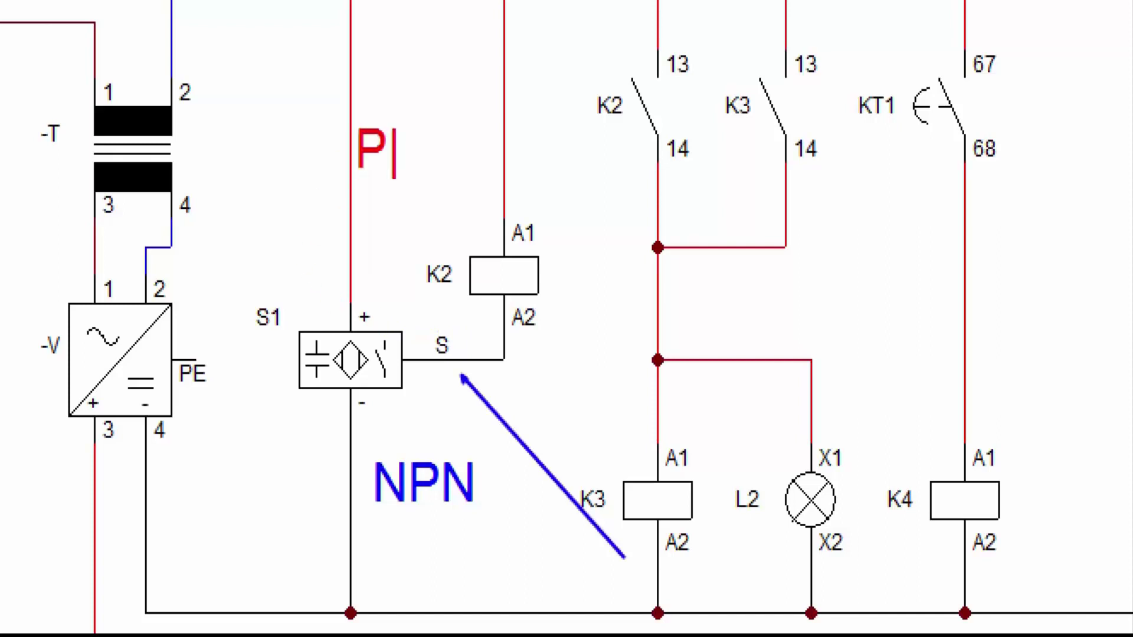
pyautogui.write('NP')
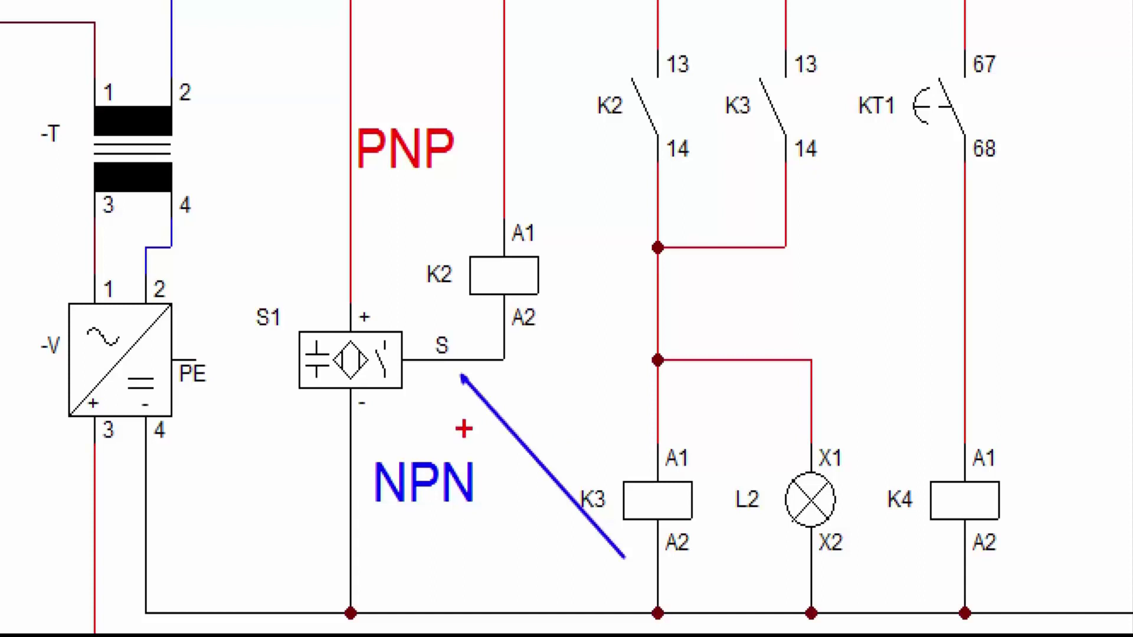
pyautogui.moveTo(433, 435)
pyautogui.mouseDown()
pyautogui.moveTo(487, 564)
pyautogui.moveTo(491, 542)
pyautogui.mouseUp()
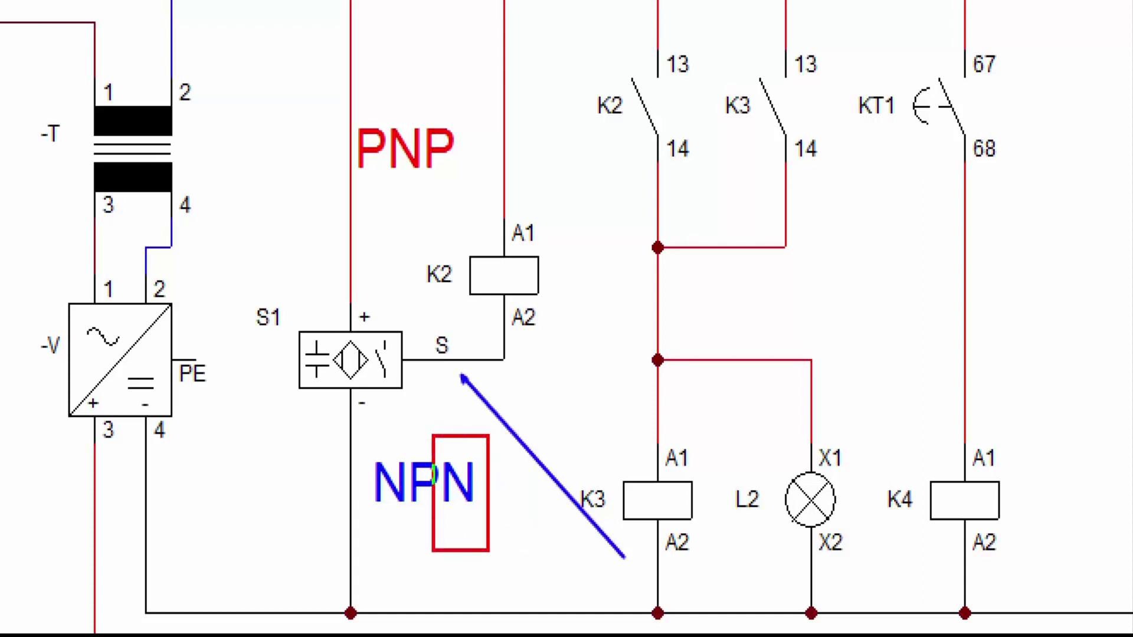
pyautogui.moveTo(81, 320); pyautogui.dragTo(255, 339)
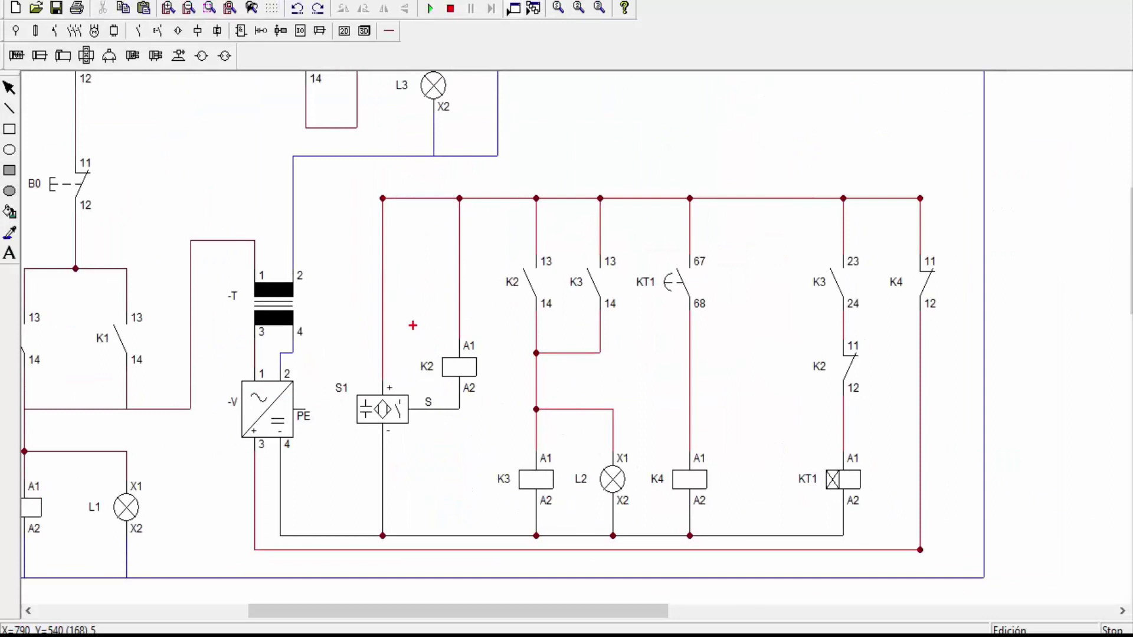
pyautogui.moveTo(412, 324); pyautogui.dragTo(498, 400)
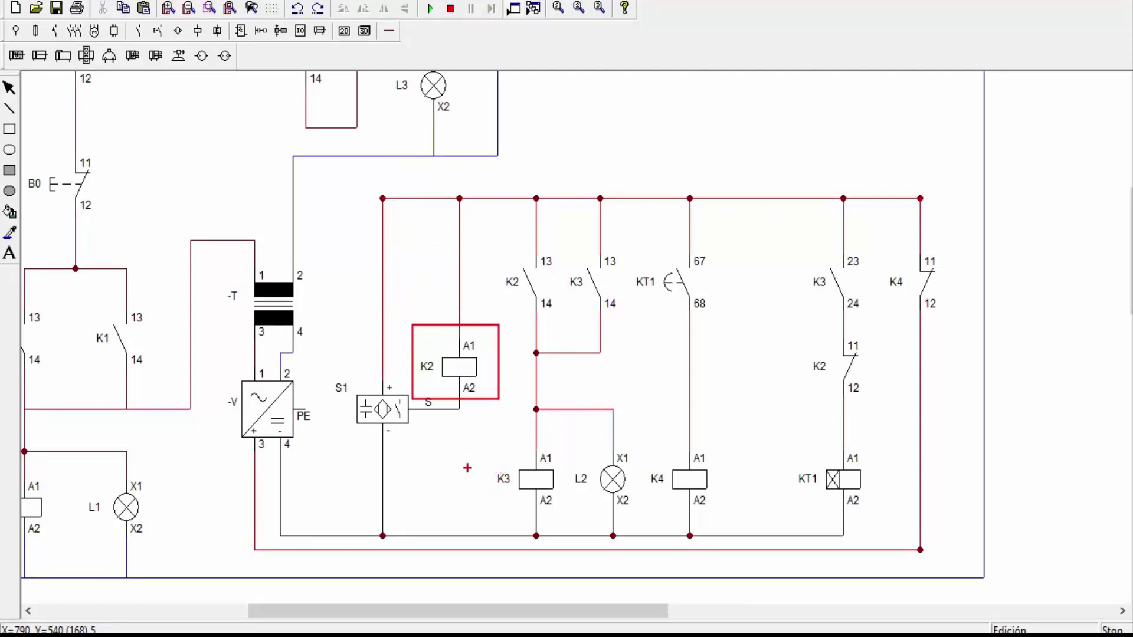
pyautogui.click(470, 489)
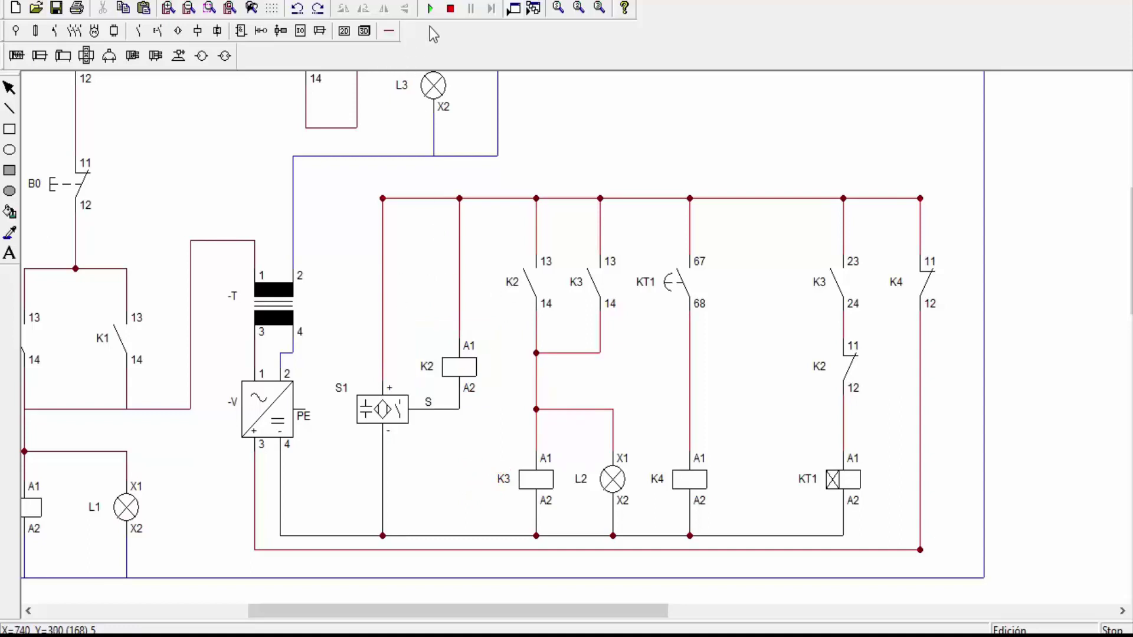
# Step: Restart the simulation and close main breaker DG
pyautogui.click(430, 9)
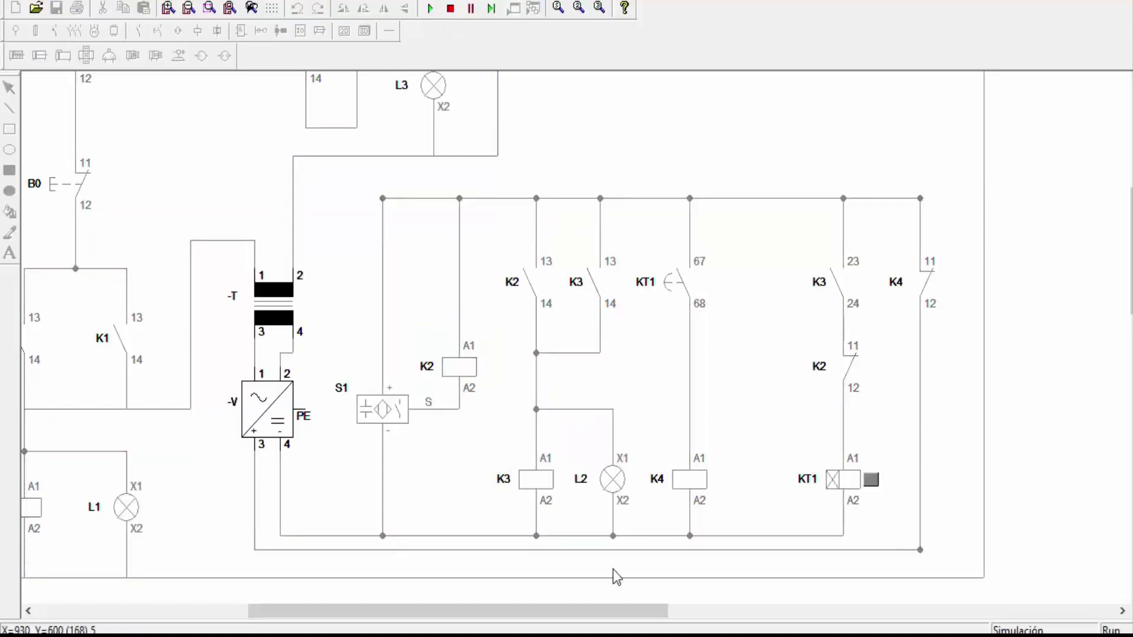
pyautogui.moveTo(481, 616); pyautogui.dragTo(301, 615)
pyautogui.scroll(5, 437, 384)
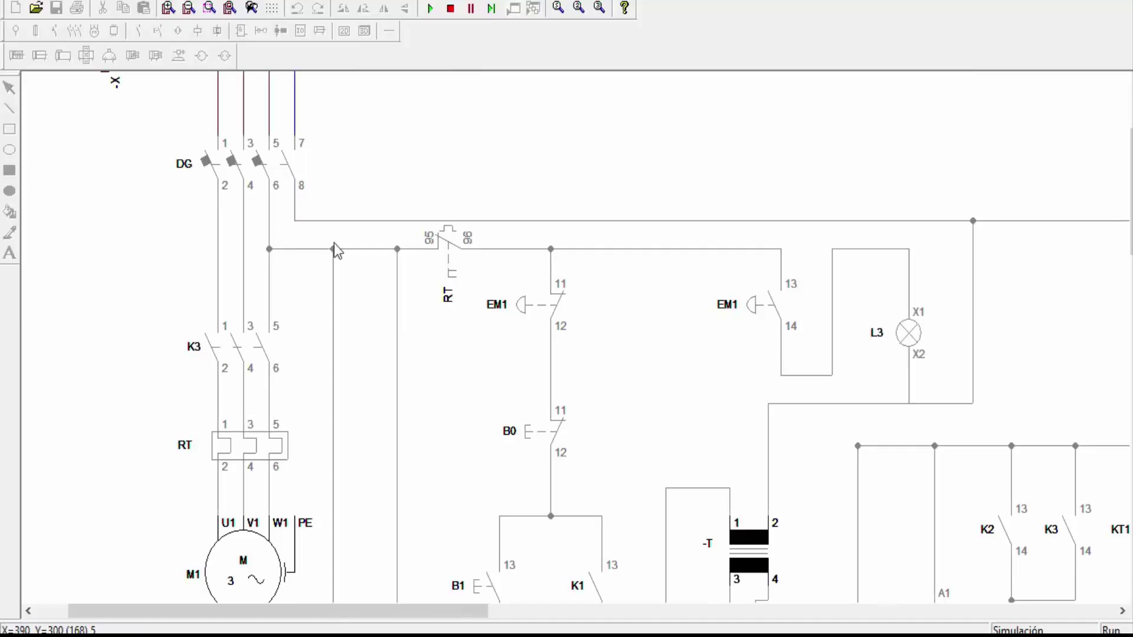
pyautogui.click(220, 157)
# Step: Latch K1 with start button B1, then outline K4's 11-12 contact in the relay stage
pyautogui.scroll(-5, 514, 284)
pyautogui.click(498, 346)
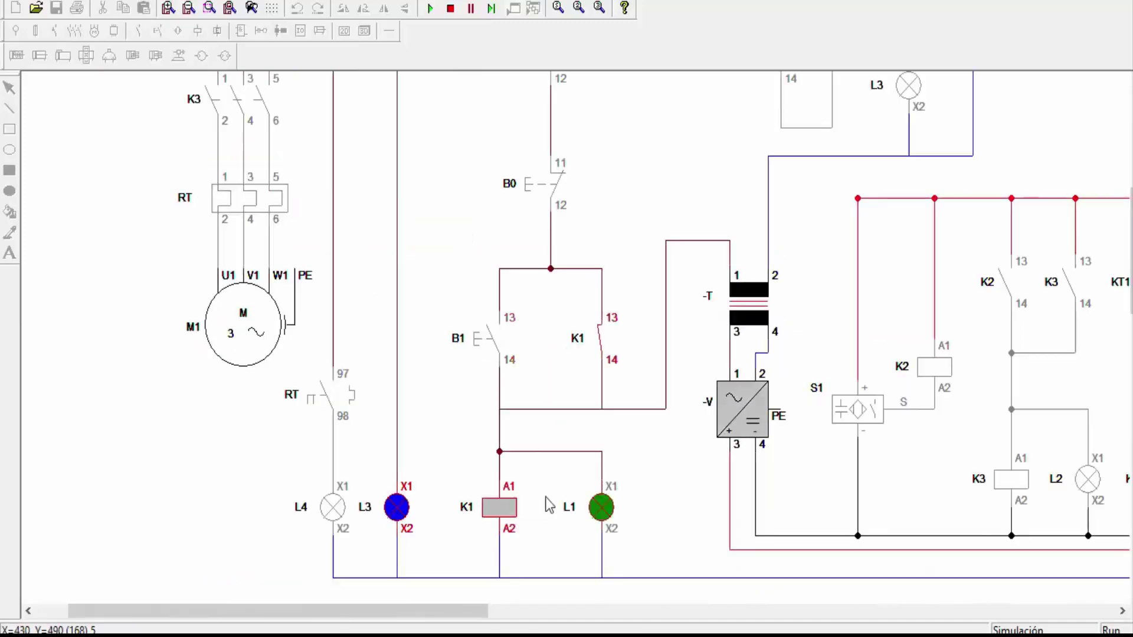
pyautogui.moveTo(465, 610); pyautogui.dragTo(660, 611)
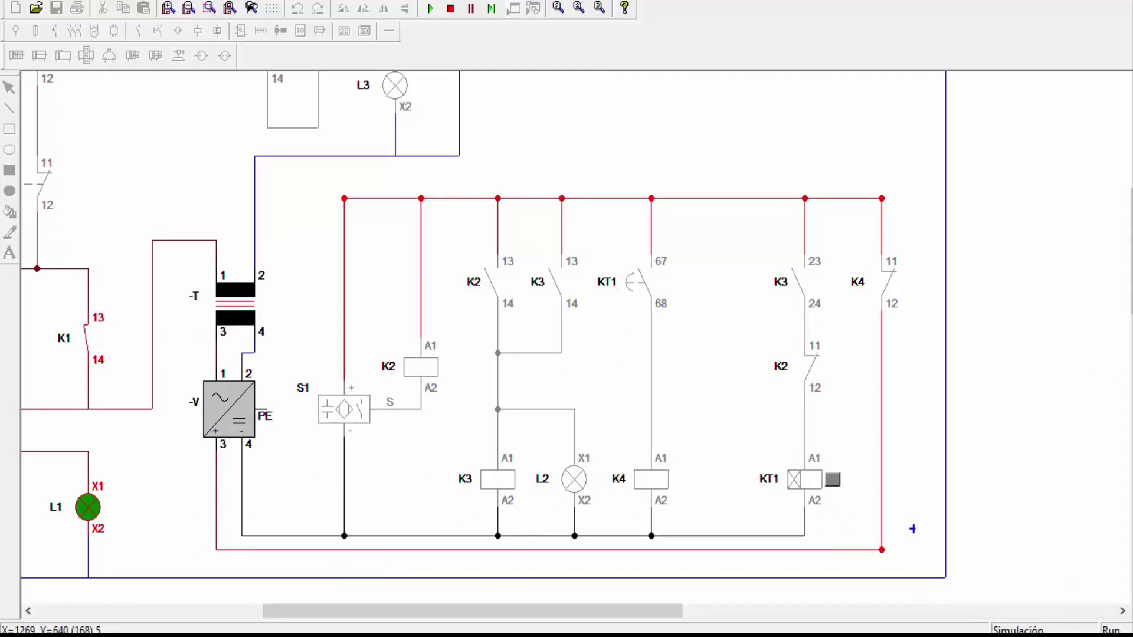
pyautogui.moveTo(842, 252); pyautogui.dragTo(934, 330)
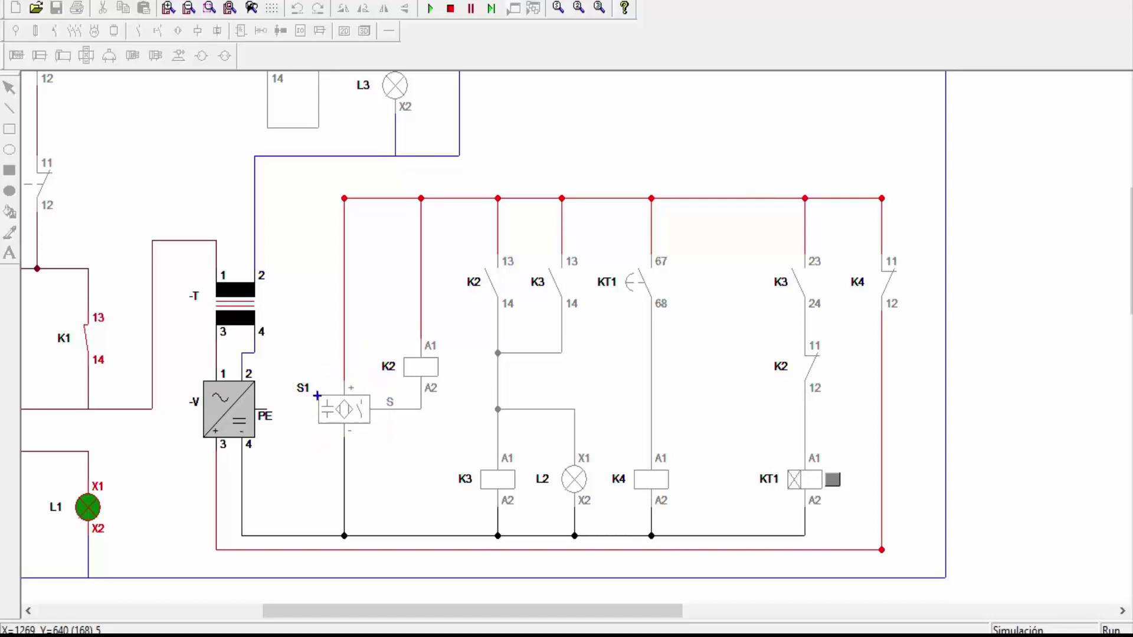
# Step: Annotate sensor S1, its wire to the K2 coil, and K2's 13–14 and 11–12 contacts
pyautogui.moveTo(287, 275); pyautogui.dragTo(316, 489)
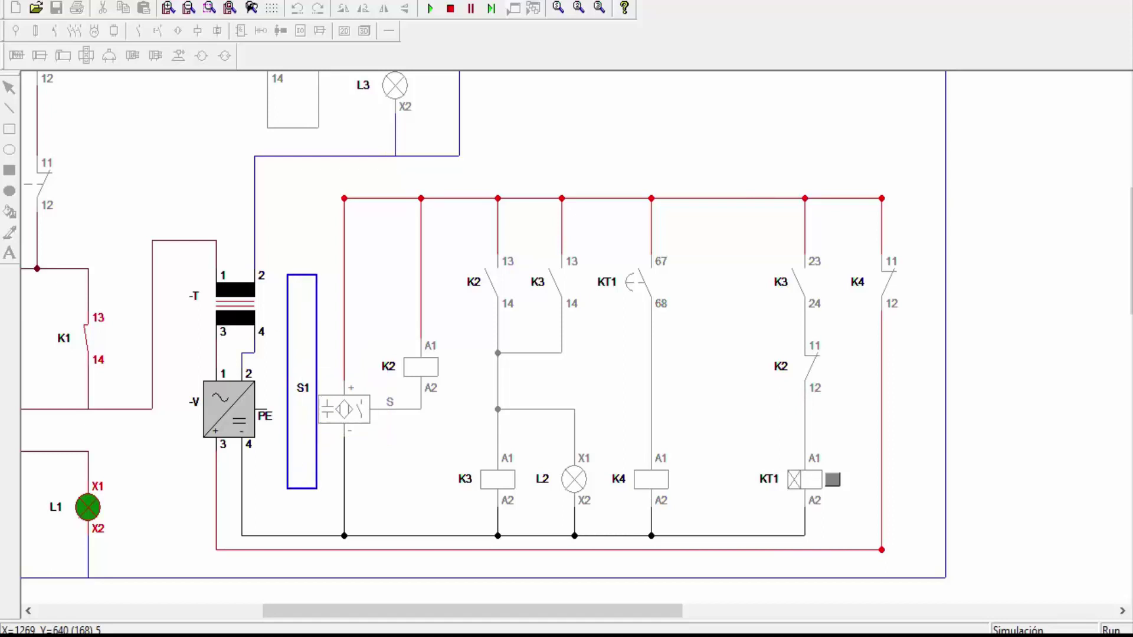
pyautogui.click(387, 443)
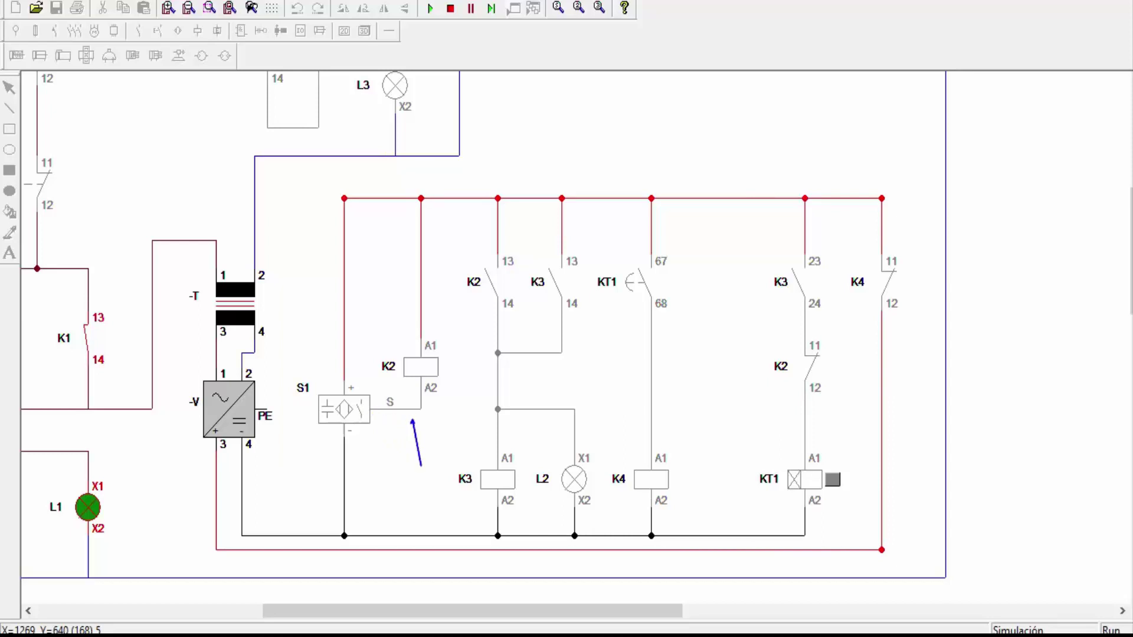
pyautogui.moveTo(376, 407)
pyautogui.mouseDown()
pyautogui.moveTo(423, 406)
pyautogui.moveTo(440, 390)
pyautogui.mouseUp()
pyautogui.moveTo(376, 338); pyautogui.dragTo(461, 396)
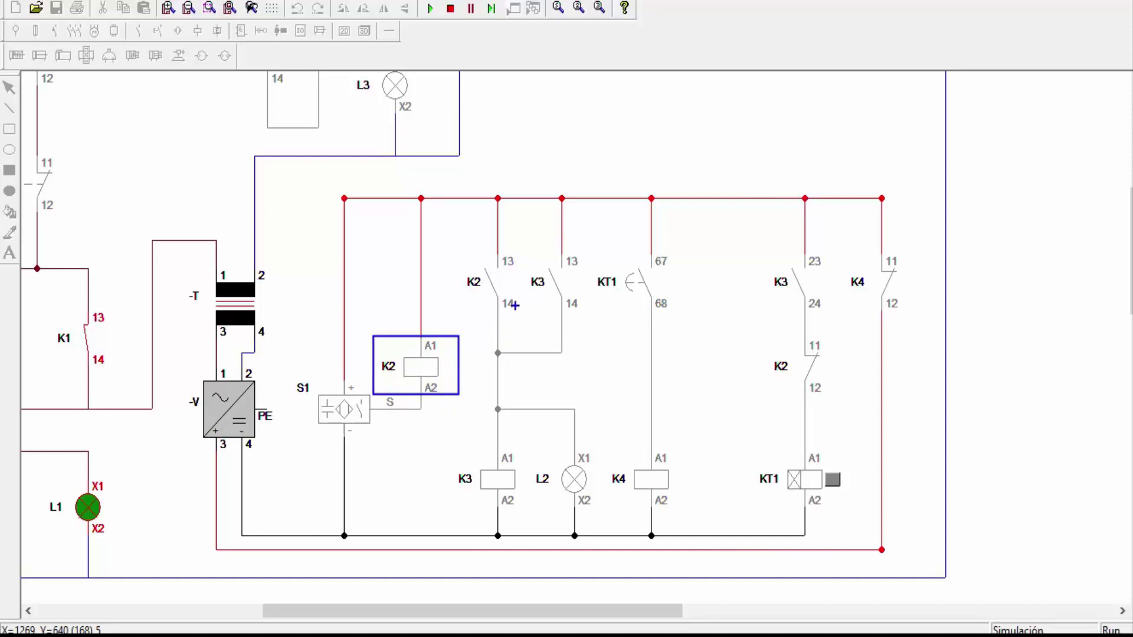
pyautogui.moveTo(502, 304); pyautogui.dragTo(497, 253)
pyautogui.moveTo(767, 333); pyautogui.dragTo(845, 411)
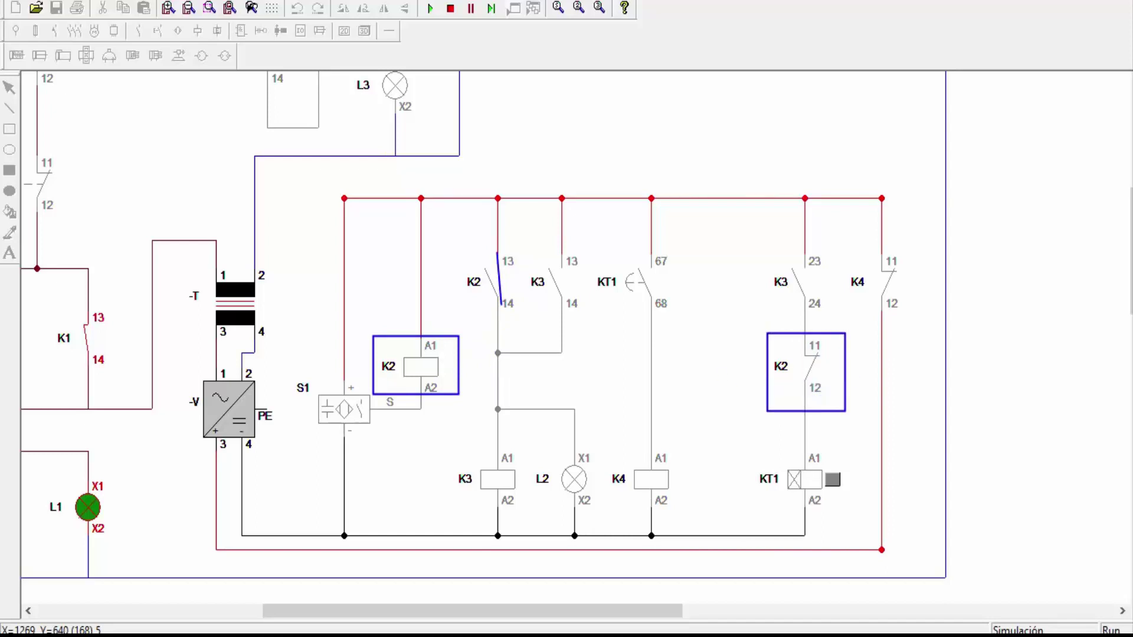
pyautogui.hotkey('ctrl', 'z')
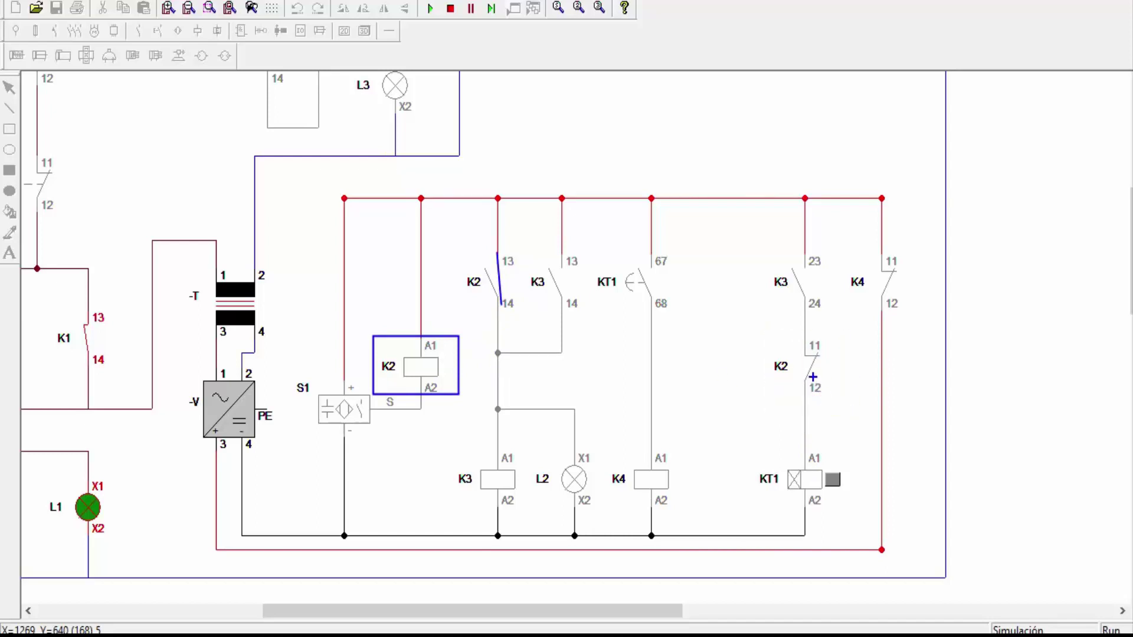
pyautogui.moveTo(803, 385); pyautogui.dragTo(783, 353)
pyautogui.hotkey('ctrl', 'z')
pyautogui.hotkey('ctrl', 'z')
# Step: Mark the red supply line and the feed from the transformer to S1's + terminal
pyautogui.moveTo(581, 131); pyautogui.dragTo(893, 164)
pyautogui.moveTo(583, 149); pyautogui.dragTo(847, 180)
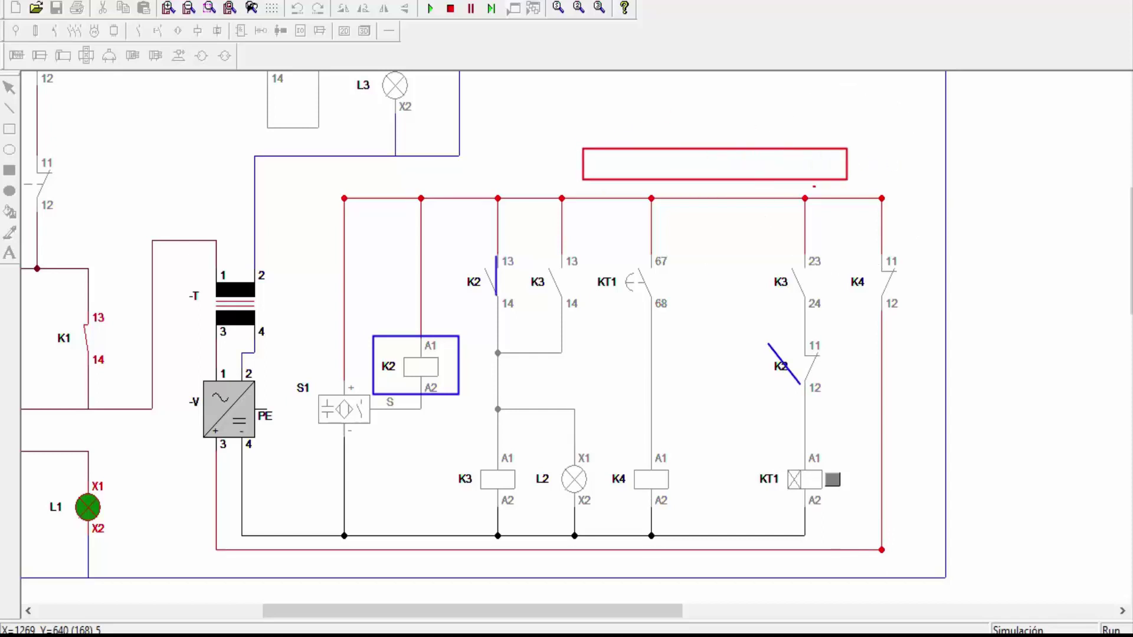
pyautogui.moveTo(769, 98); pyautogui.dragTo(812, 144)
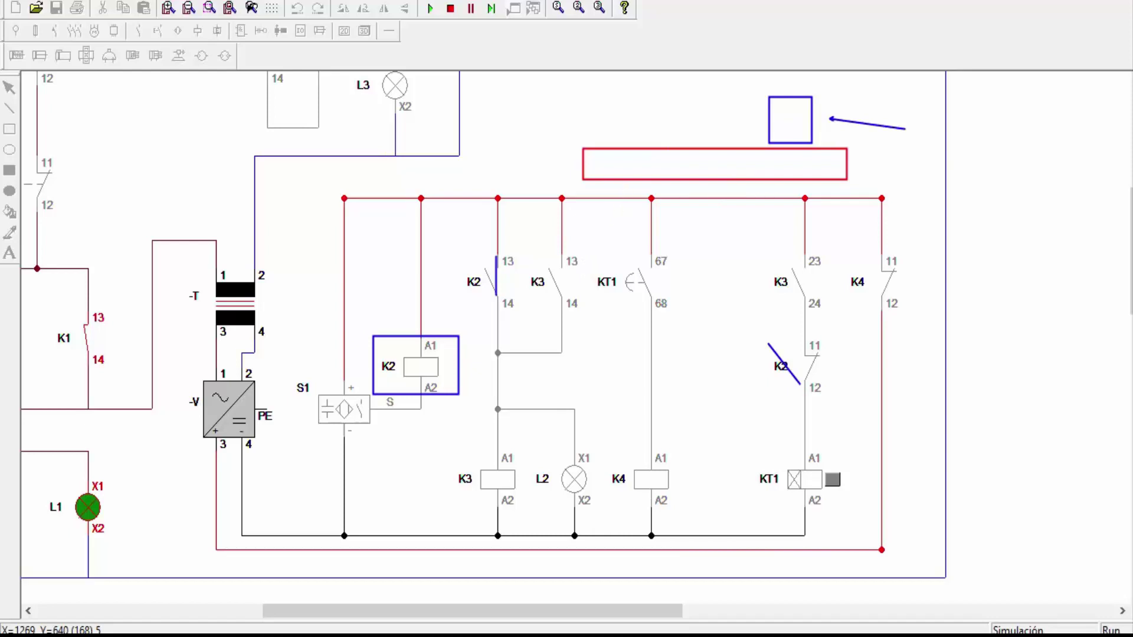
pyautogui.moveTo(324, 390); pyautogui.dragTo(258, 304)
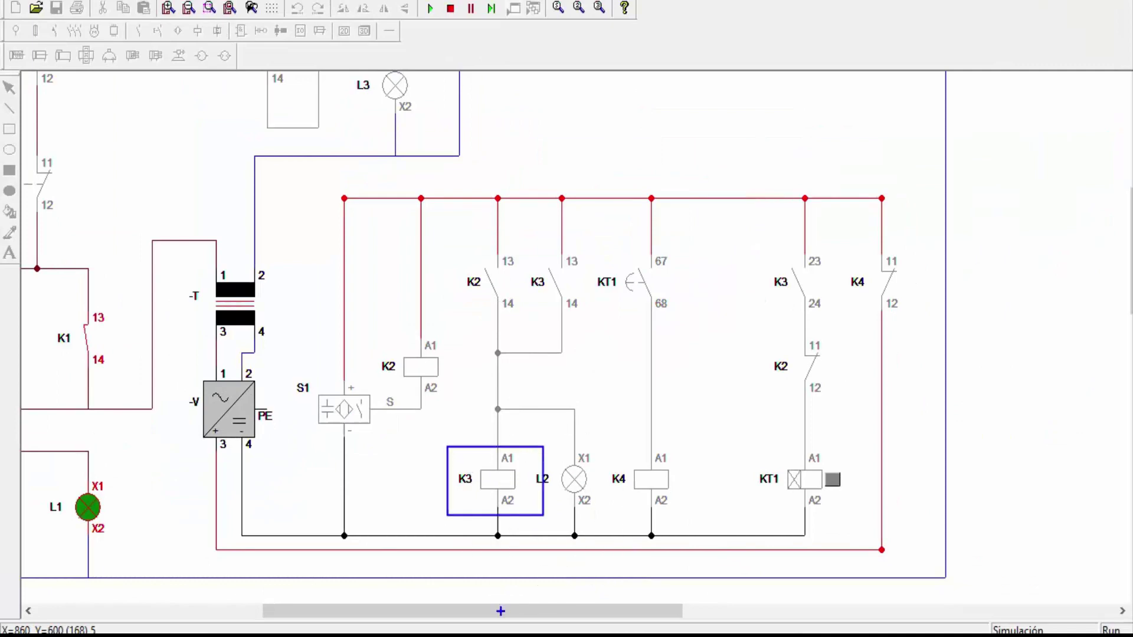
pyautogui.moveTo(501, 611); pyautogui.dragTo(308, 612)
pyautogui.scroll(3, 235, 229)
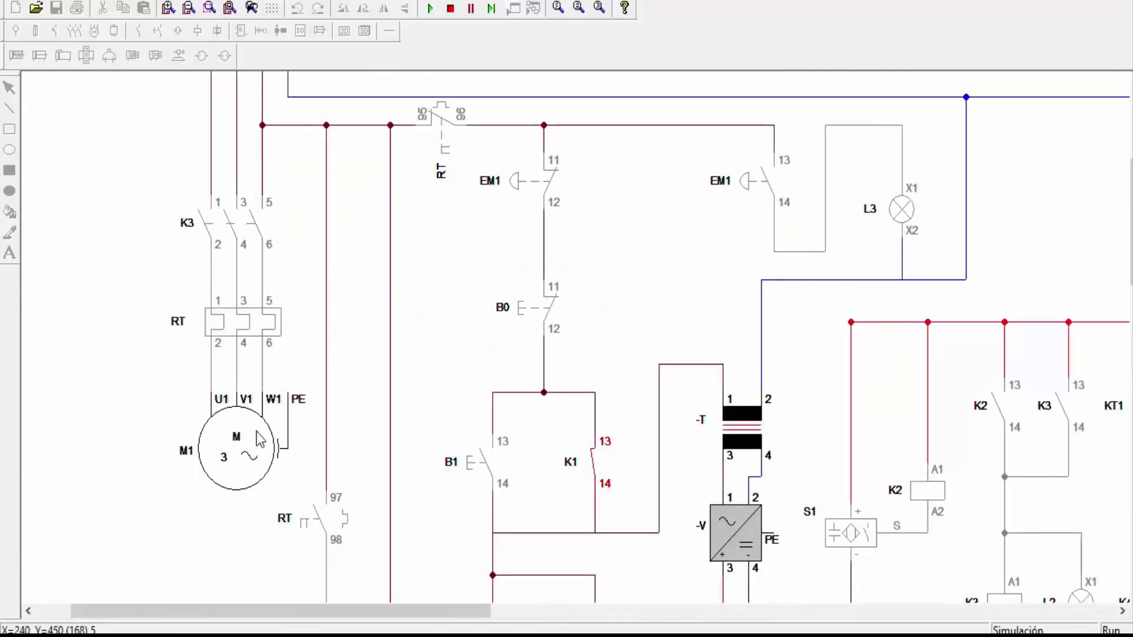
pyautogui.moveTo(430, 611)
pyautogui.mouseDown()
pyautogui.moveTo(614, 627)
pyautogui.moveTo(625, 583)
pyautogui.mouseUp()
pyautogui.scroll(-3, 610, 500)
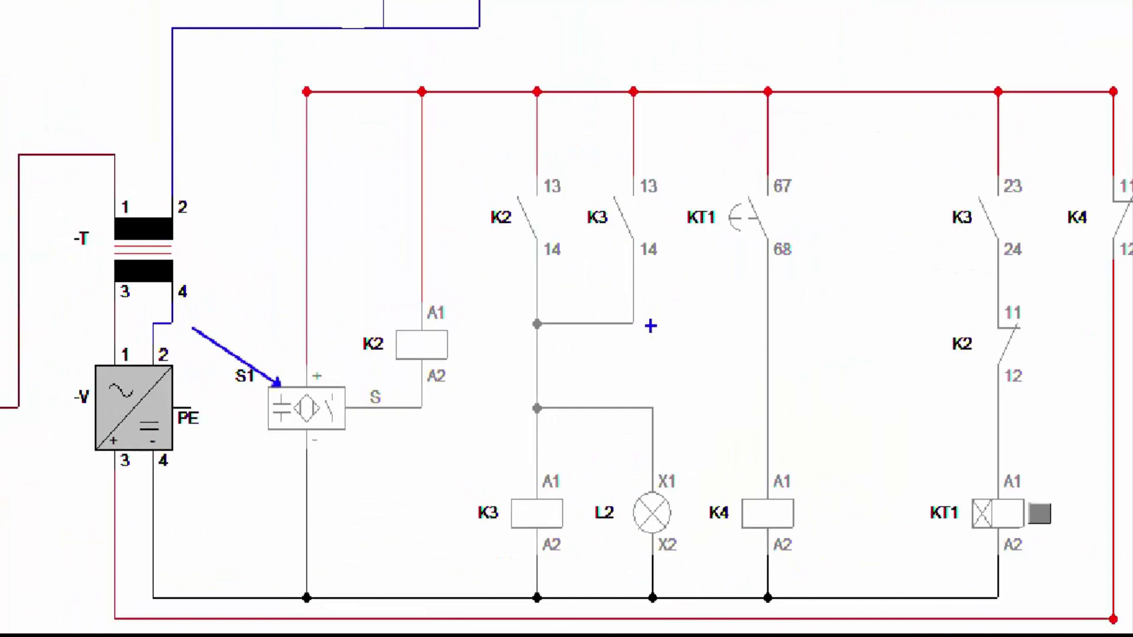
# Step: Trace the path from the K3 holding contact to the K3 coil
pyautogui.moveTo(625, 109)
pyautogui.mouseDown()
pyautogui.moveTo(640, 253)
pyautogui.moveTo(536, 328)
pyautogui.moveTo(529, 485)
pyautogui.mouseUp()
pyautogui.moveTo(678, 199); pyautogui.dragTo(736, 172)
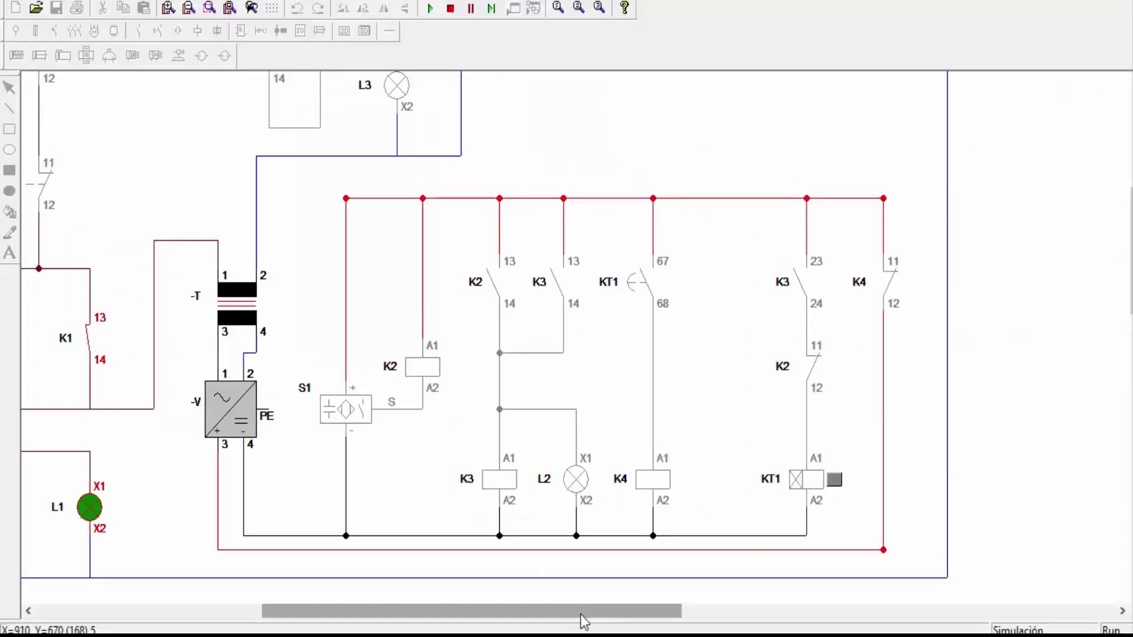
pyautogui.moveTo(596, 602); pyautogui.dragTo(487, 611)
pyautogui.scroll(3, 342, 317)
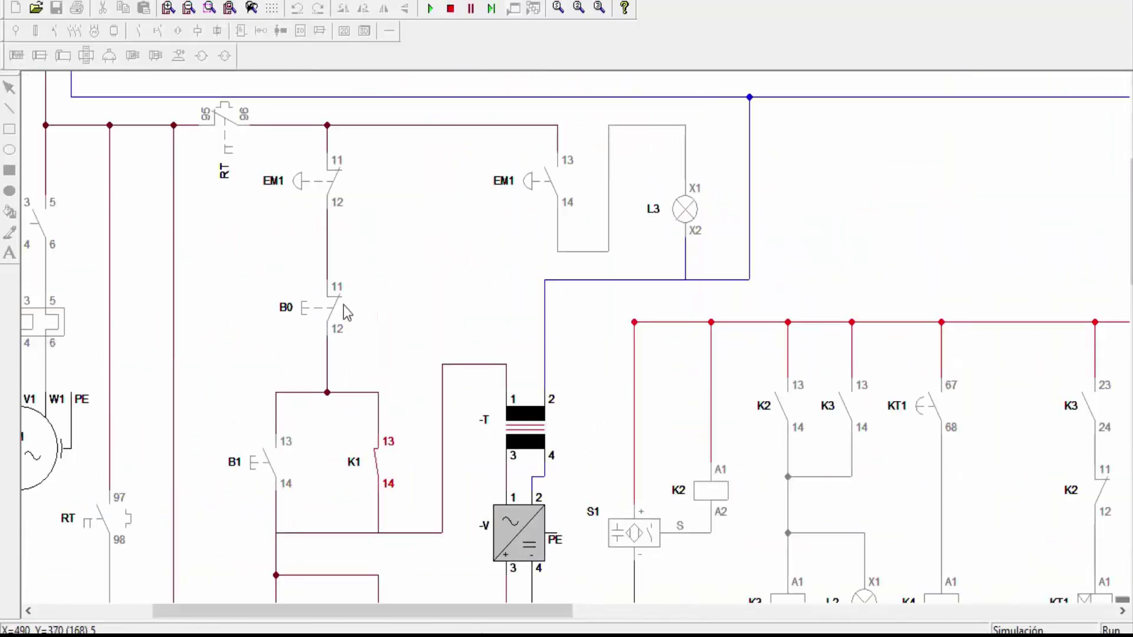
pyautogui.scroll(-3, 344, 306)
pyautogui.moveTo(567, 612)
pyautogui.mouseDown()
pyautogui.moveTo(700, 619)
pyautogui.moveTo(519, 611)
pyautogui.mouseUp()
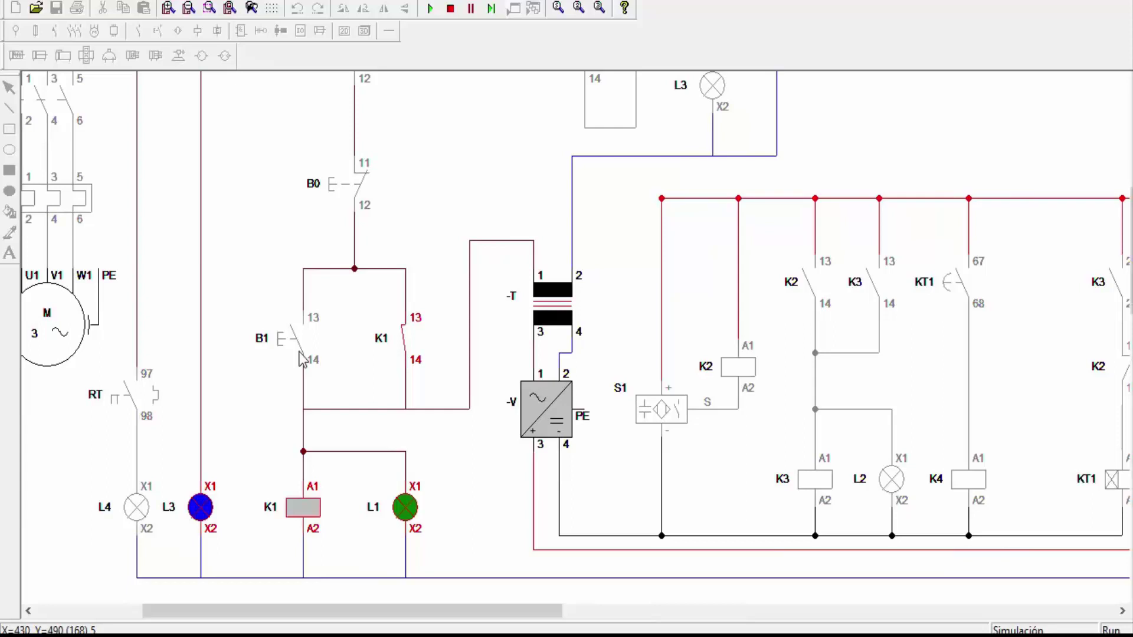
pyautogui.moveTo(498, 614); pyautogui.dragTo(640, 622)
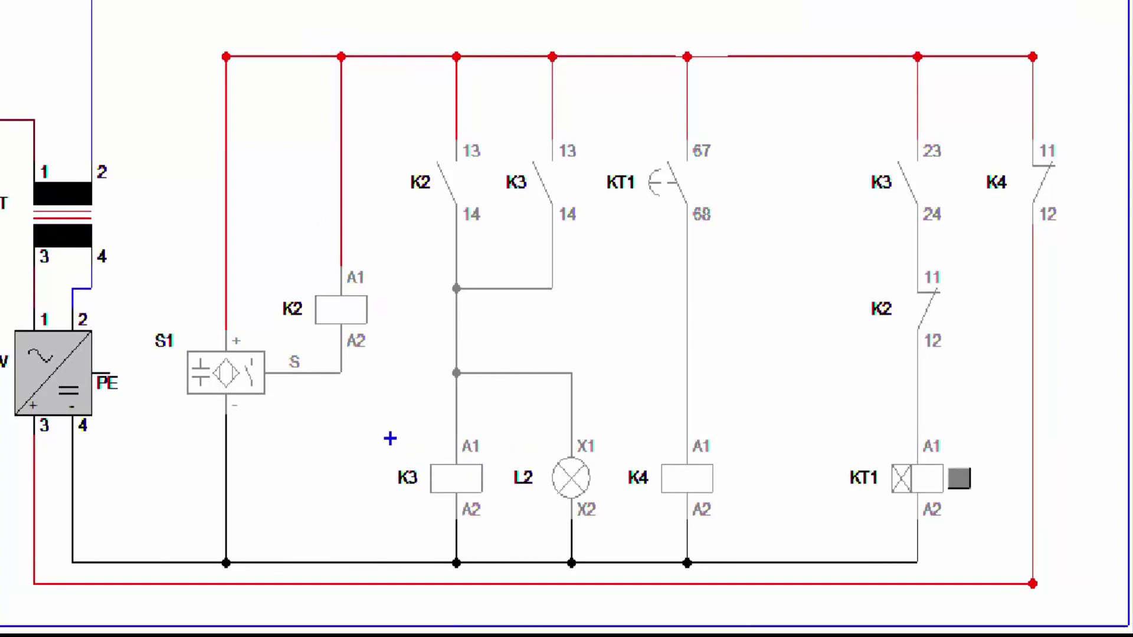
# Step: Annotate the sequence: K2 energised, K2/K3 13–14 closed, K2 11–12 opening, K3 coil, L2, KT1
pyautogui.moveTo(390, 438); pyautogui.dragTo(503, 532)
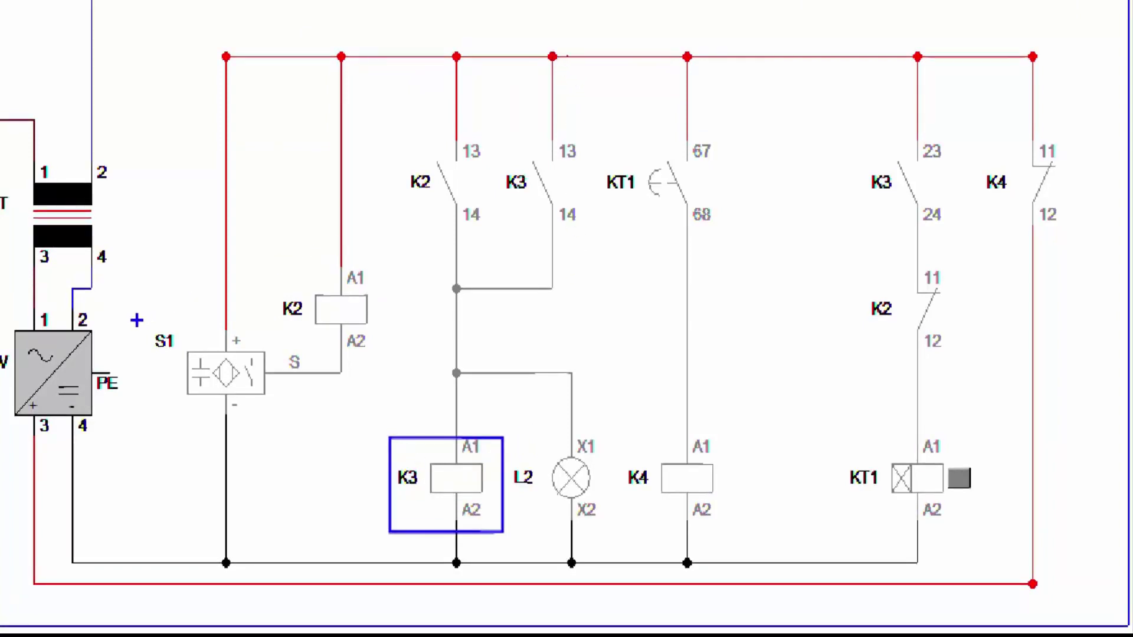
pyautogui.moveTo(124, 311); pyautogui.dragTo(175, 467)
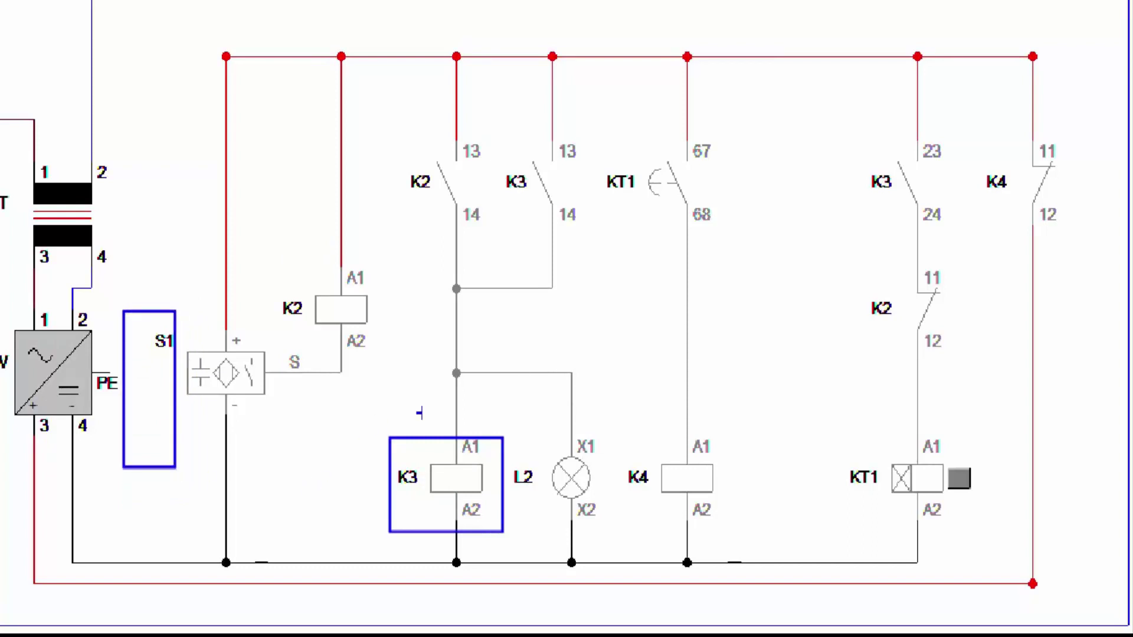
pyautogui.moveTo(334, 328); pyautogui.dragTo(327, 370)
pyautogui.moveTo(454, 141); pyautogui.dragTo(454, 245)
pyautogui.moveTo(556, 144); pyautogui.dragTo(558, 242)
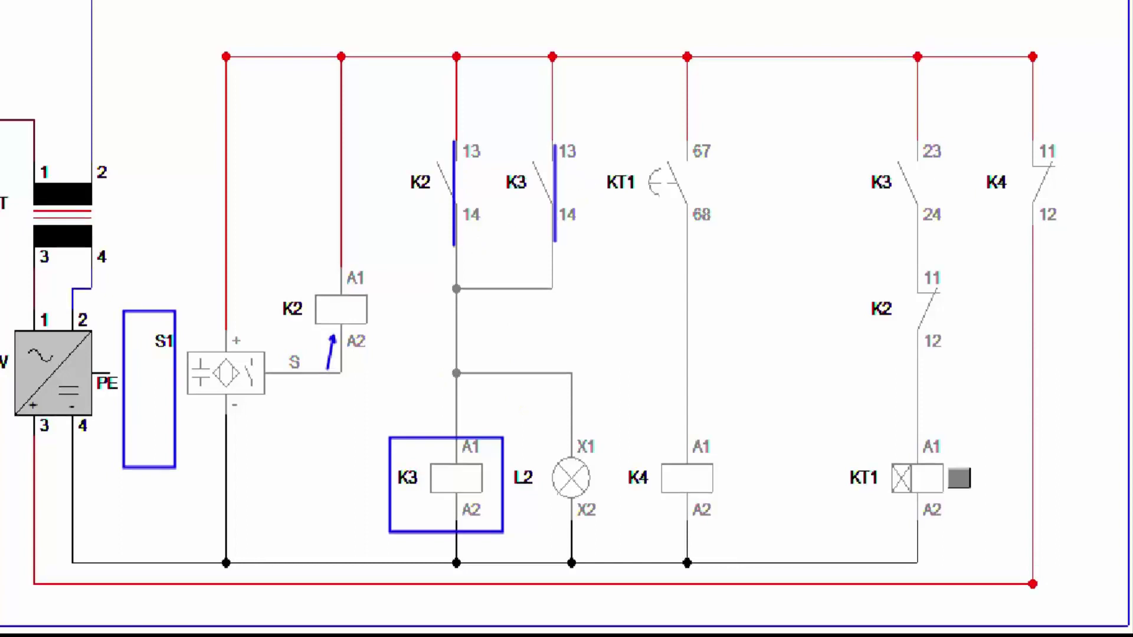
pyautogui.moveTo(914, 328); pyautogui.dragTo(862, 275)
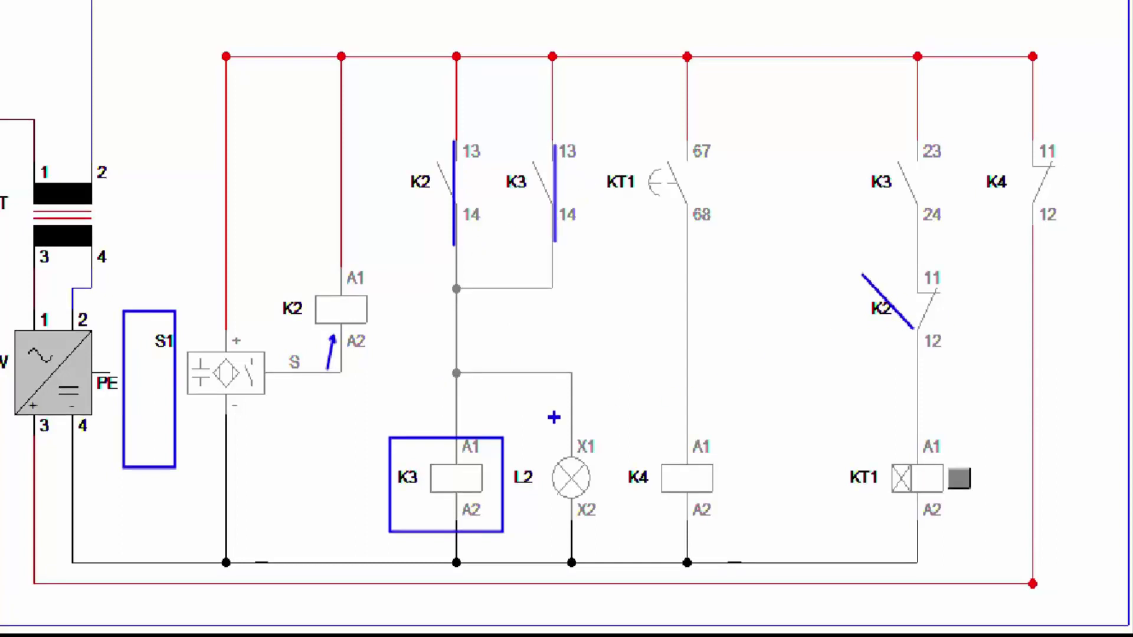
pyautogui.moveTo(392, 392); pyautogui.dragTo(408, 420)
pyautogui.moveTo(529, 432); pyautogui.dragTo(597, 514)
pyautogui.hotkey('ctrl', 'z')
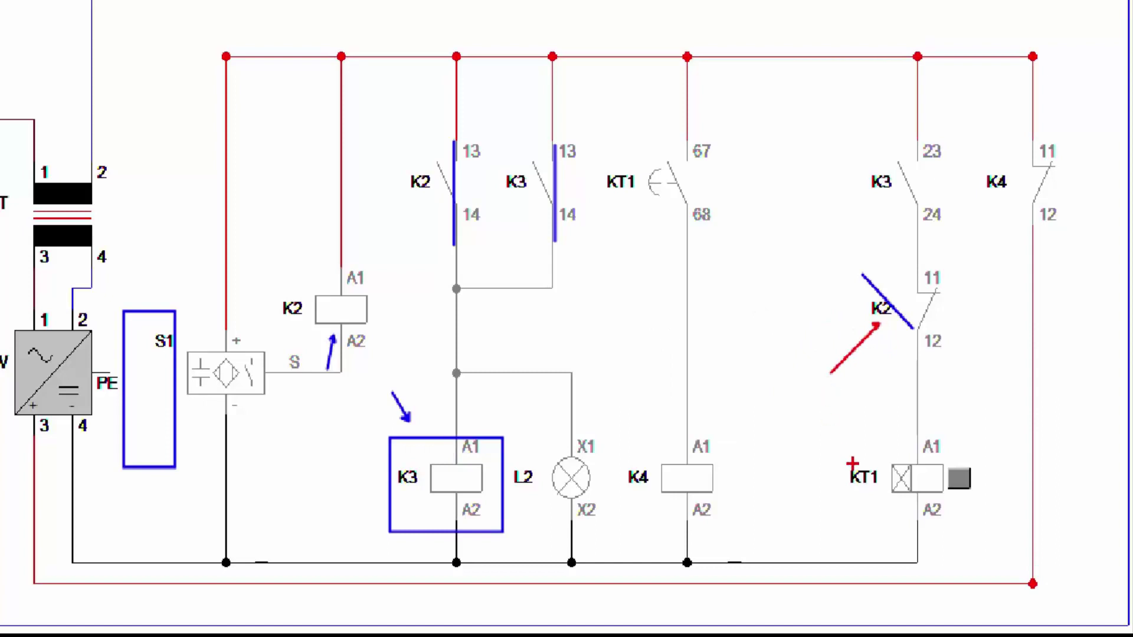
pyautogui.moveTo(811, 447); pyautogui.dragTo(993, 518)
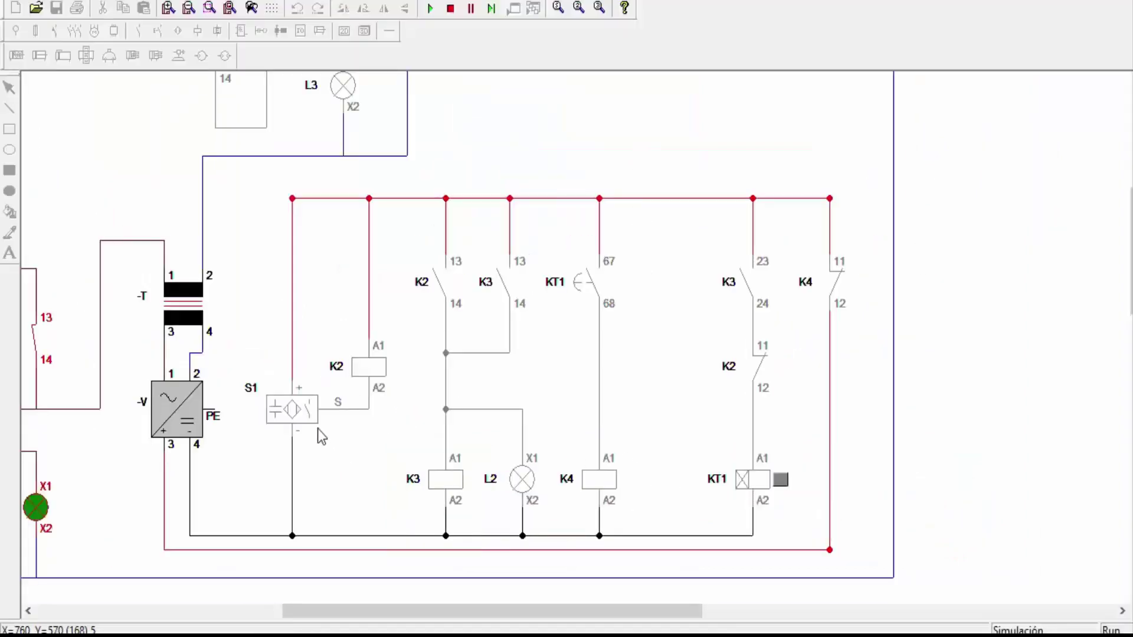
# Step: Activate S1, point out the KT1 coil, then release S1 so KT1 starts timing
pyautogui.click(301, 413)
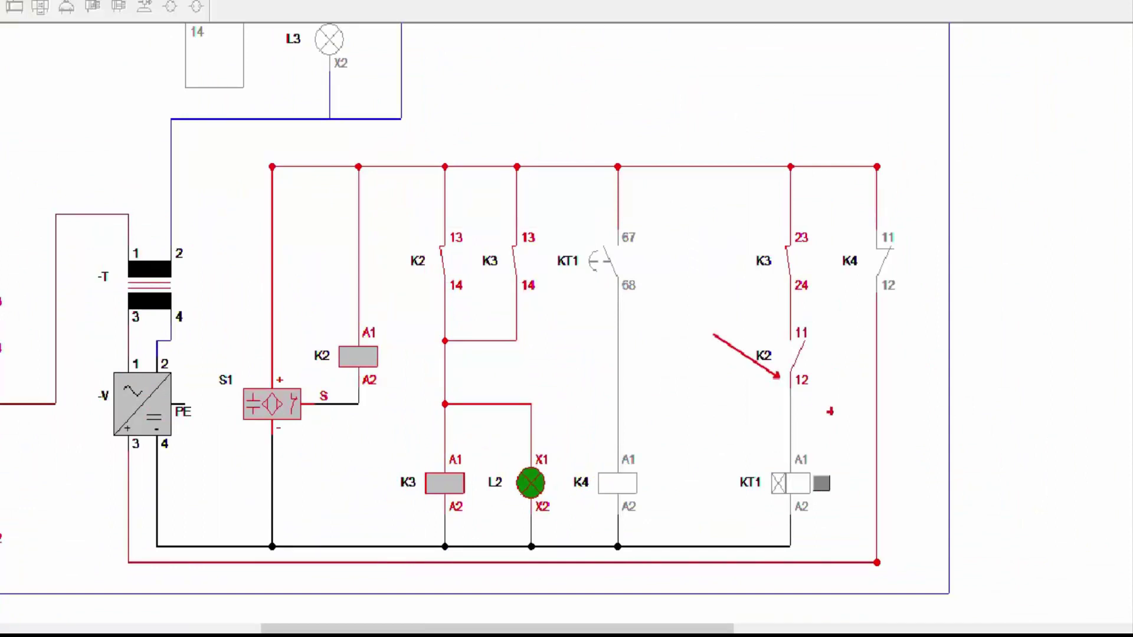
pyautogui.moveTo(741, 459); pyautogui.dragTo(850, 506)
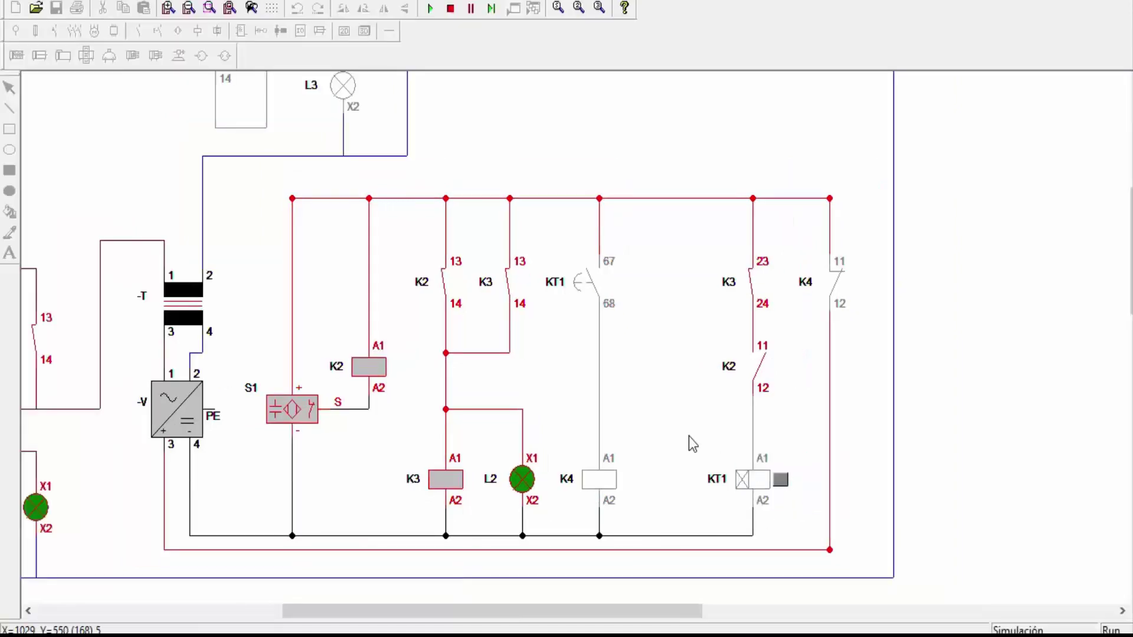
pyautogui.click(295, 422)
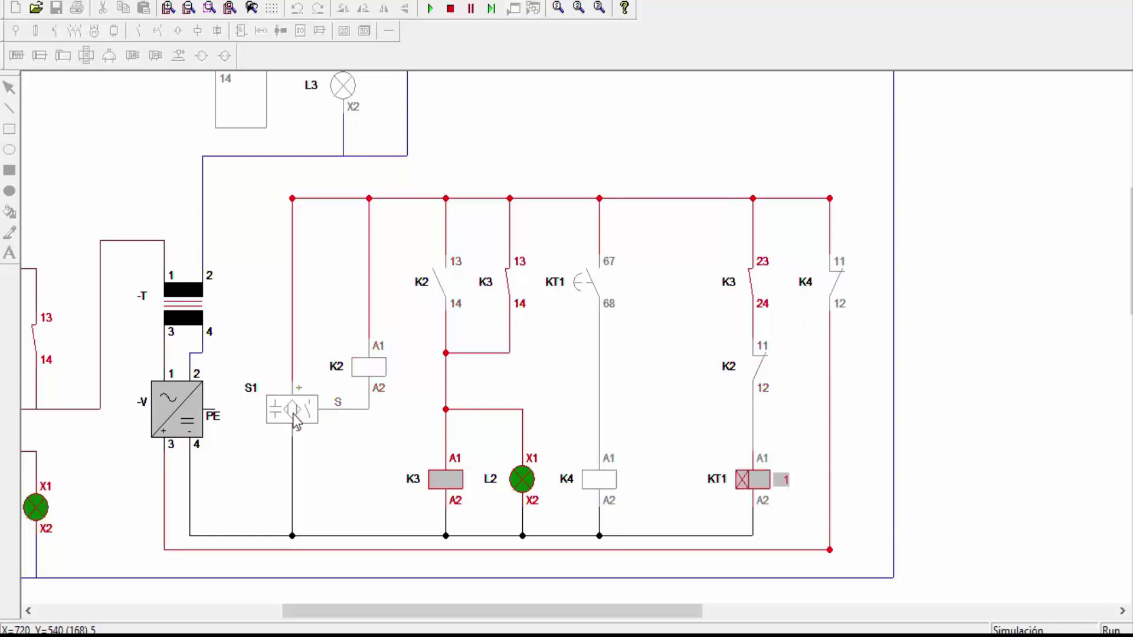
pyautogui.moveTo(514, 607)
pyautogui.mouseDown()
pyautogui.moveTo(389, 617)
pyautogui.moveTo(334, 607)
pyautogui.moveTo(411, 625)
pyautogui.moveTo(484, 597)
pyautogui.mouseUp()
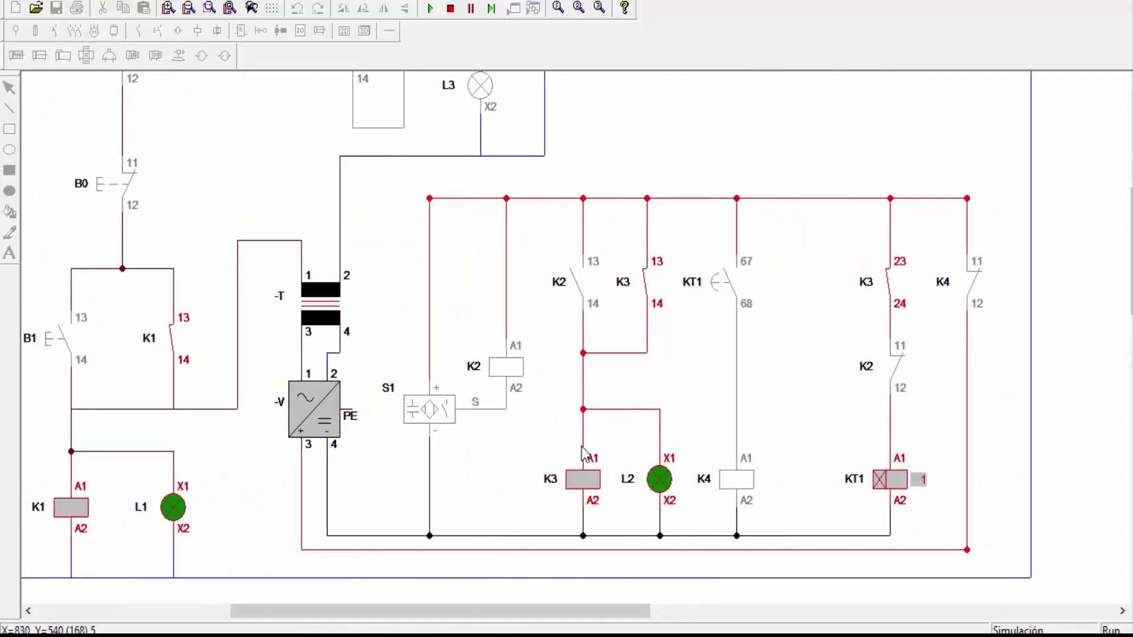
pyautogui.moveTo(571, 611); pyautogui.dragTo(603, 612)
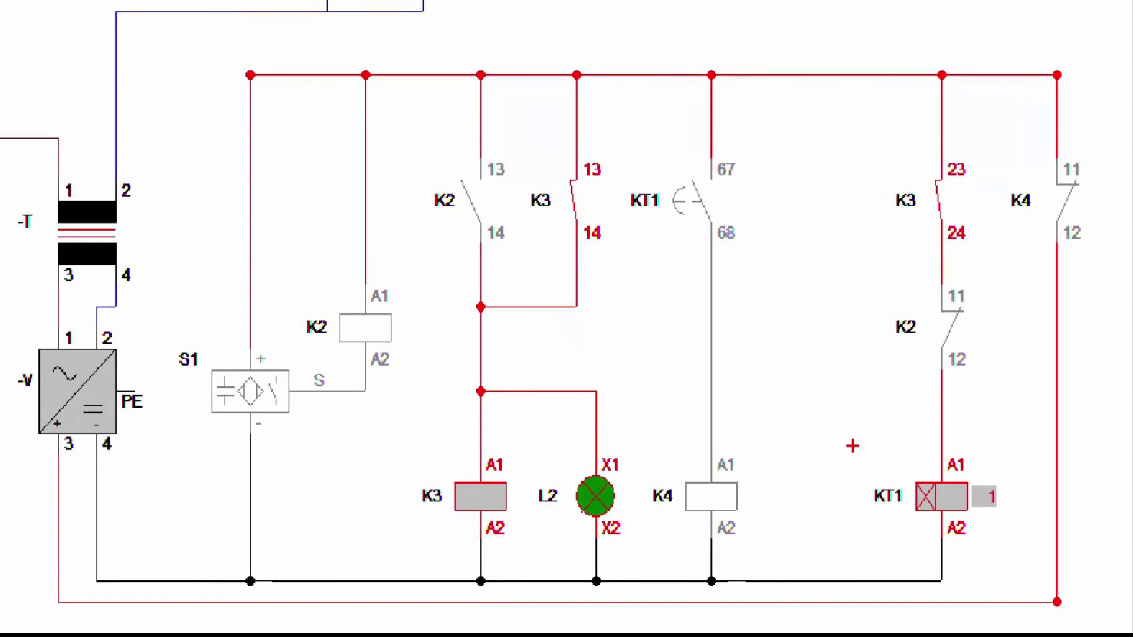
# Step: Annotate KT1's 67-68 contact and K4 as the timer expires and K3, L2, KT1 switch off
pyautogui.moveTo(861, 455); pyautogui.dragTo(1014, 557)
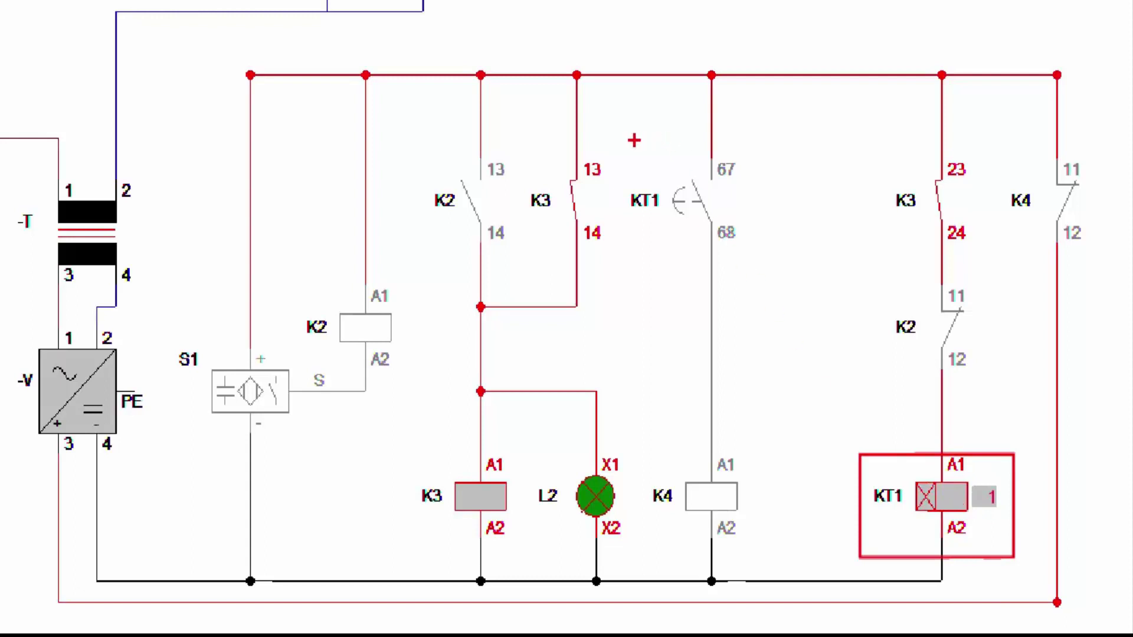
pyautogui.moveTo(633, 140); pyautogui.dragTo(763, 267)
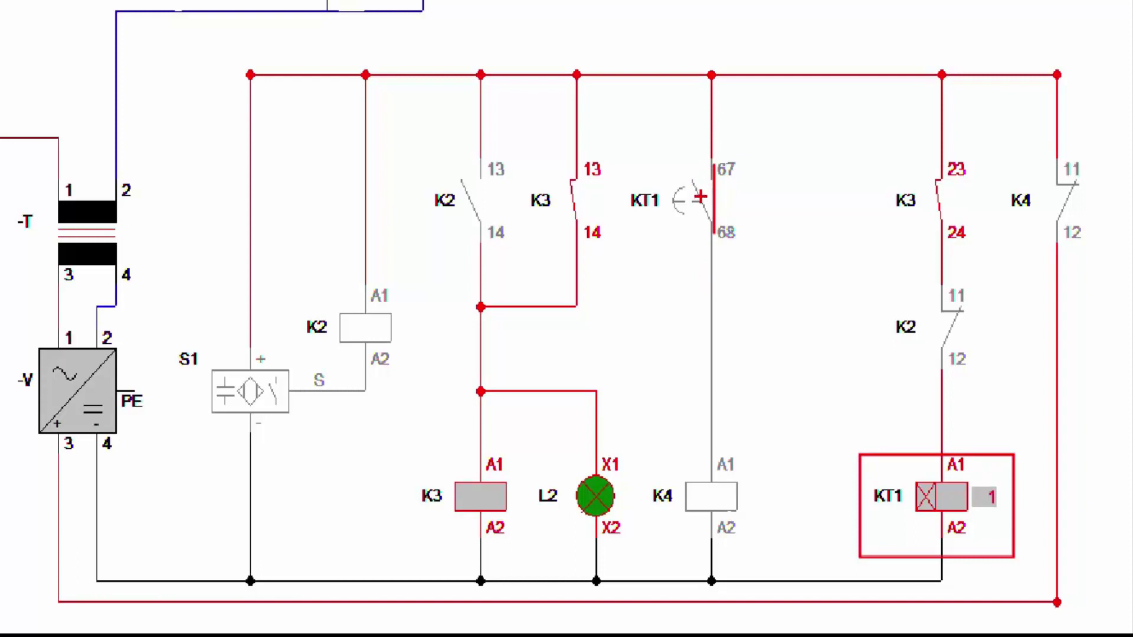
pyautogui.moveTo(639, 443); pyautogui.dragTo(775, 554)
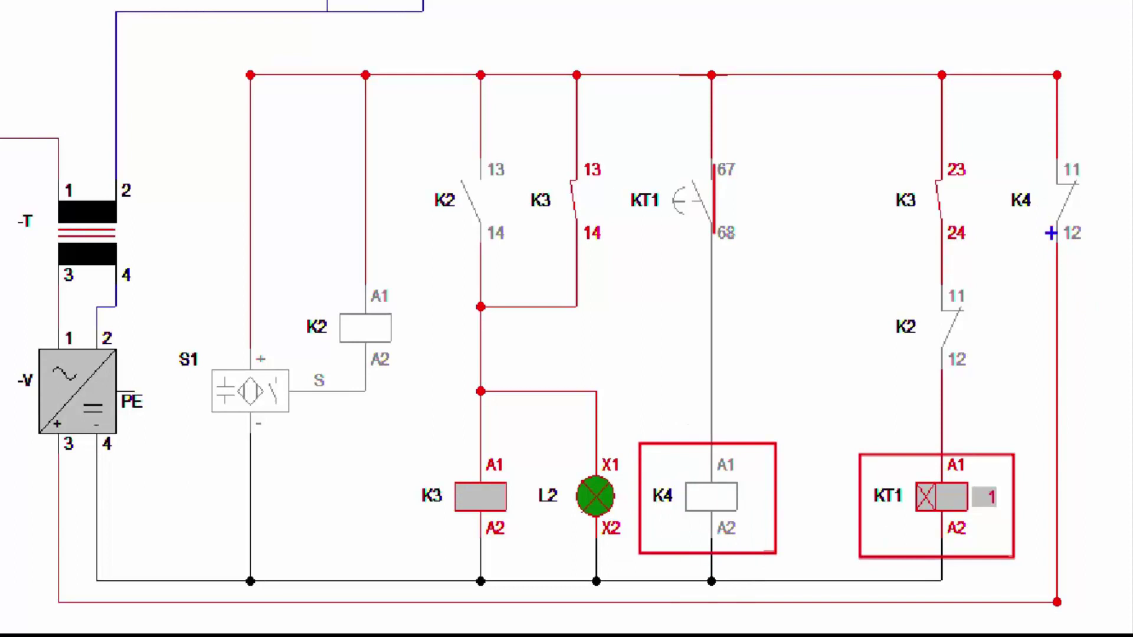
pyautogui.moveTo(1051, 233); pyautogui.dragTo(987, 187)
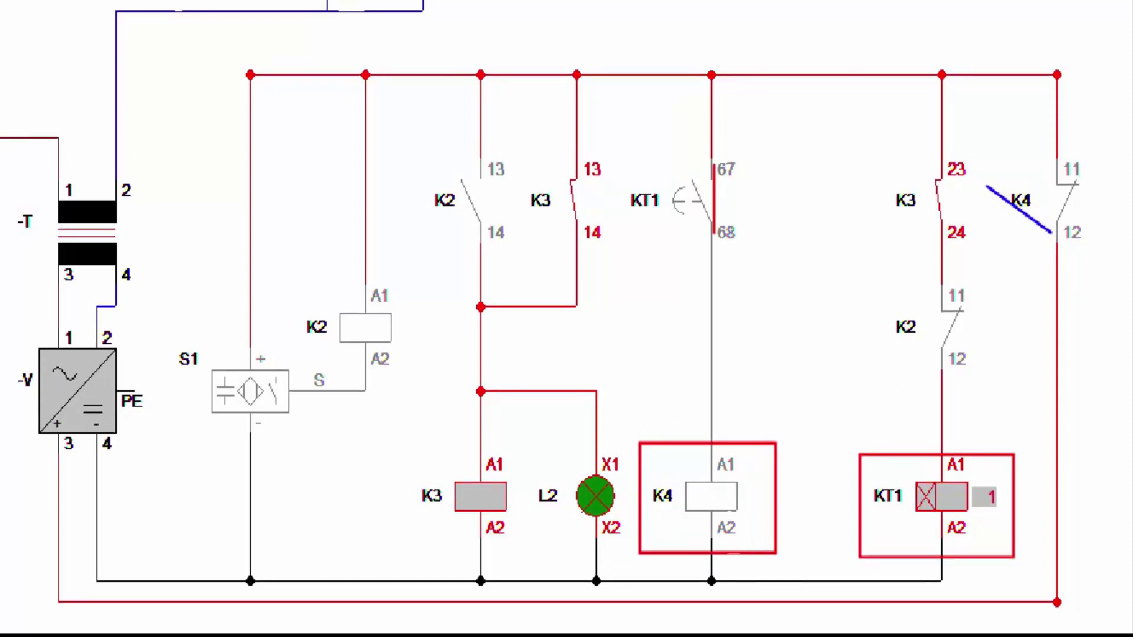
pyautogui.moveTo(1130, 234); pyautogui.dragTo(1097, 222)
pyautogui.moveTo(218, 354); pyautogui.dragTo(158, 271)
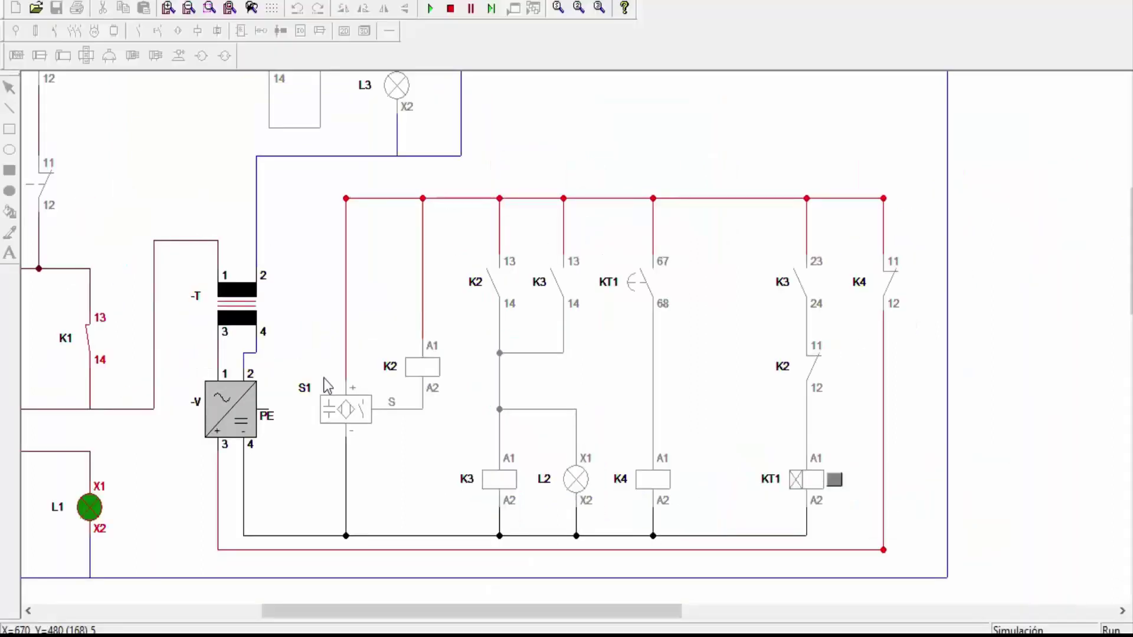
# Step: Trigger S1 to energise K2, K3 and L2, then release it so KT1 energises
pyautogui.click(357, 420)
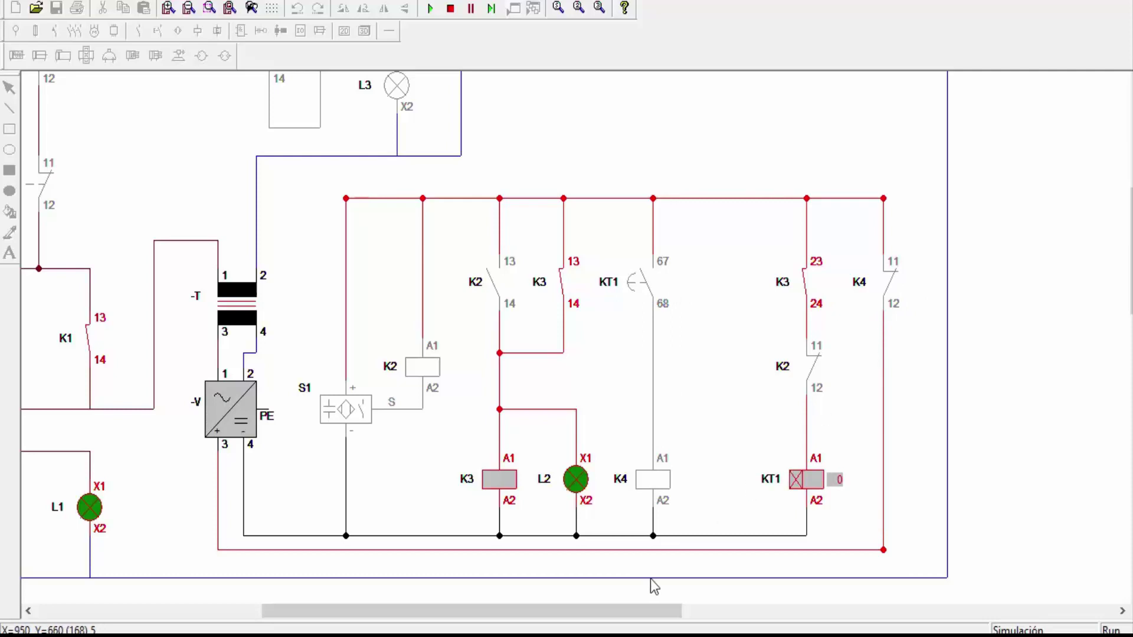
pyautogui.scroll(-1, 603, 459)
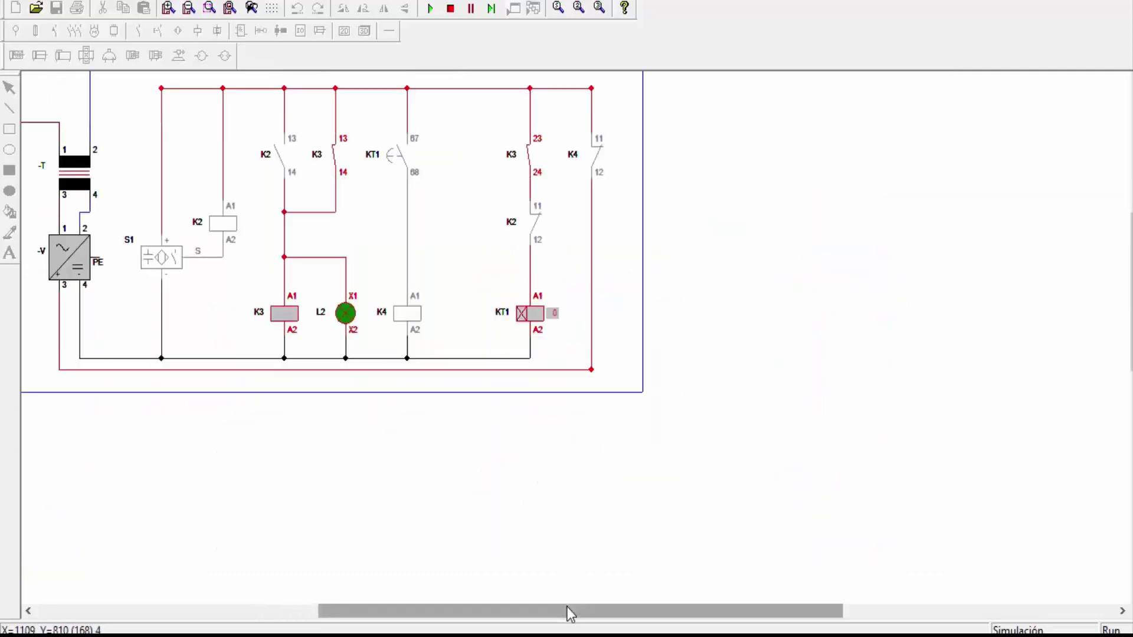
pyautogui.moveTo(570, 614); pyautogui.dragTo(372, 612)
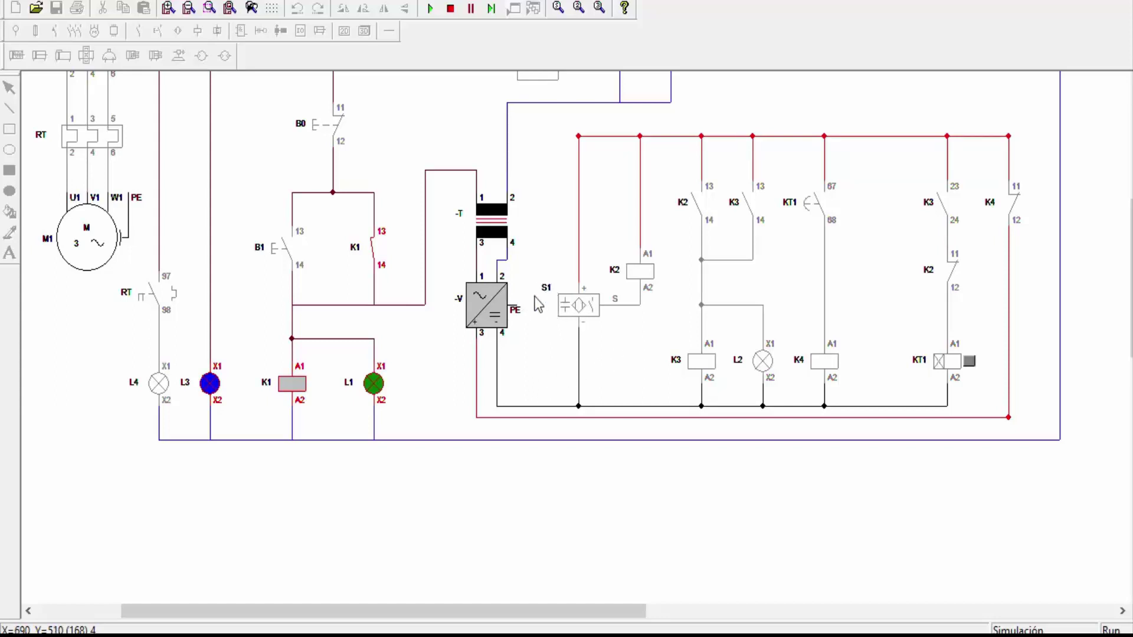
pyautogui.click(579, 313)
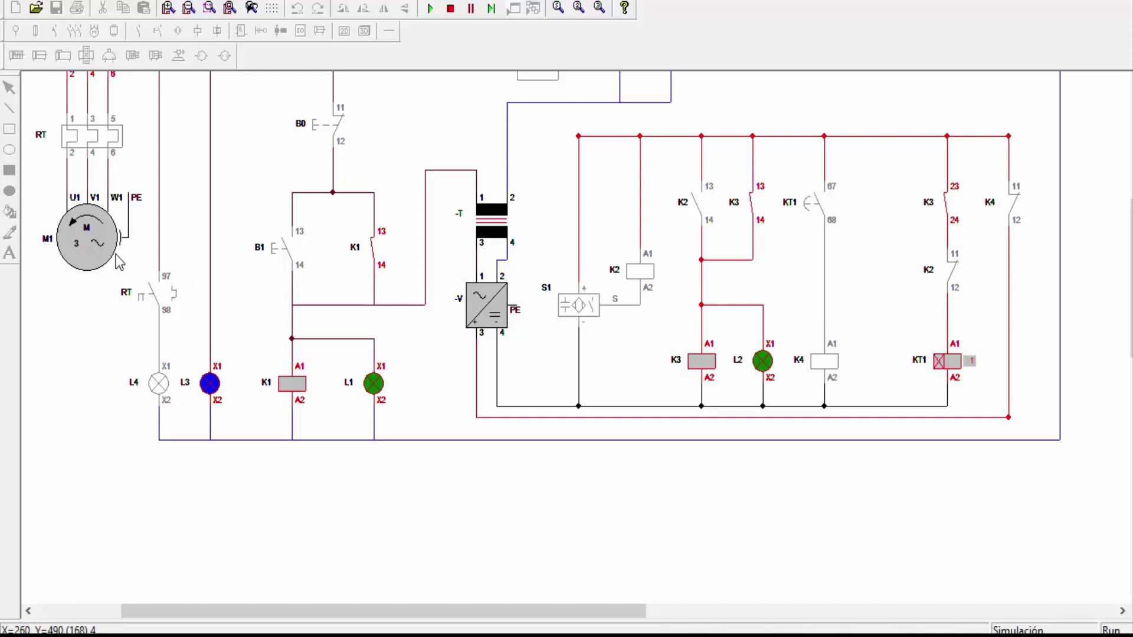
pyautogui.click(577, 313)
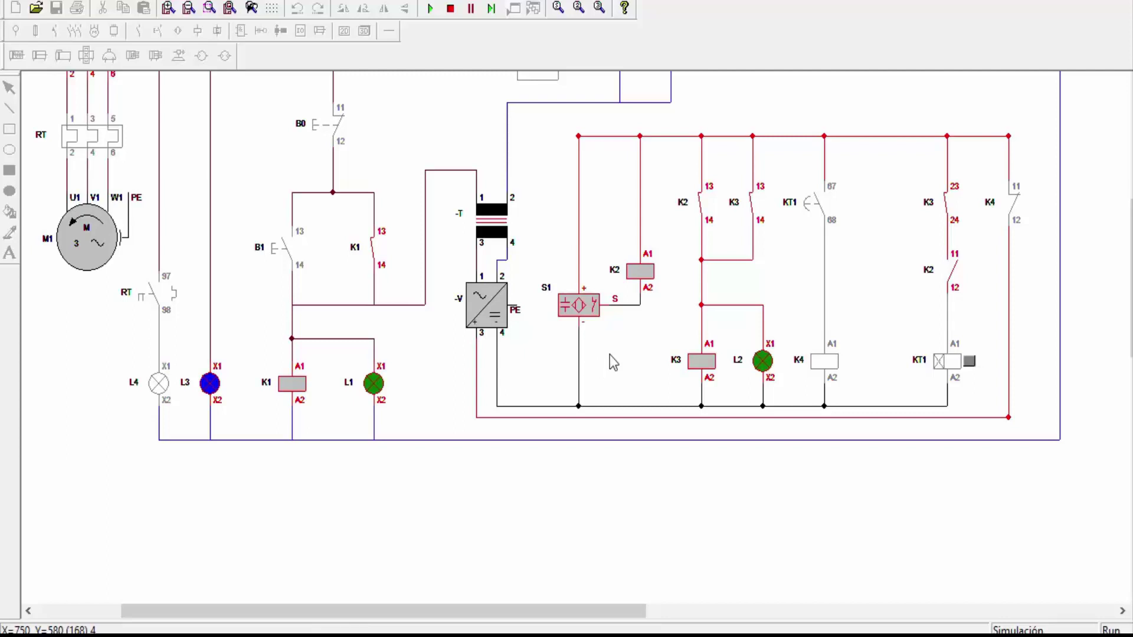
pyautogui.click(586, 316)
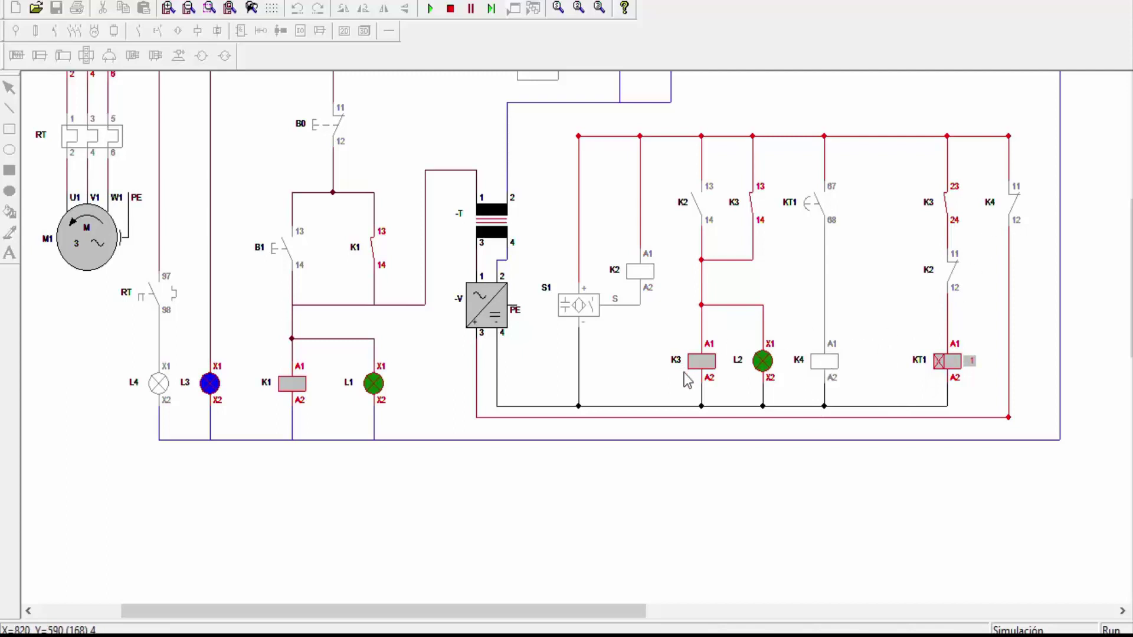
# Step: Toggle S1 on and off several times, then press stop B0 to de-energise everything
pyautogui.click(578, 313)
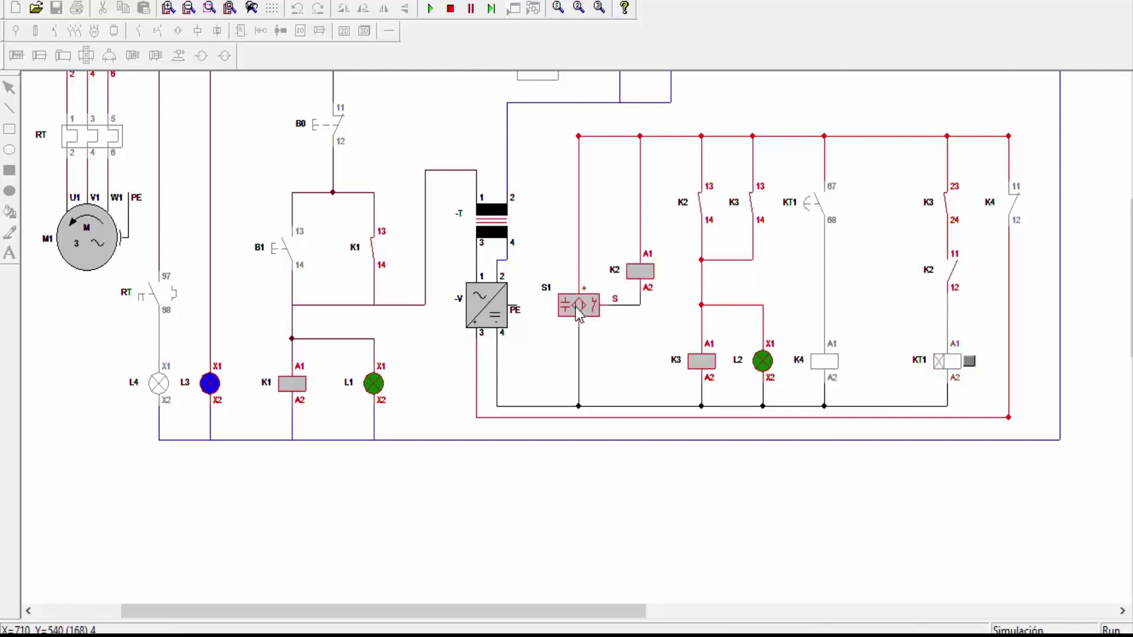
pyautogui.click(578, 313)
pyautogui.click(579, 313)
pyautogui.click(578, 312)
pyautogui.click(579, 313)
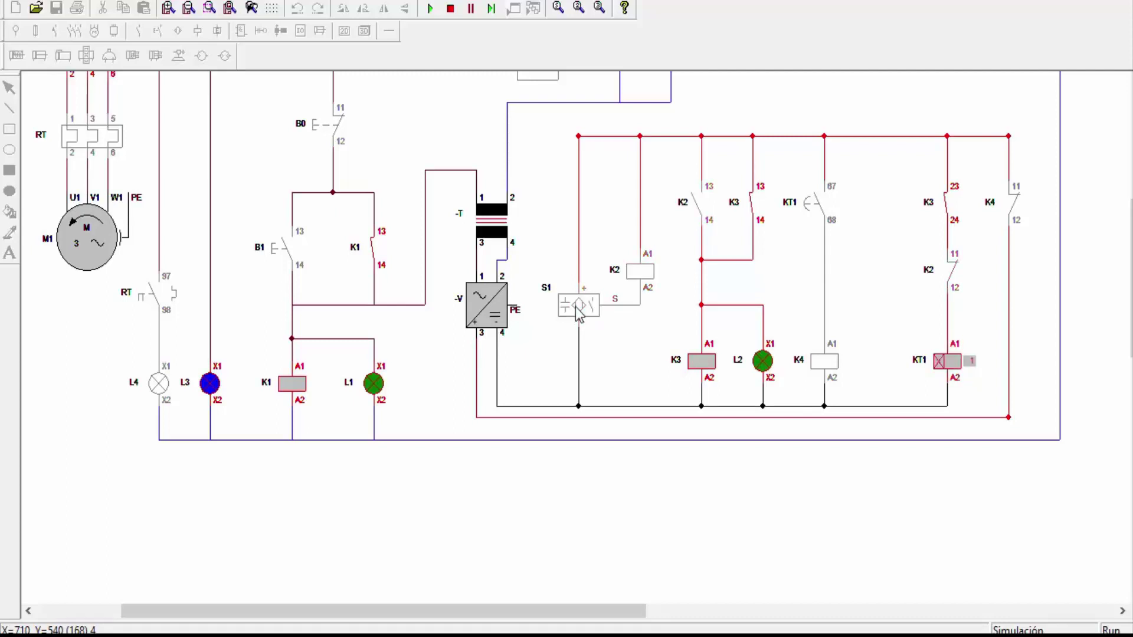
pyautogui.click(324, 131)
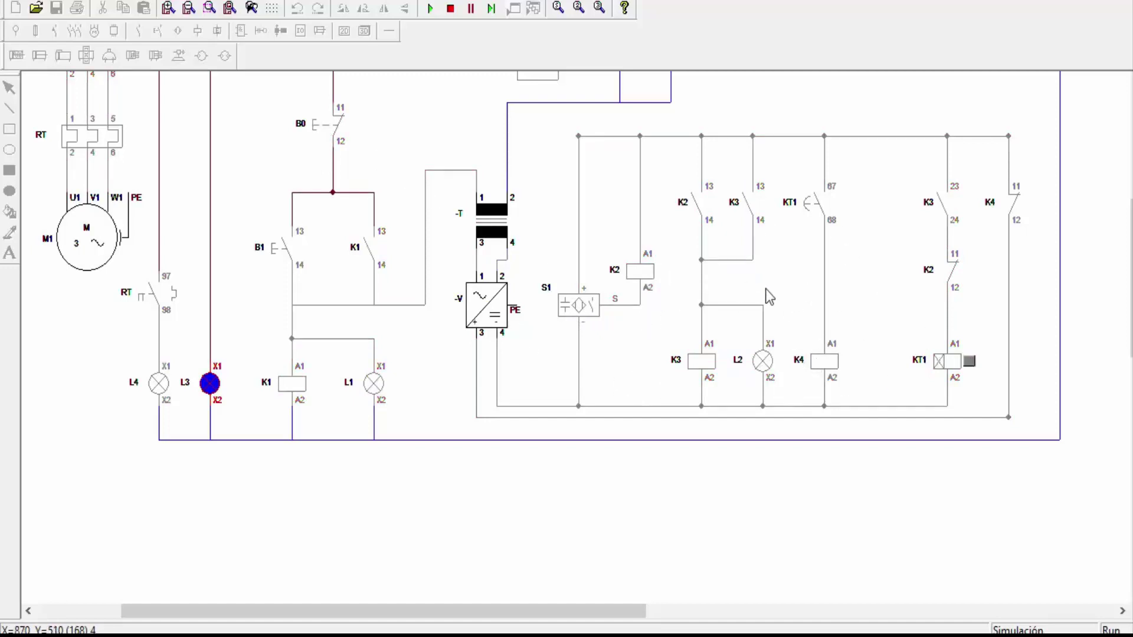
# Step: Restart with B1 and sensor S1, then trip emergency stop EM1 to shut everything down
pyautogui.click(274, 255)
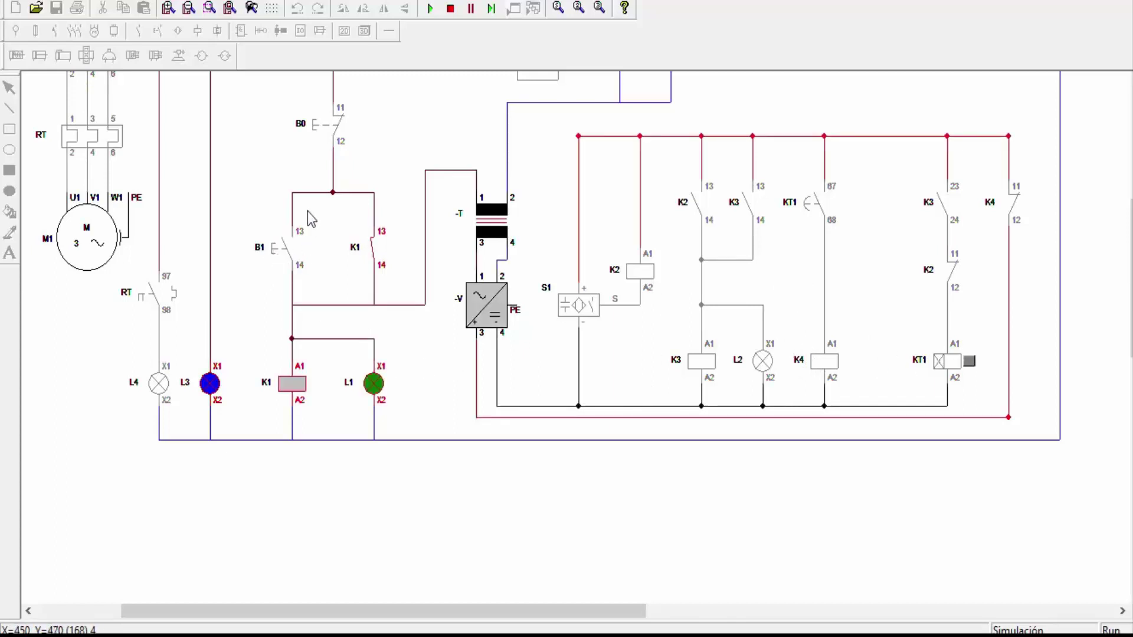
pyautogui.click(584, 317)
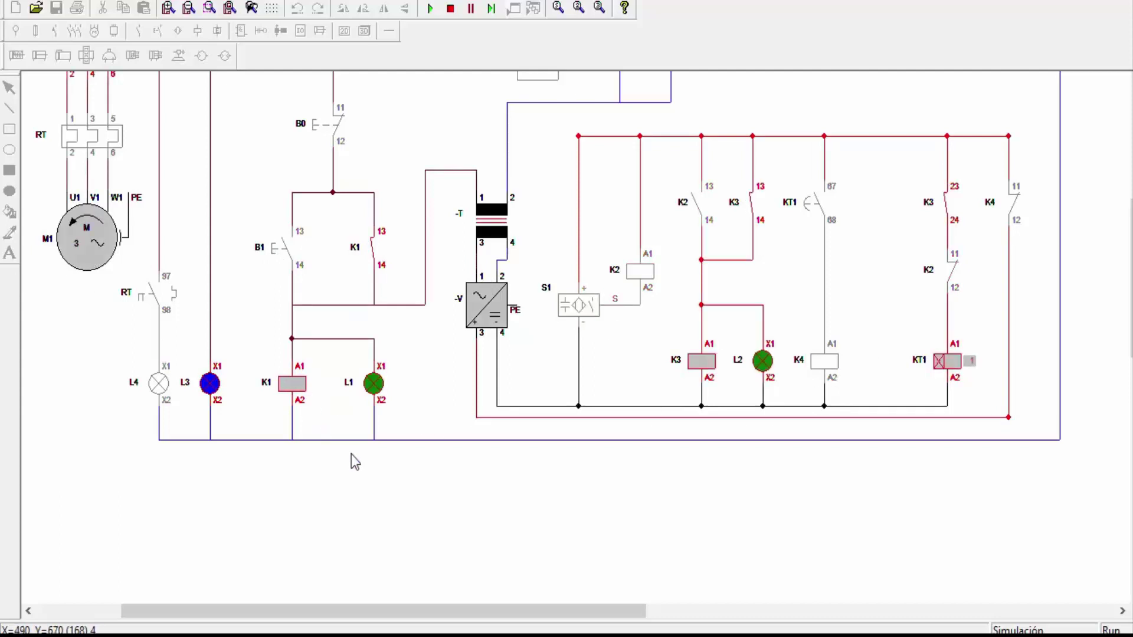
pyautogui.scroll(1, 367, 515)
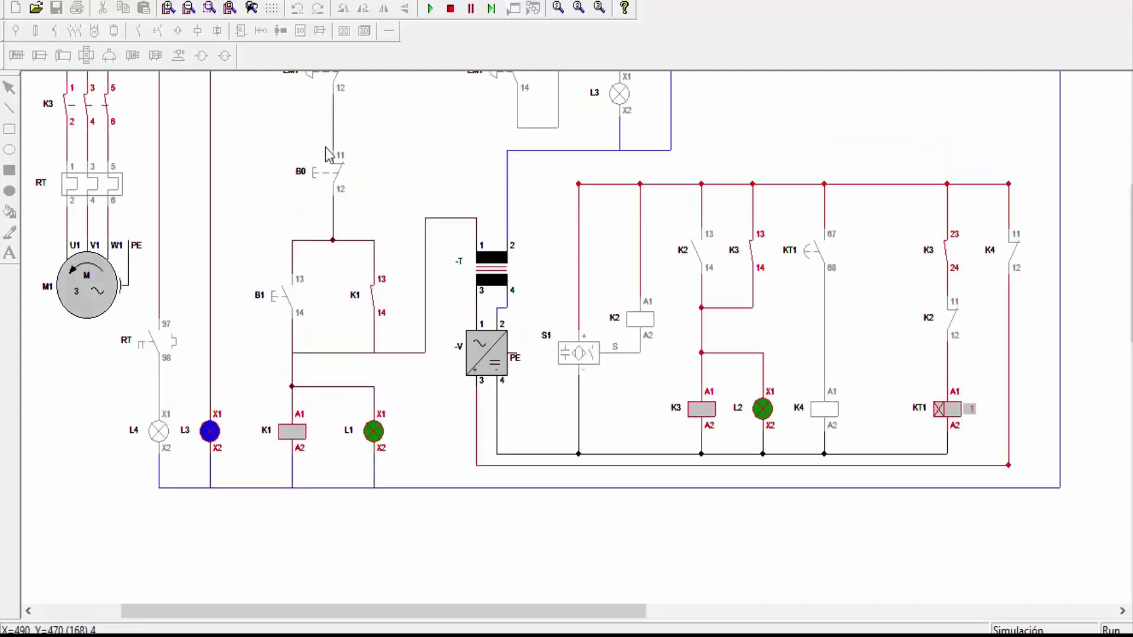
pyautogui.scroll(1, 333, 156)
pyautogui.click(311, 118)
pyautogui.click(497, 121)
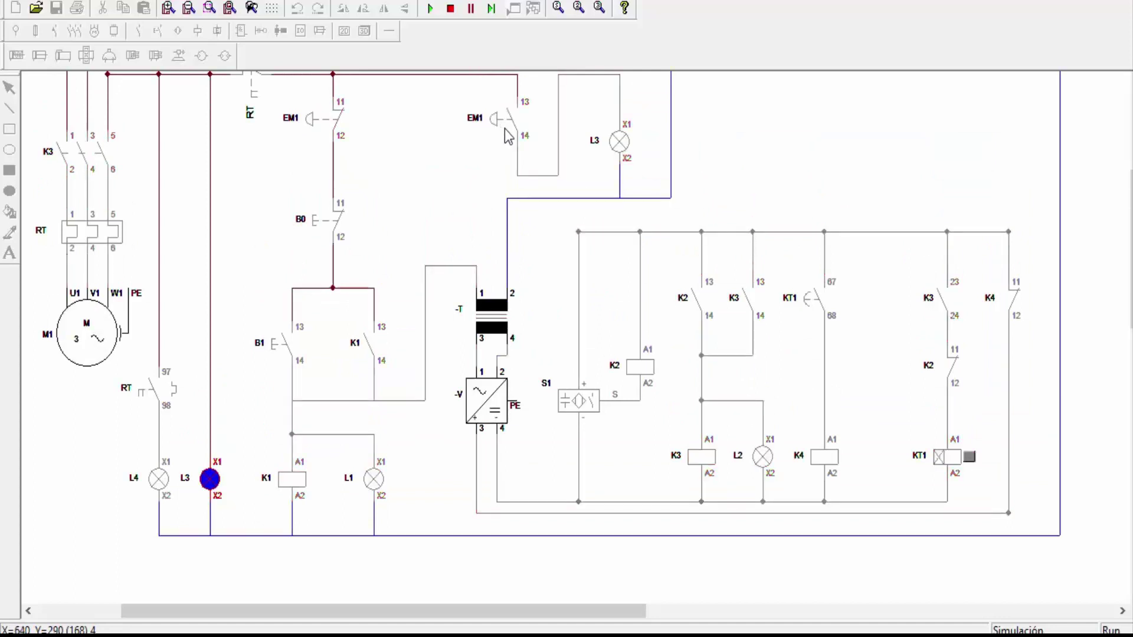
pyautogui.click(323, 120)
# Step: Press B1 and trigger S1 to run motor M1, then stop the simulation
pyautogui.click(280, 348)
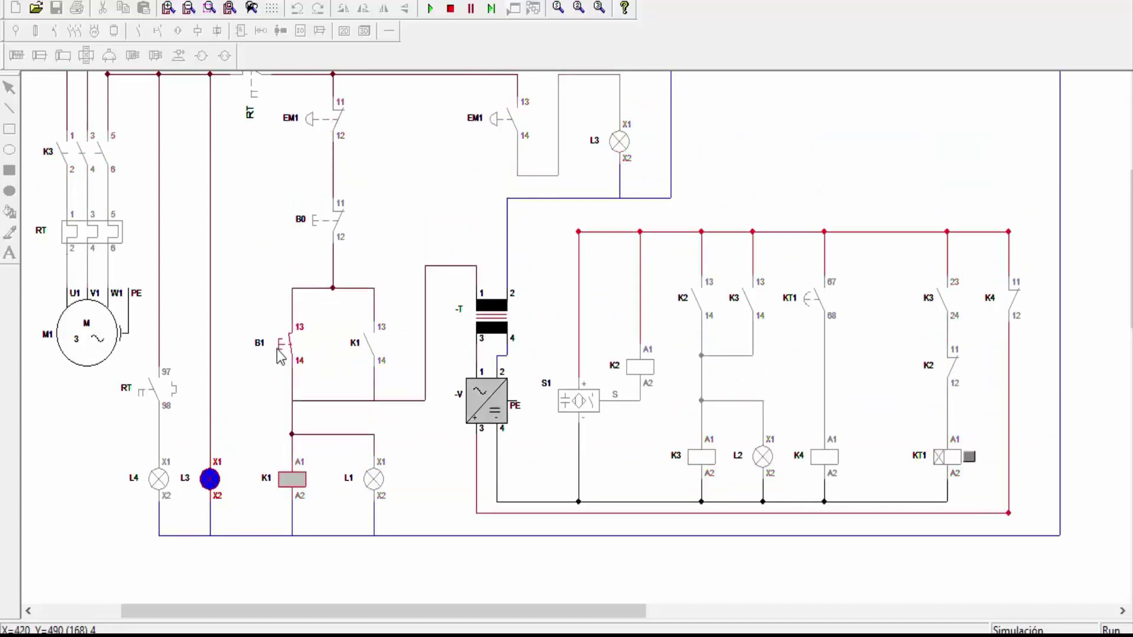
pyautogui.click(577, 404)
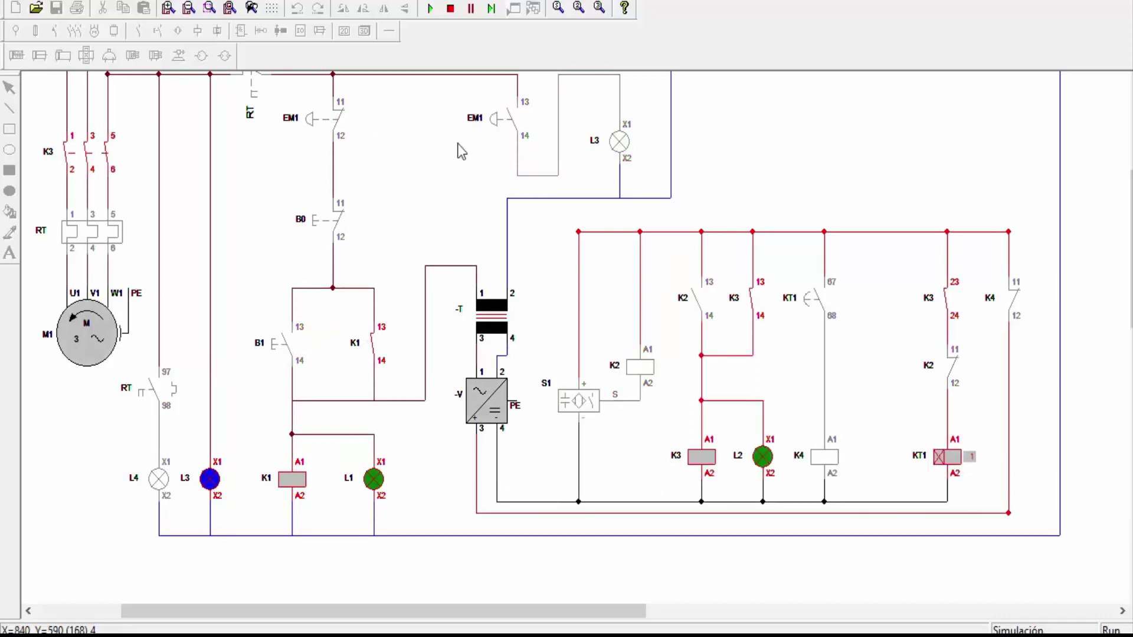
pyautogui.click(450, 17)
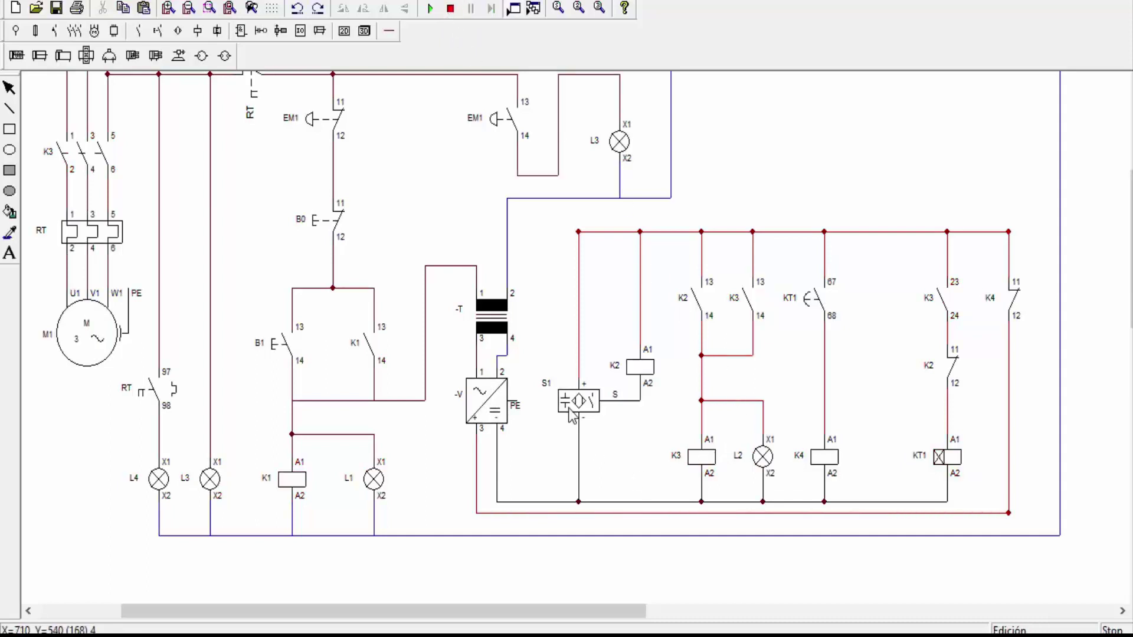
# Step: Place a capacitive detector -B from the Detectors category above the right-hand circuit
pyautogui.click(197, 32)
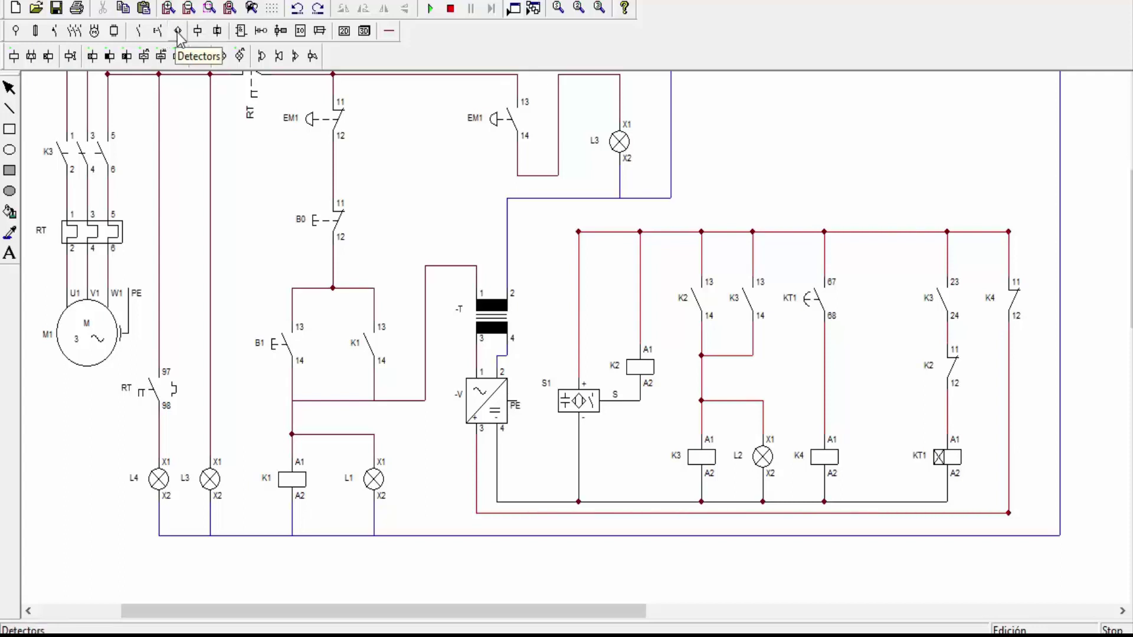
pyautogui.click(178, 30)
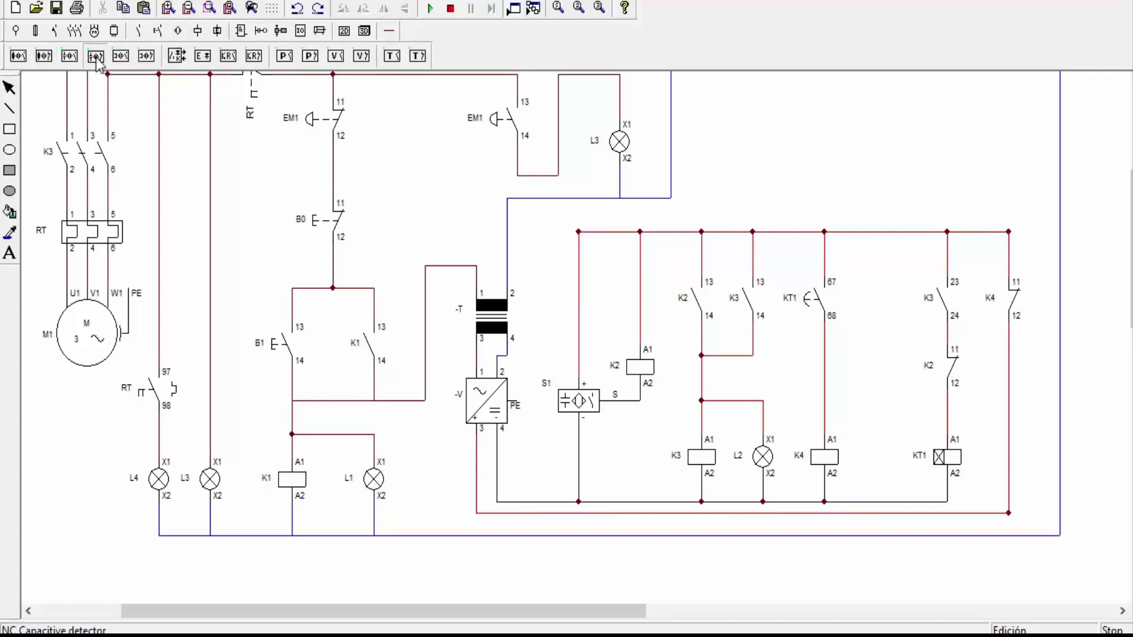
pyautogui.click(97, 59)
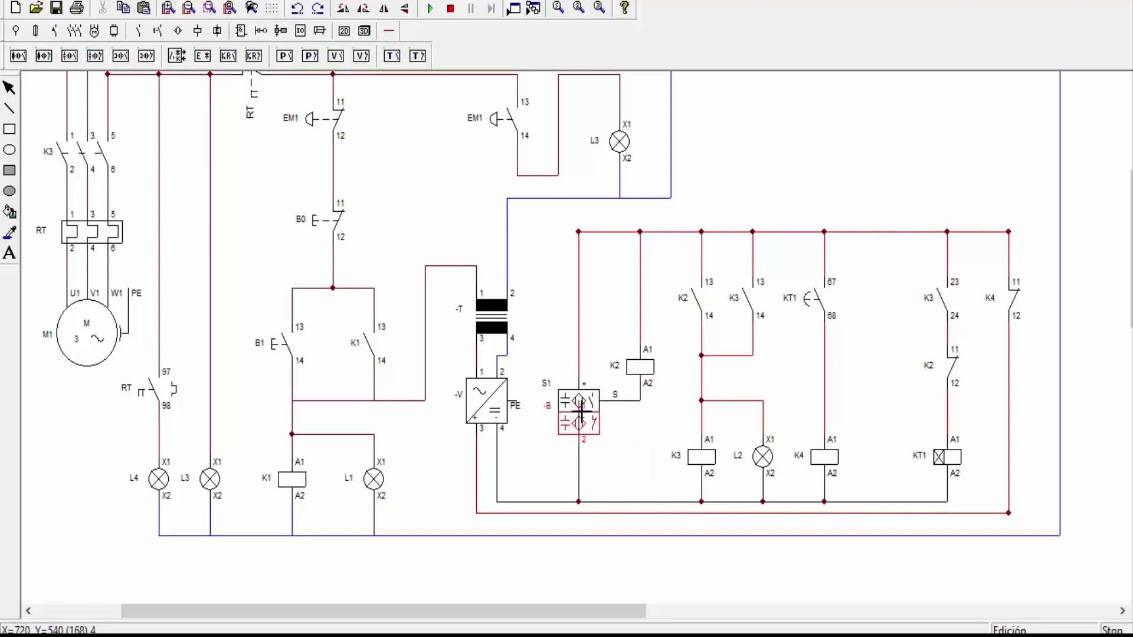
pyautogui.press('Escape')
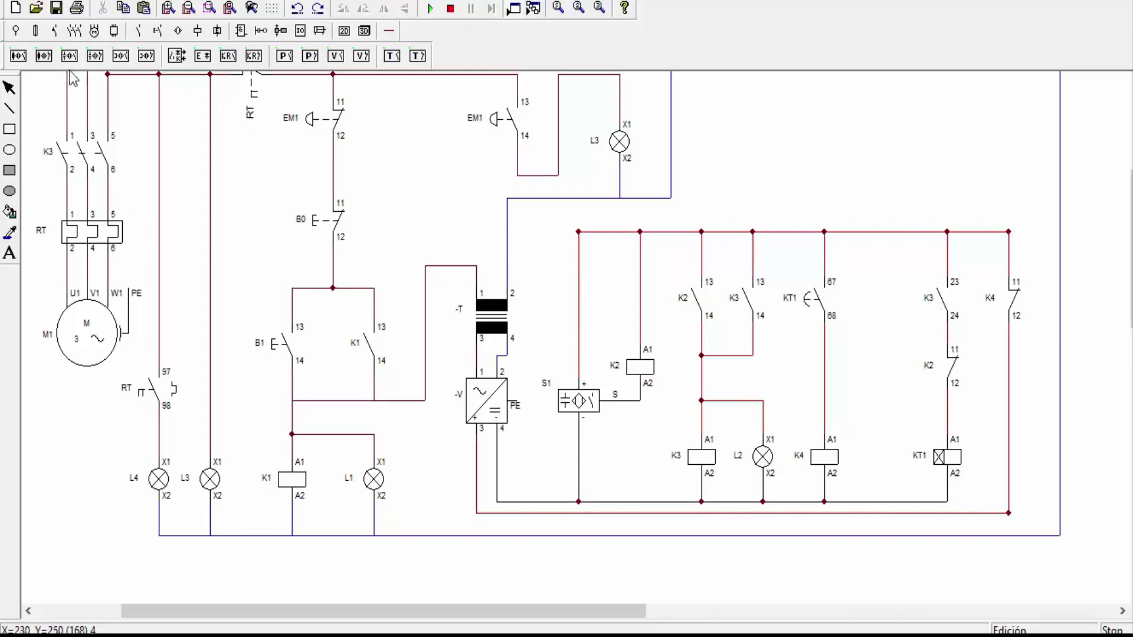
pyautogui.click(95, 55)
pyautogui.click(814, 132)
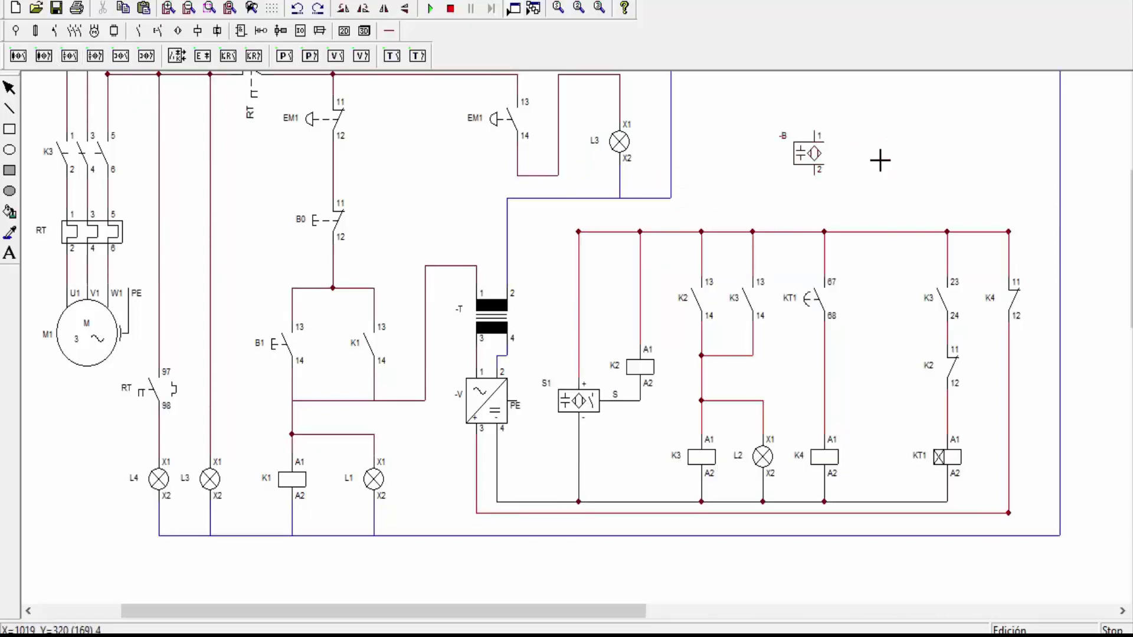
pyautogui.press('Escape')
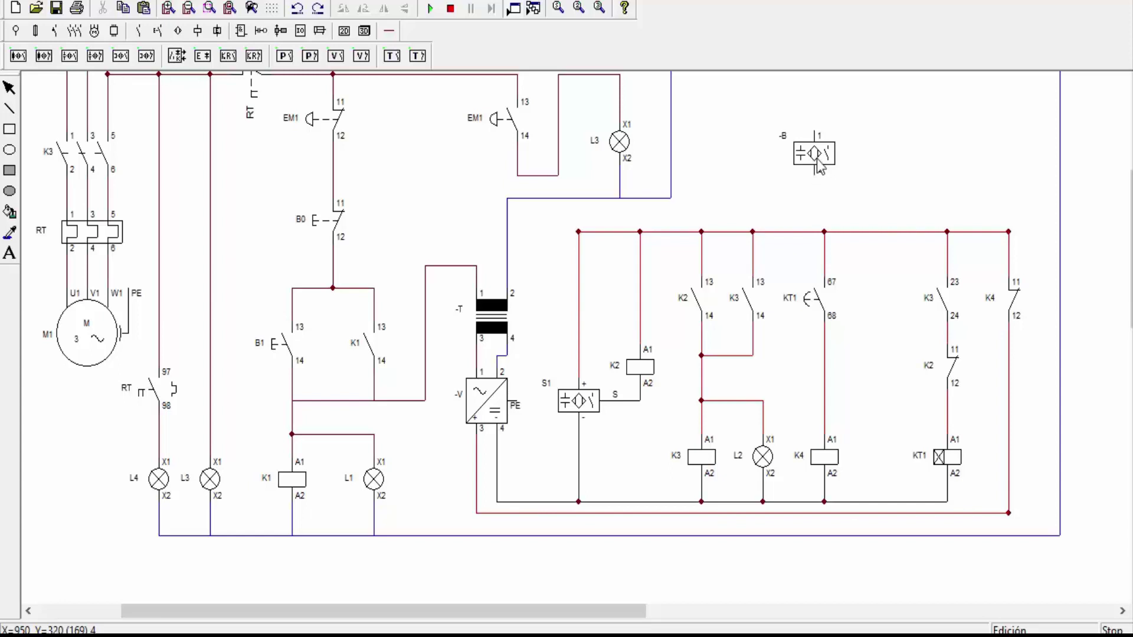
# Step: Make detector -B a 3-wire PNP sensor with lateral connections turned on
pyautogui.doubleClick(819, 167)
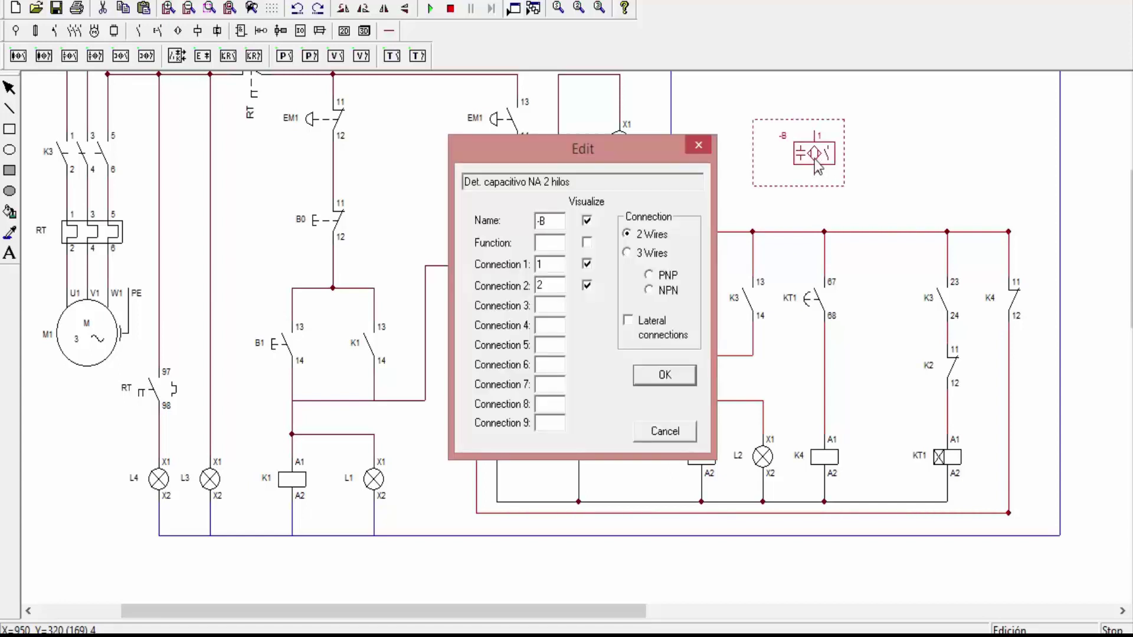
pyautogui.click(628, 254)
pyautogui.click(629, 322)
pyautogui.click(664, 376)
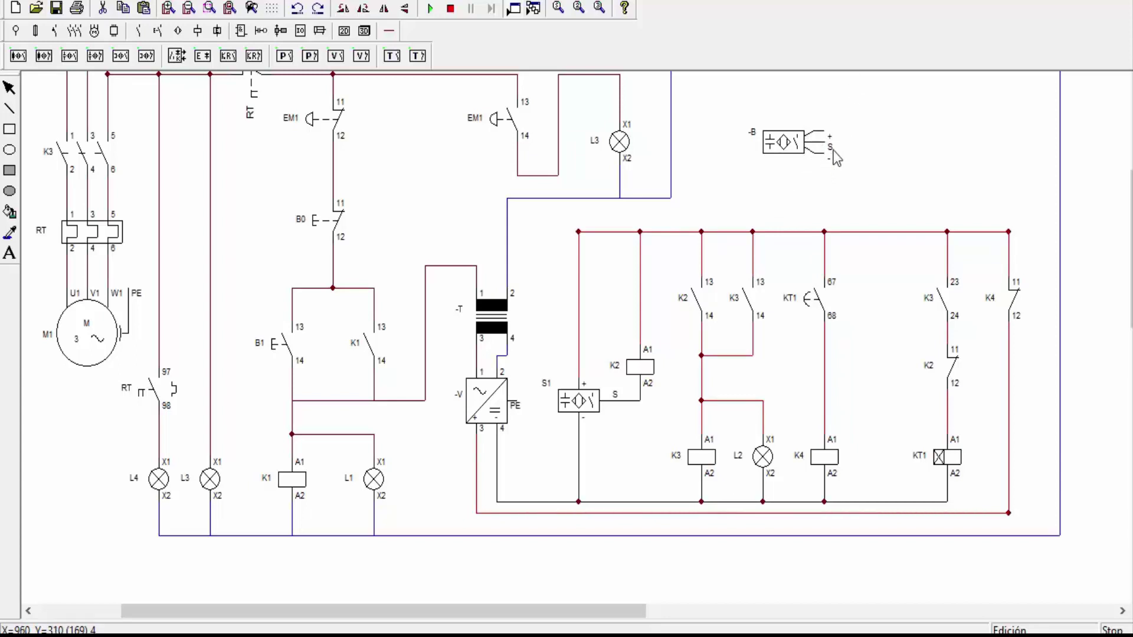
# Step: Turn lateral connections back off on -B, then delete the detector
pyautogui.doubleClick(779, 155)
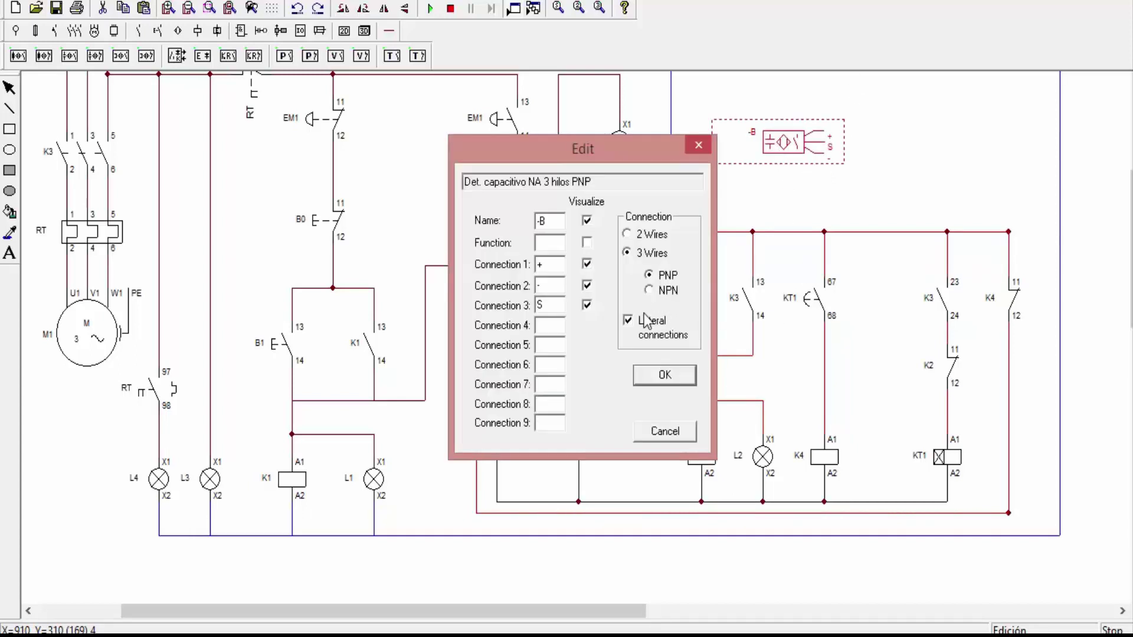
pyautogui.click(628, 320)
pyautogui.click(680, 375)
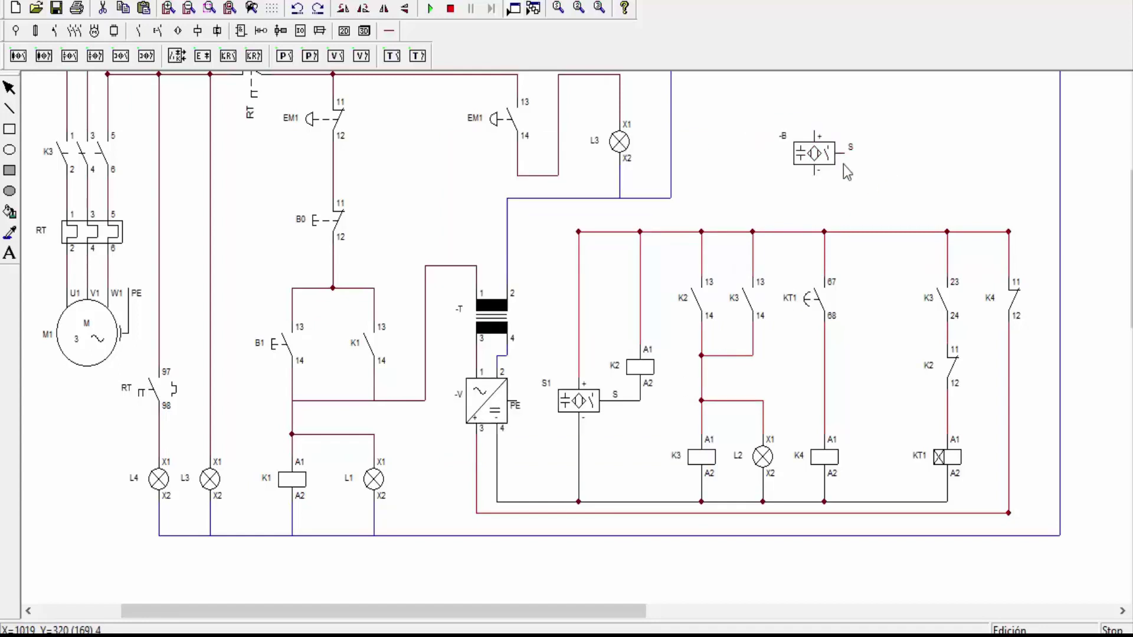
pyautogui.click(813, 176)
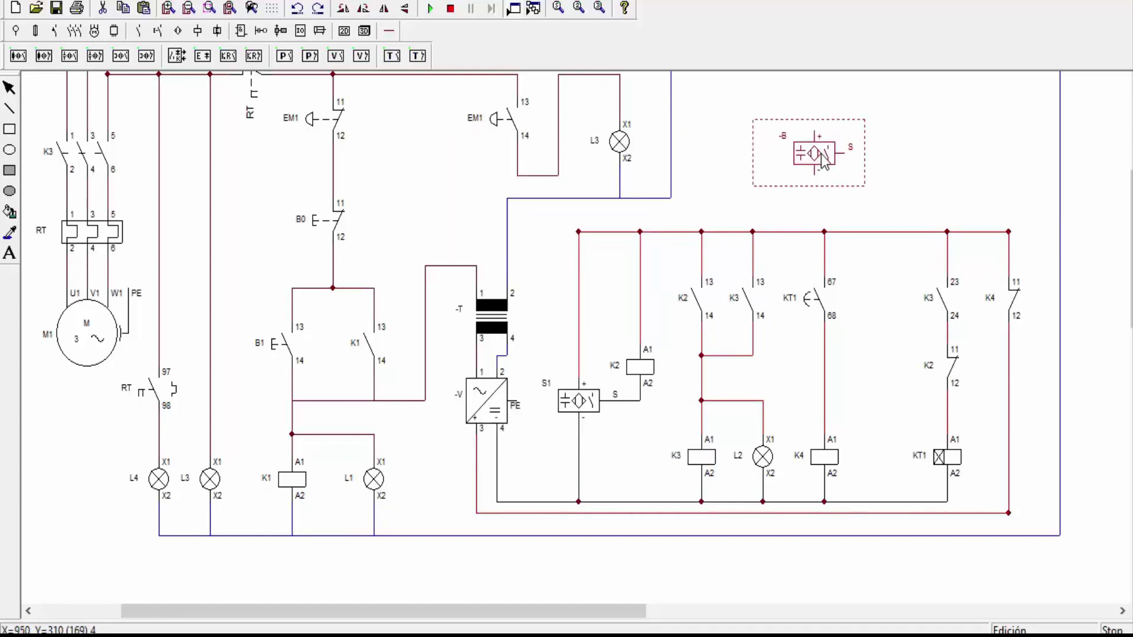
pyautogui.press('Delete')
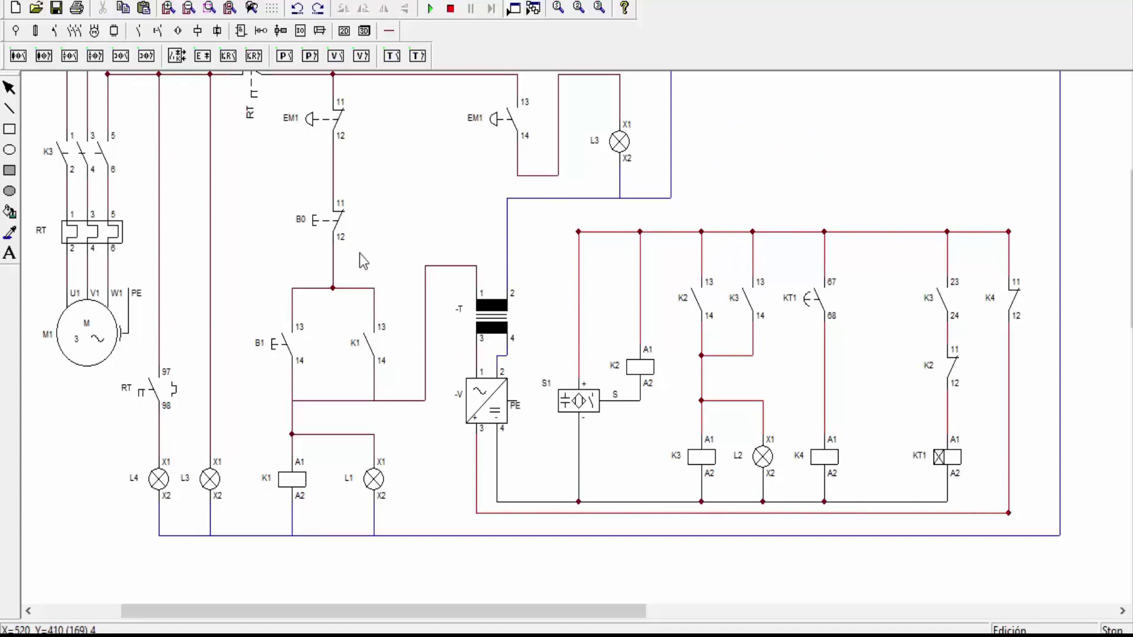
pyautogui.click(197, 35)
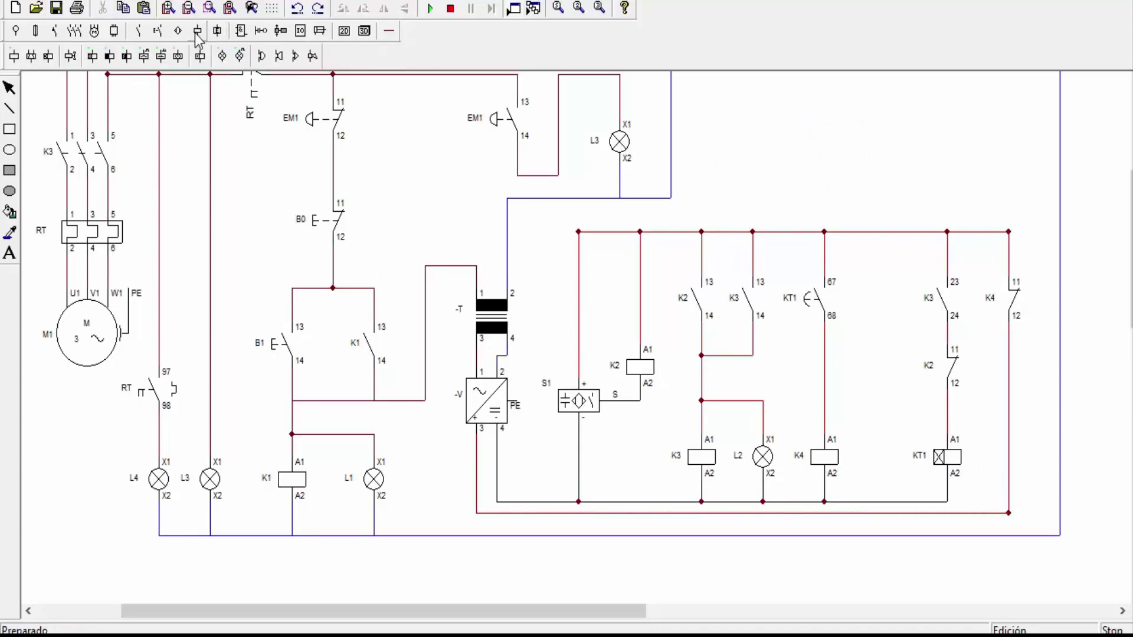
pyautogui.click(93, 57)
pyautogui.click(777, 158)
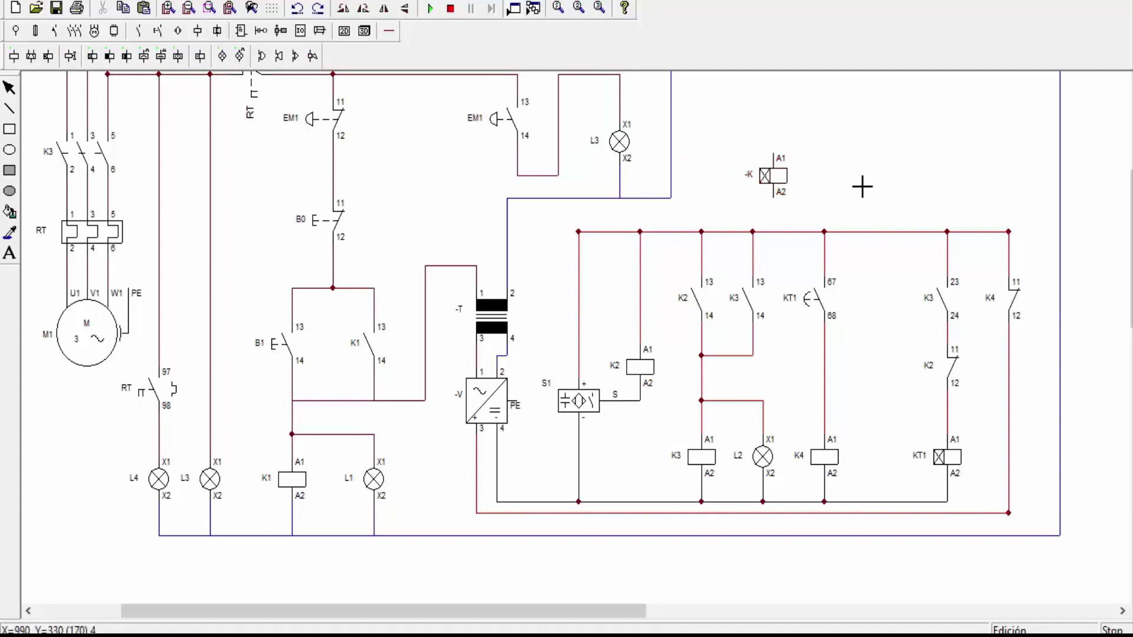
pyautogui.rightClick(889, 272)
pyautogui.click(140, 32)
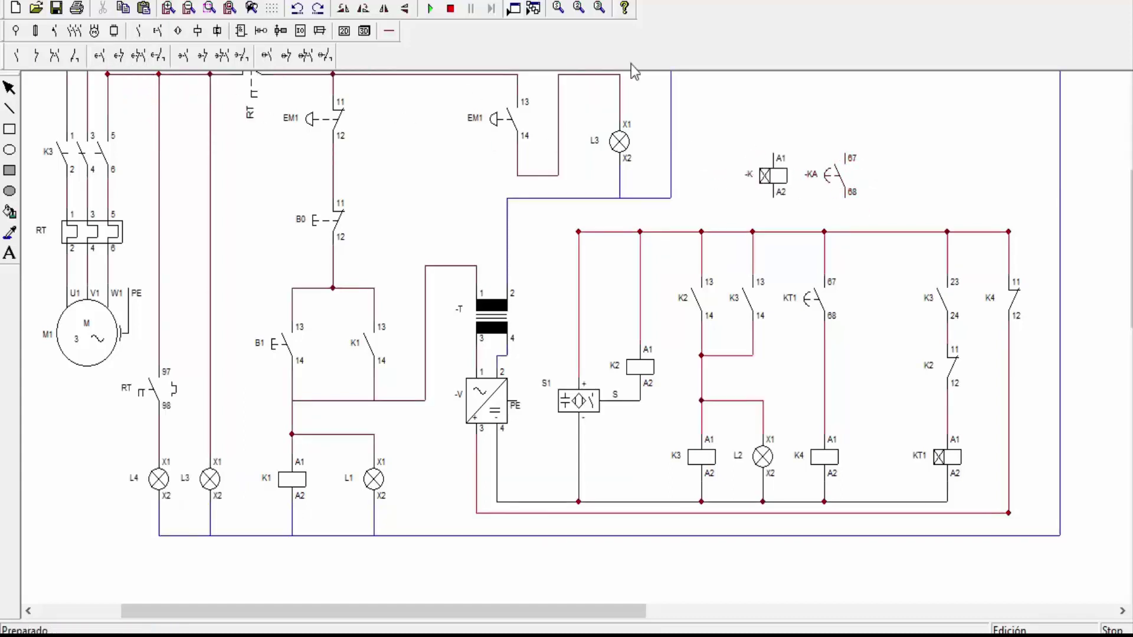
pyautogui.click(921, 158)
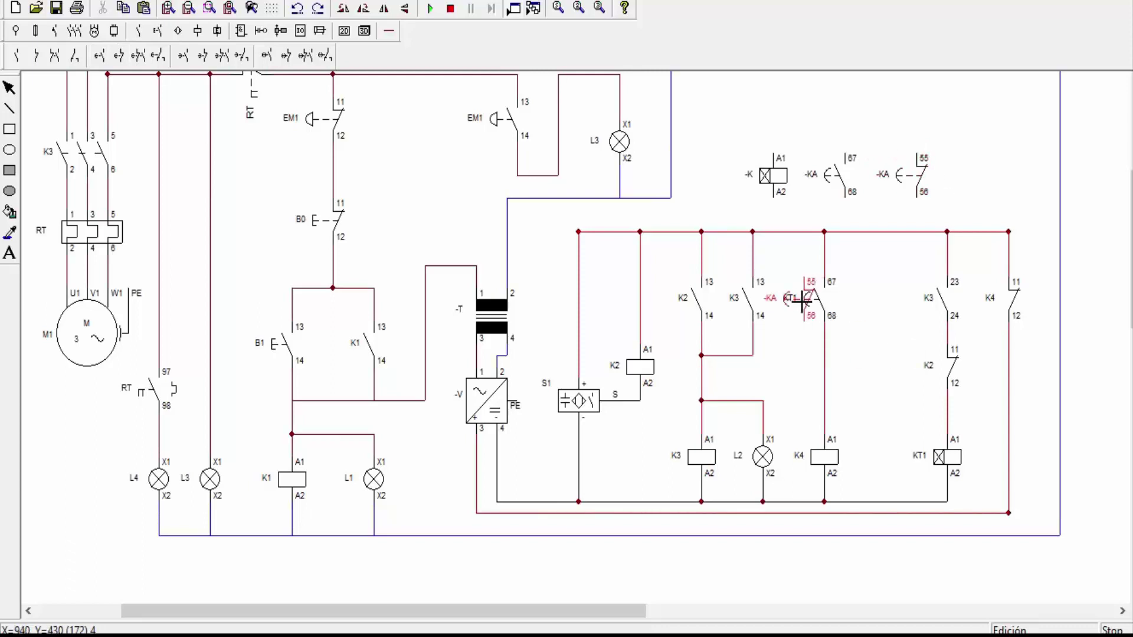
pyautogui.click(924, 177)
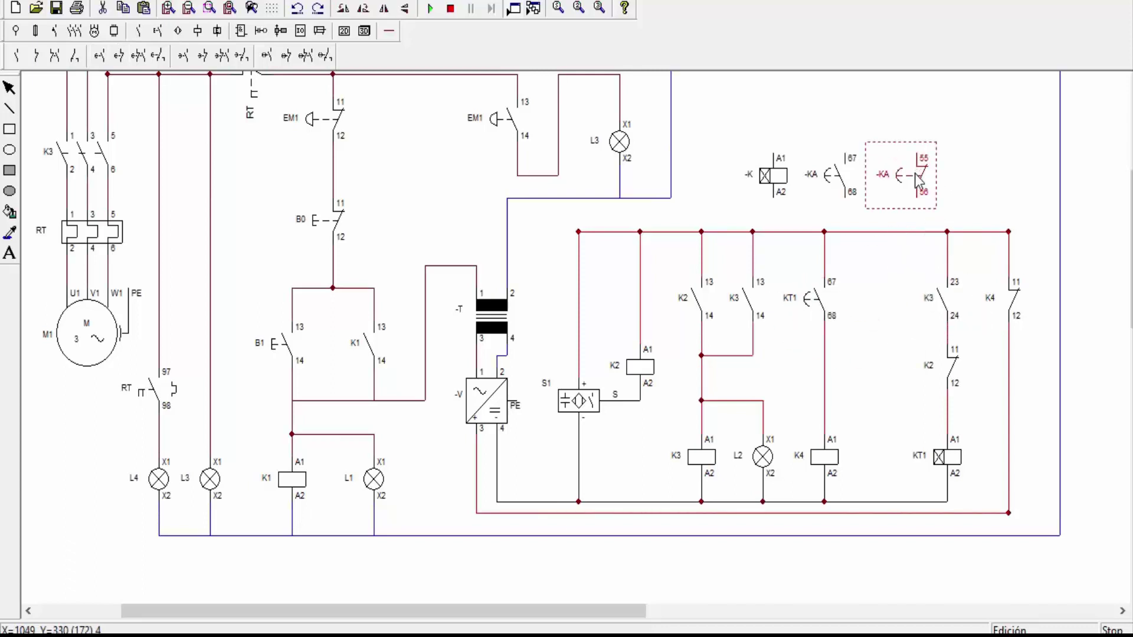
pyautogui.press('Delete')
pyautogui.click(838, 177)
pyautogui.press('Delete')
pyautogui.click(770, 176)
pyautogui.press('Delete')
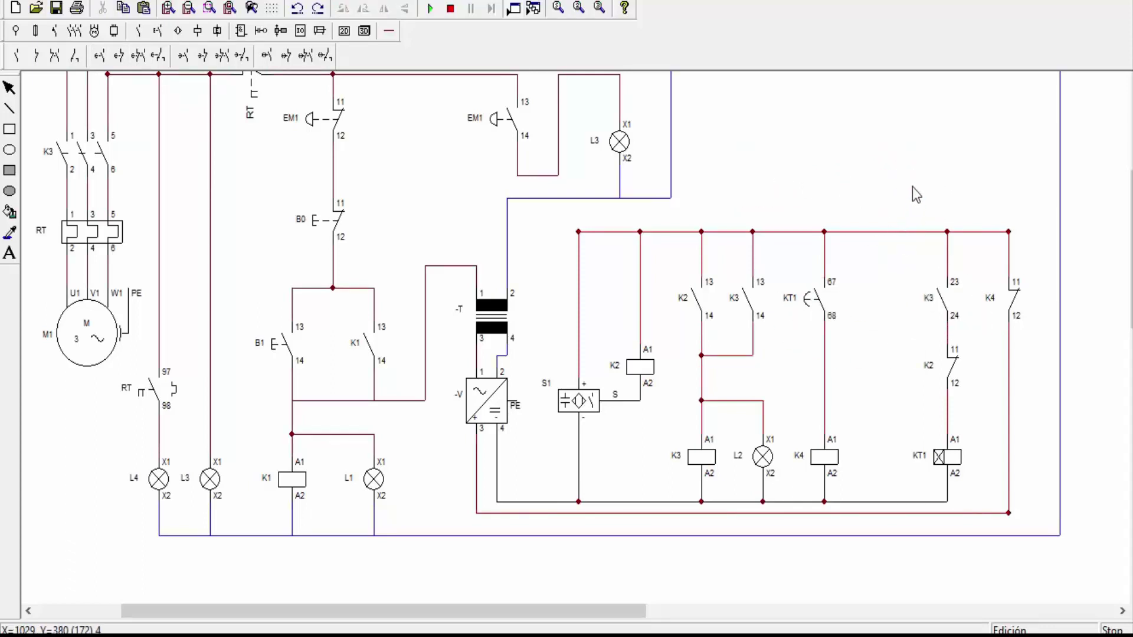